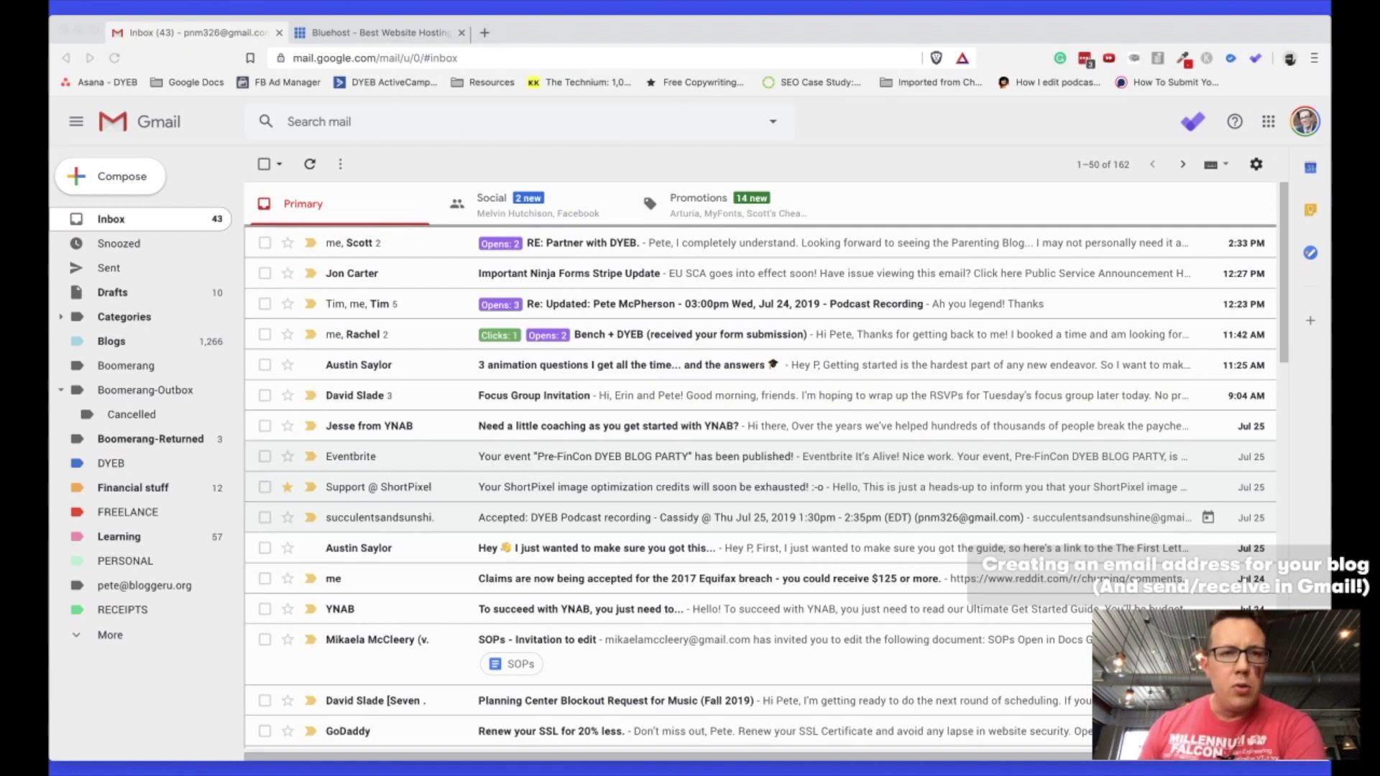
Log into Bluehost with the saved LastPass credentials and select the theparentline.com account.
left_click(331, 35)
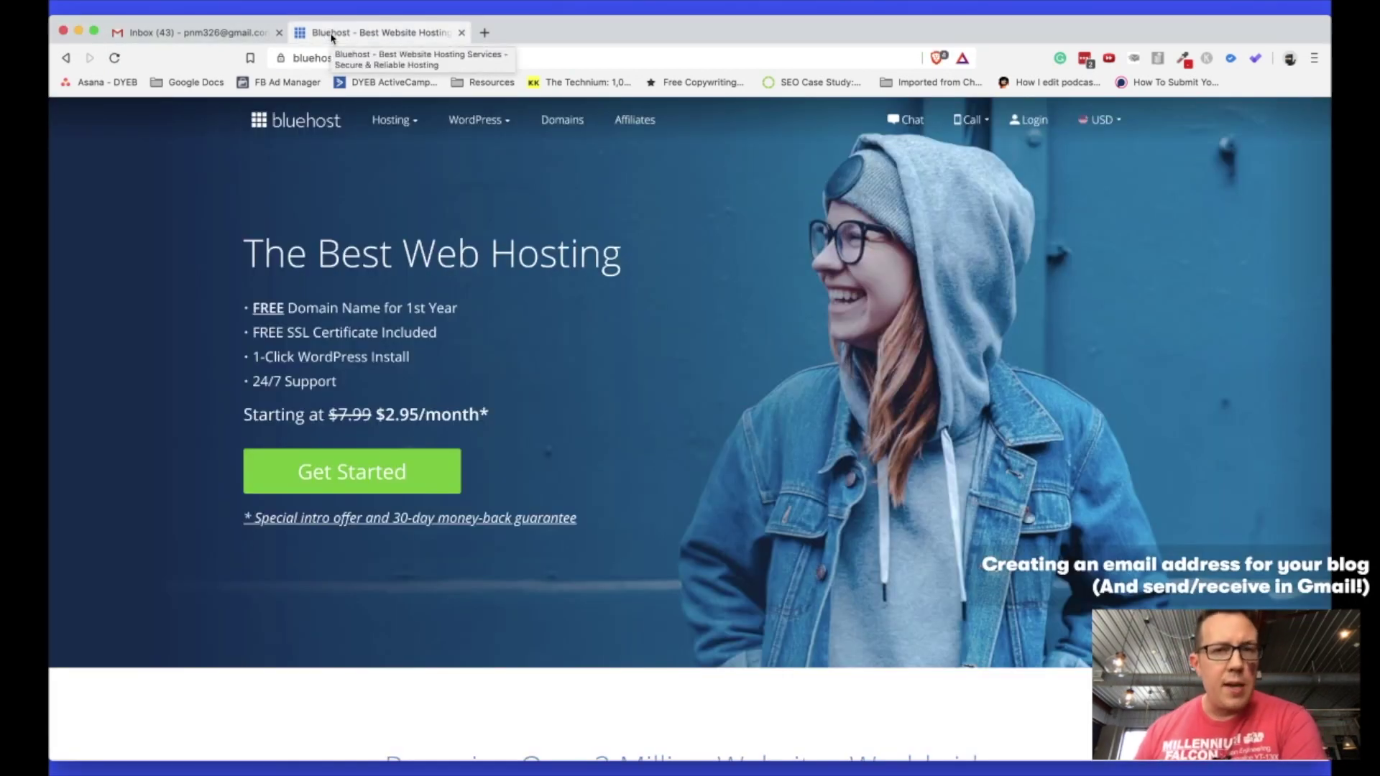
left_click(1031, 128)
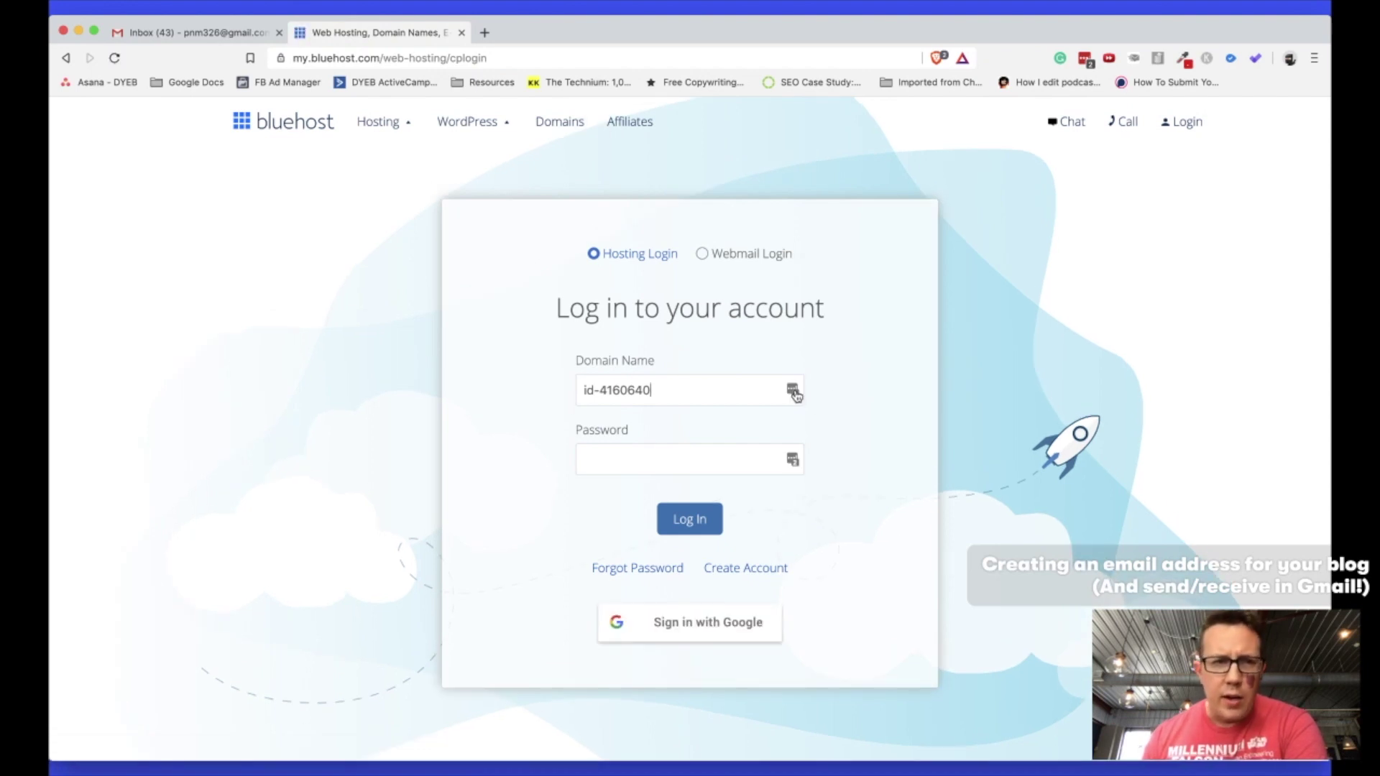
left_click(793, 389)
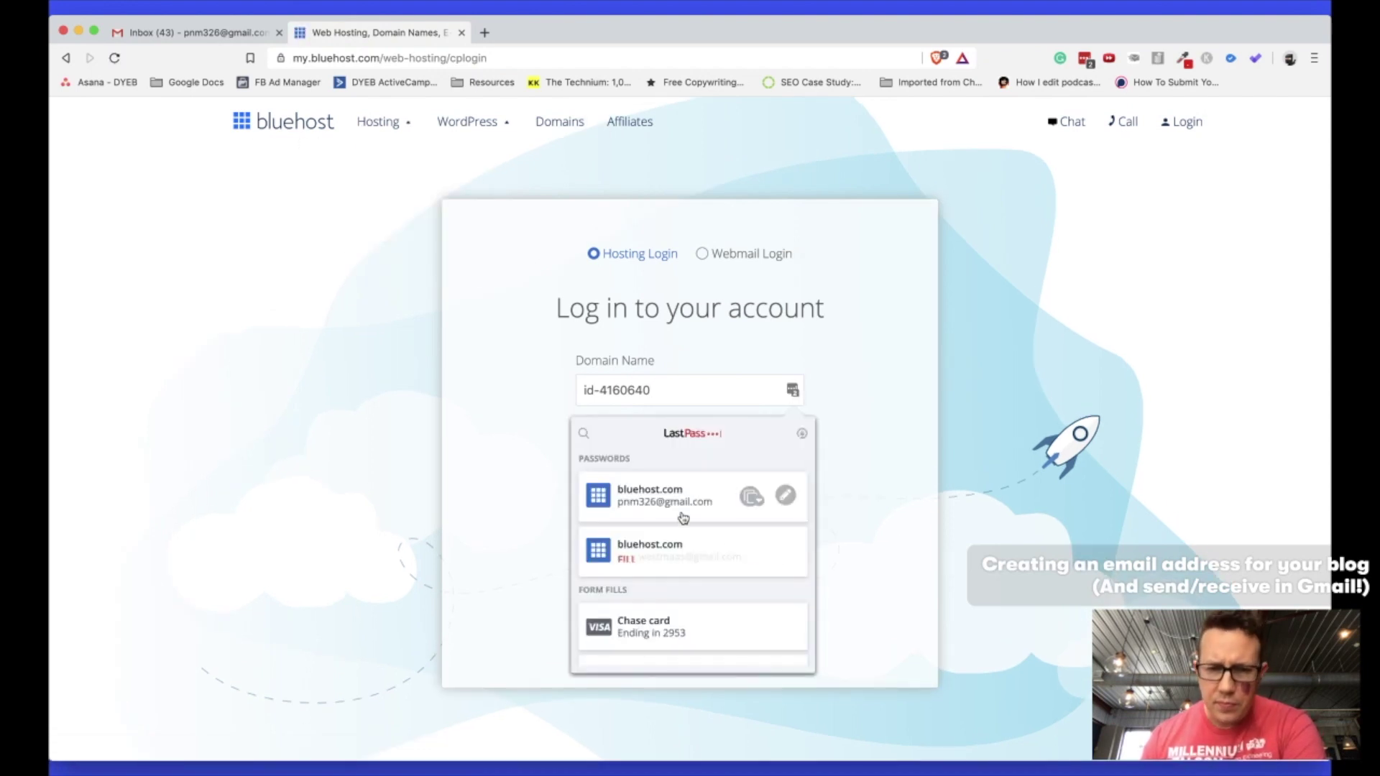
left_click(671, 557)
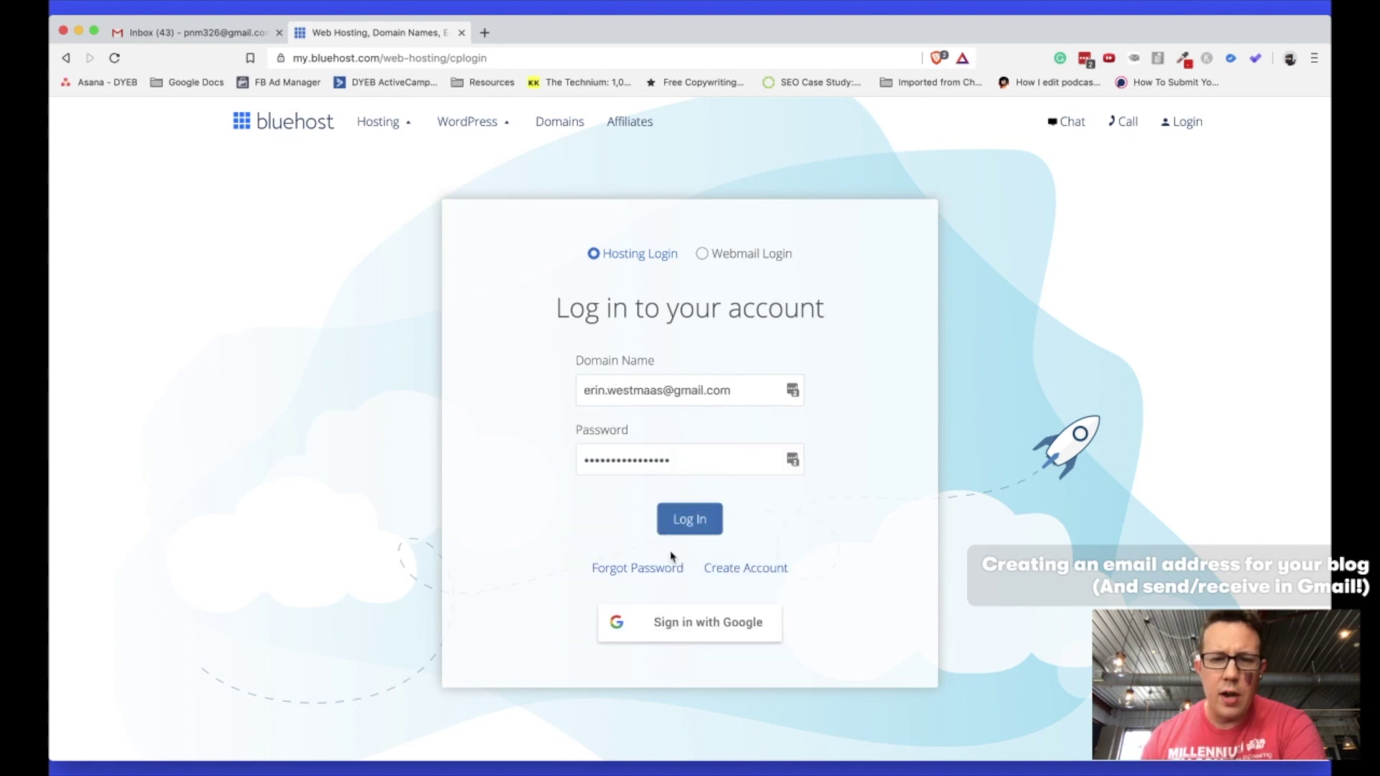
left_click(687, 515)
left_click(194, 32)
left_click(336, 33)
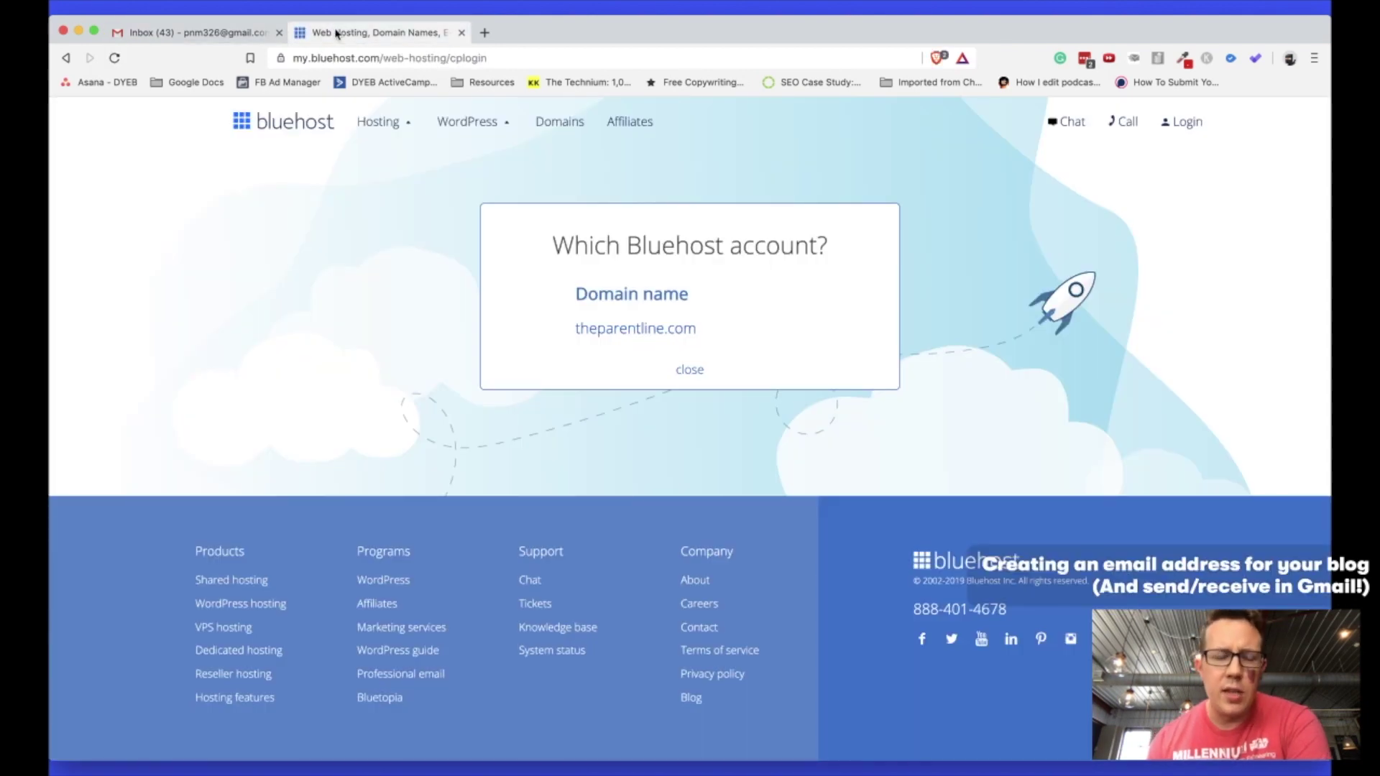
left_click(594, 327)
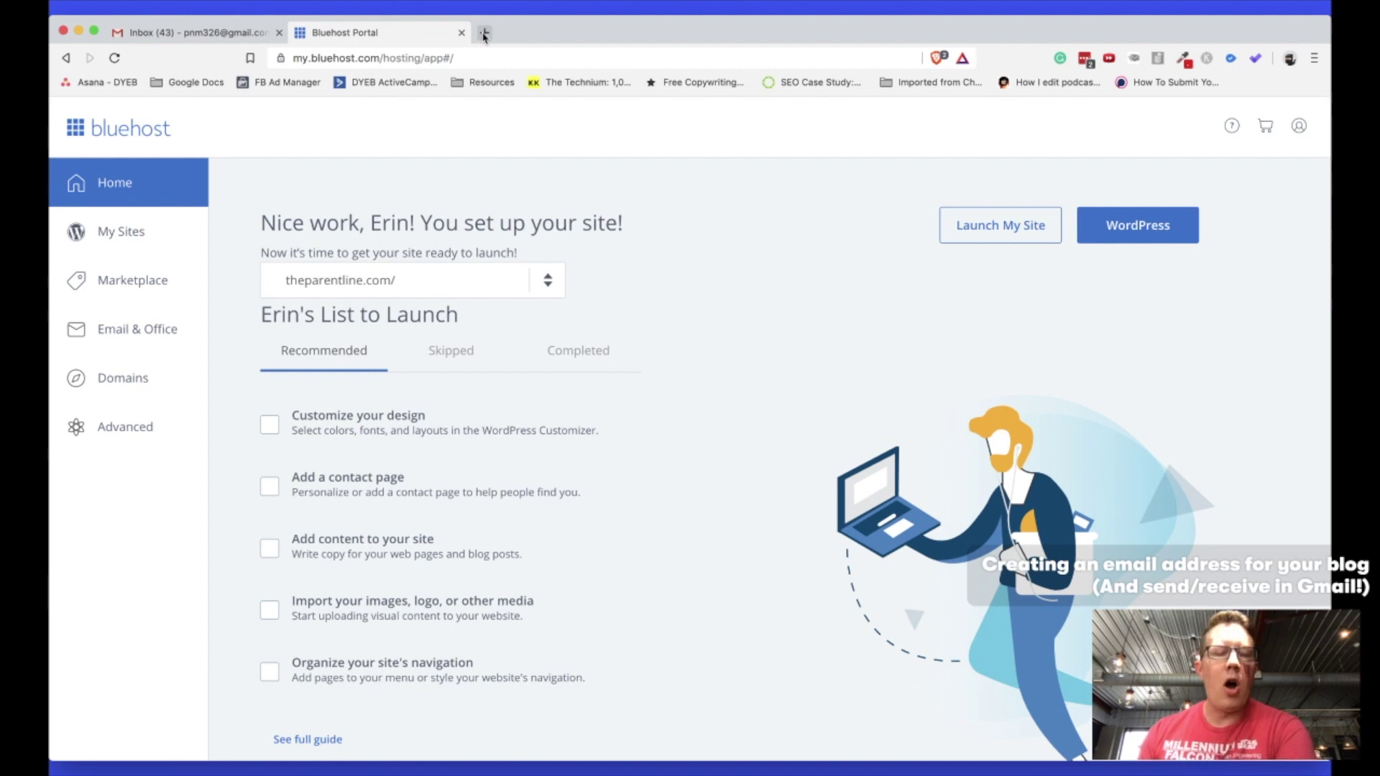
Search Google in a new tab for 'siteground creating an email address'.
left_click(485, 33)
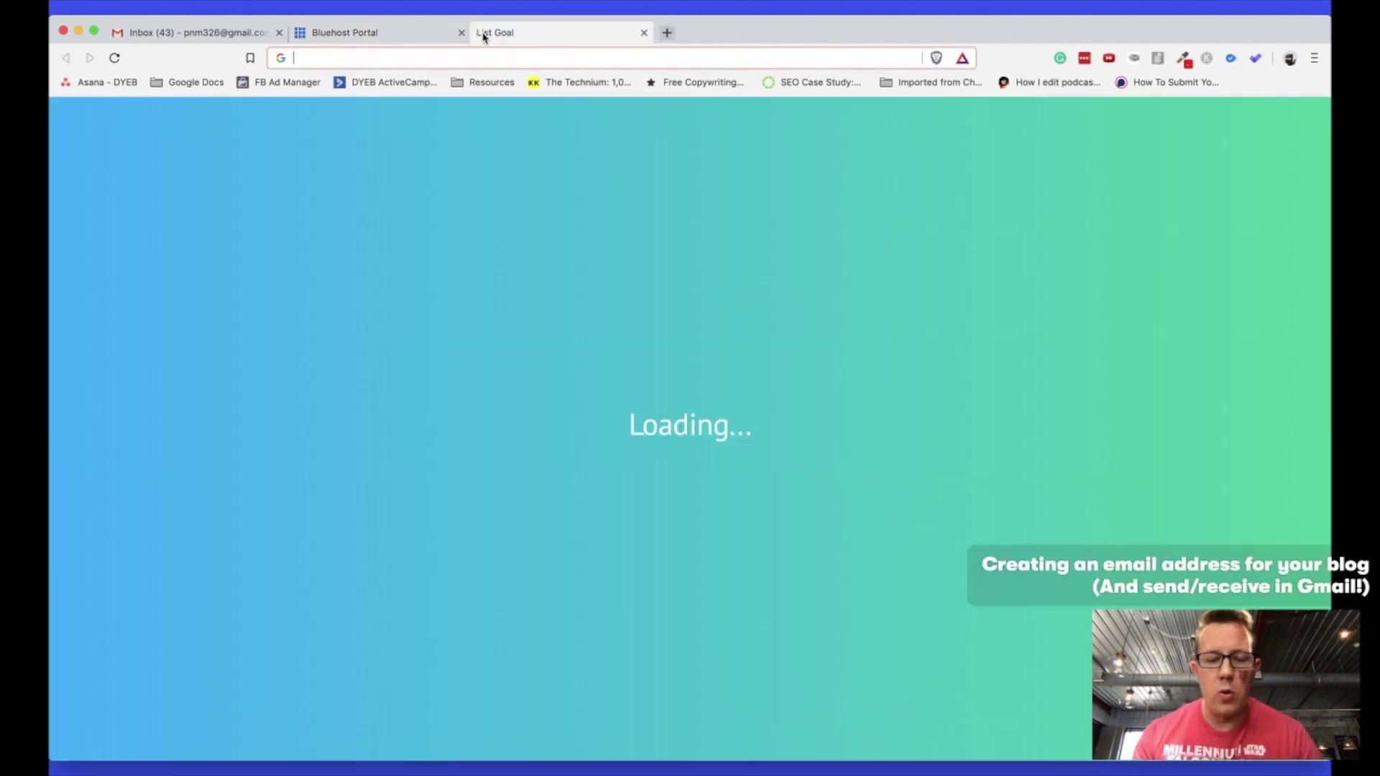
type("sitegrou")
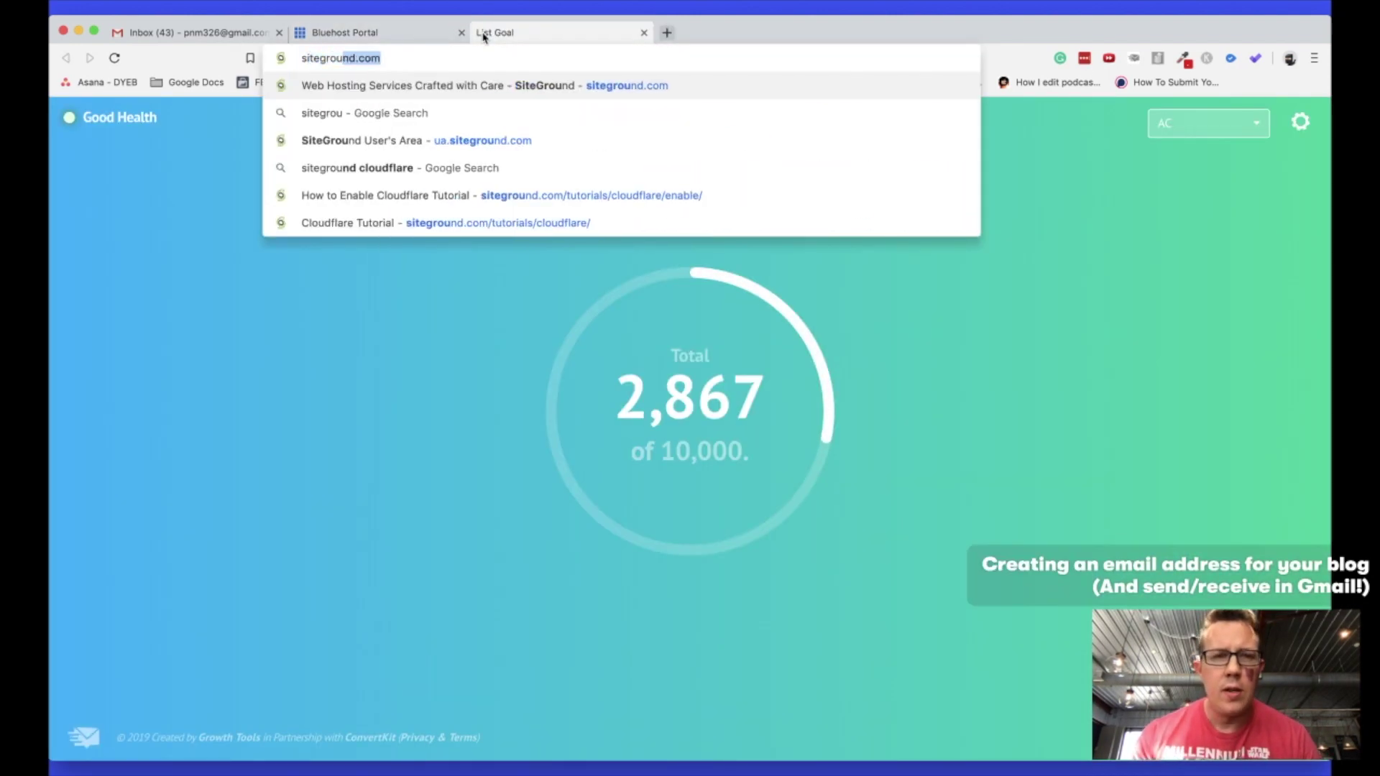
type("nd creating an email adre")
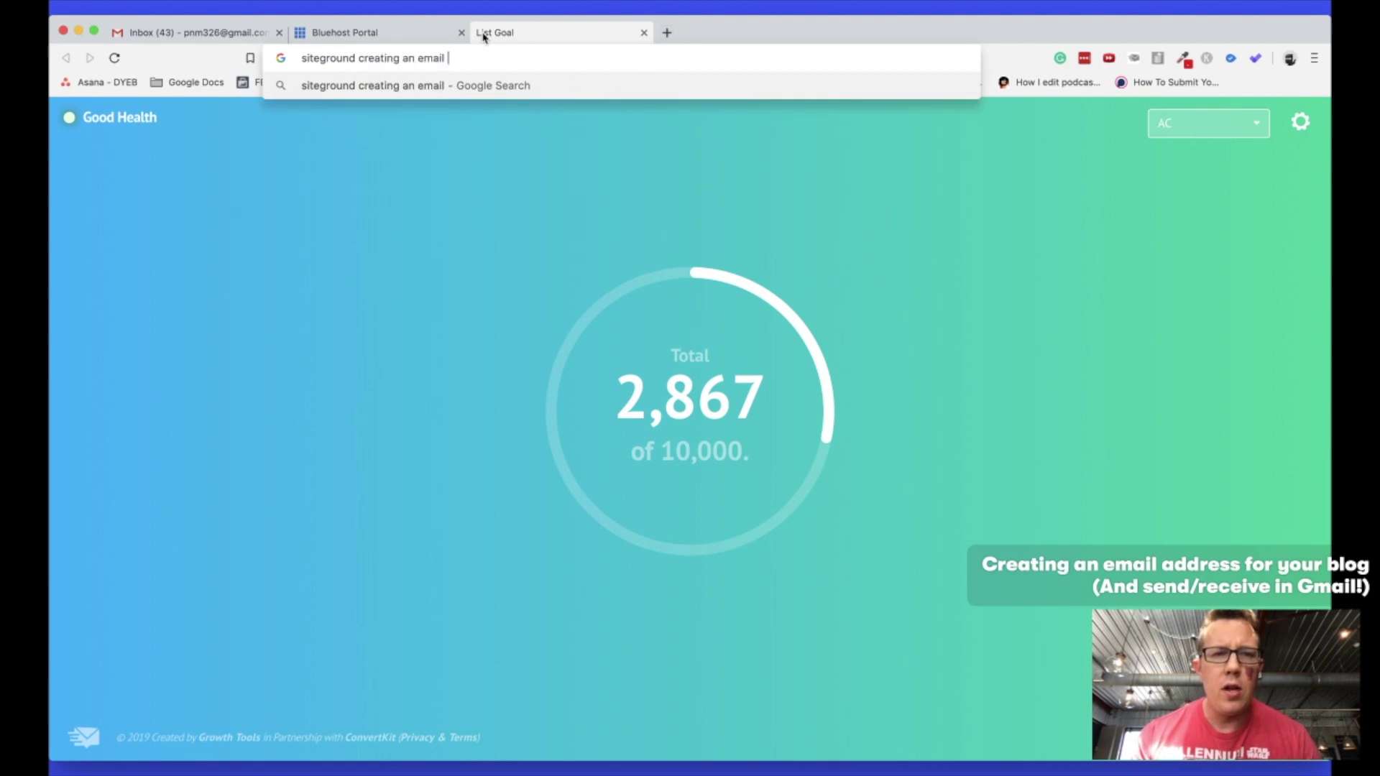
key("BackSpace")
key("BackSpace")
type("dress")
key("Return")
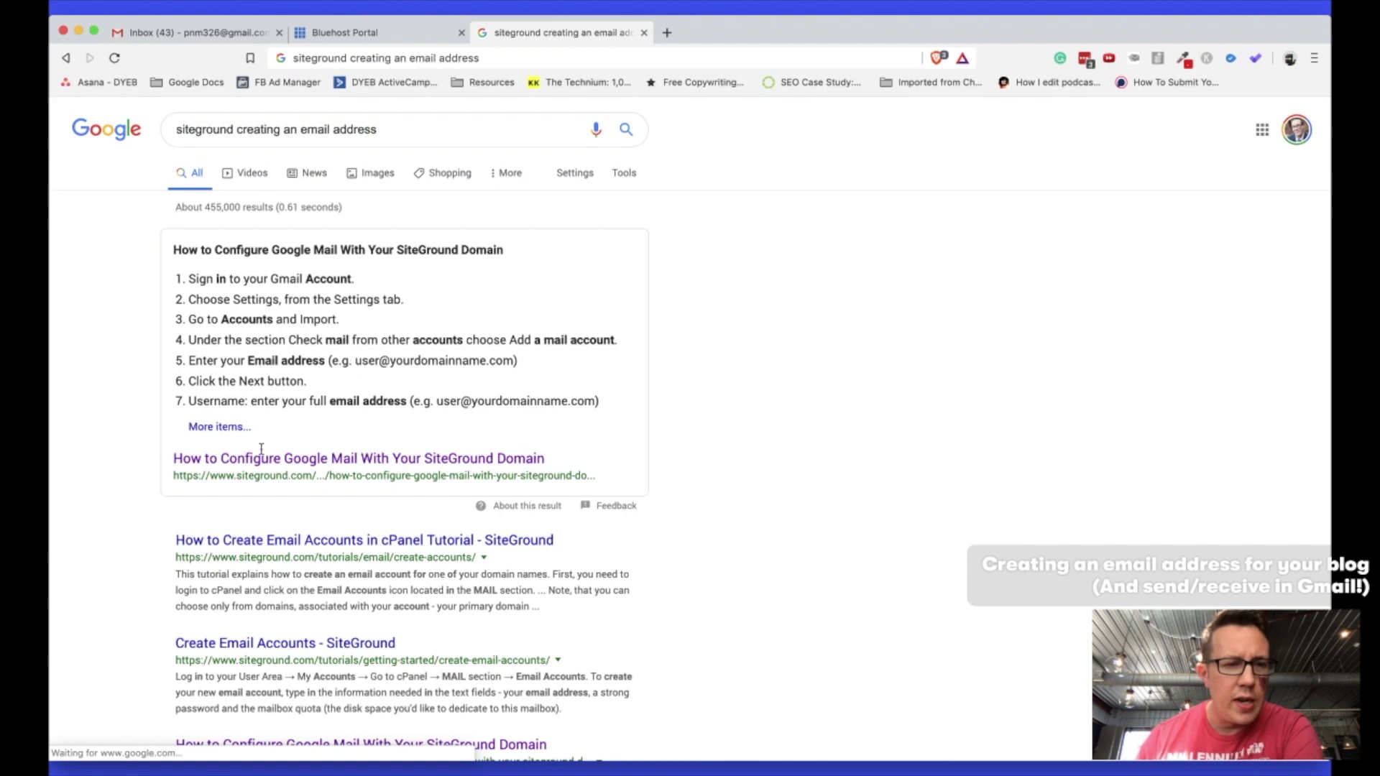
Open the Google Mail setup guide and the cPanel email accounts tutorial in new tabs.
right_click(261, 459)
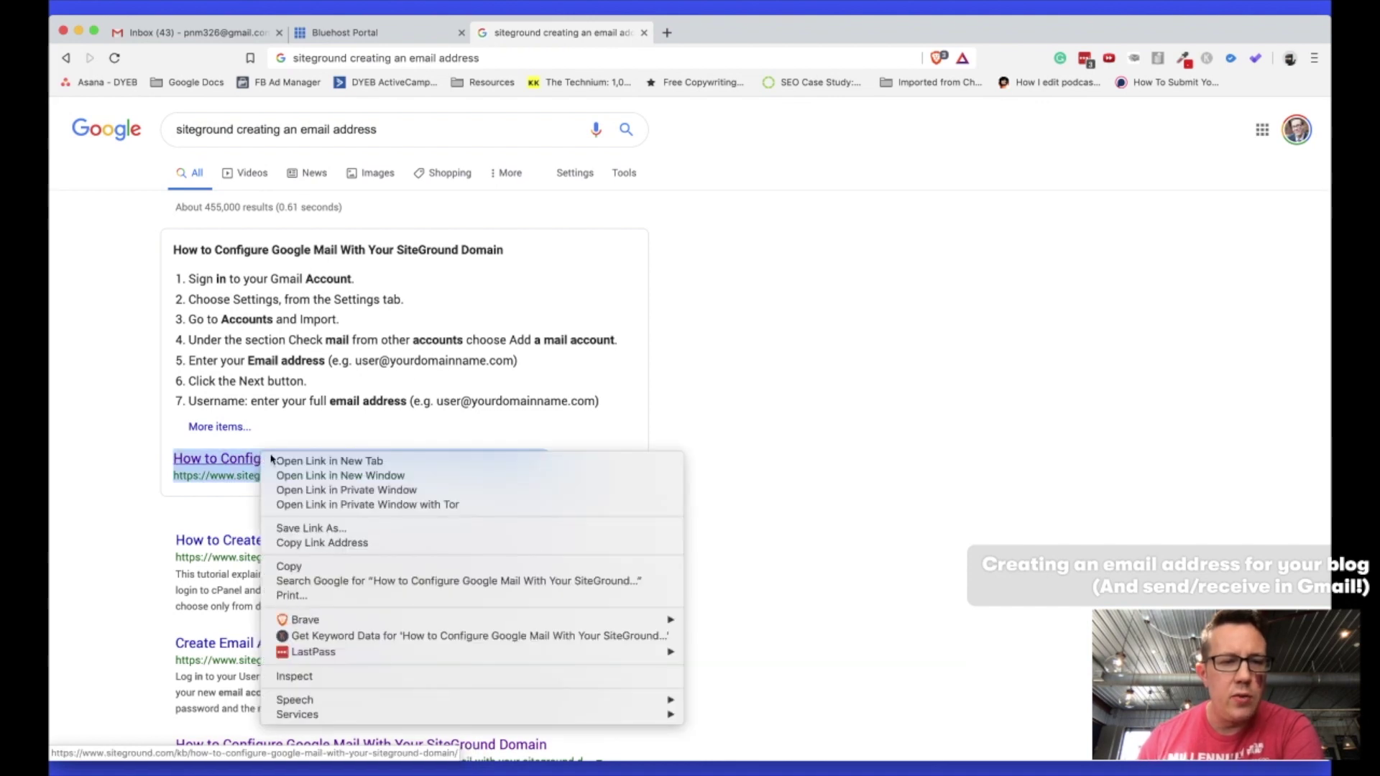
left_click(317, 460)
right_click(255, 538)
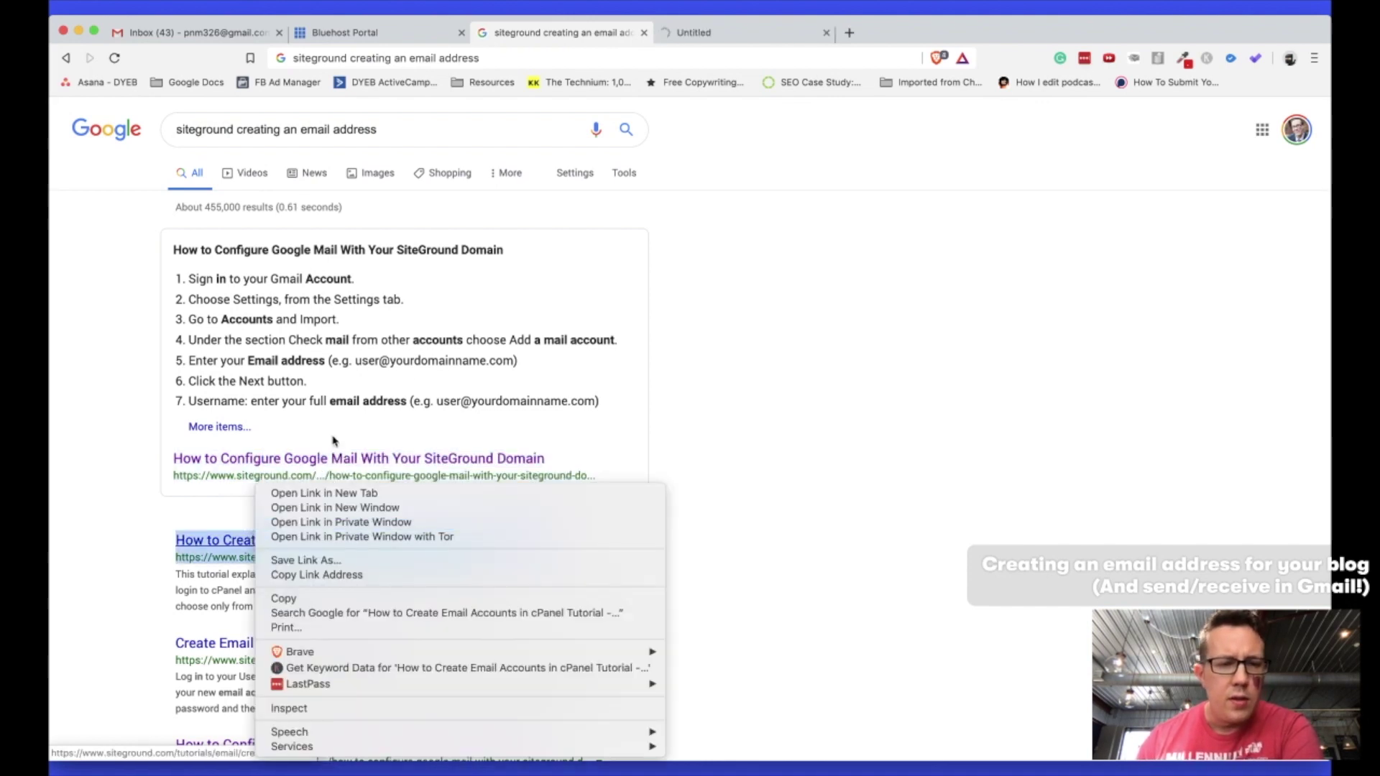
left_click(324, 495)
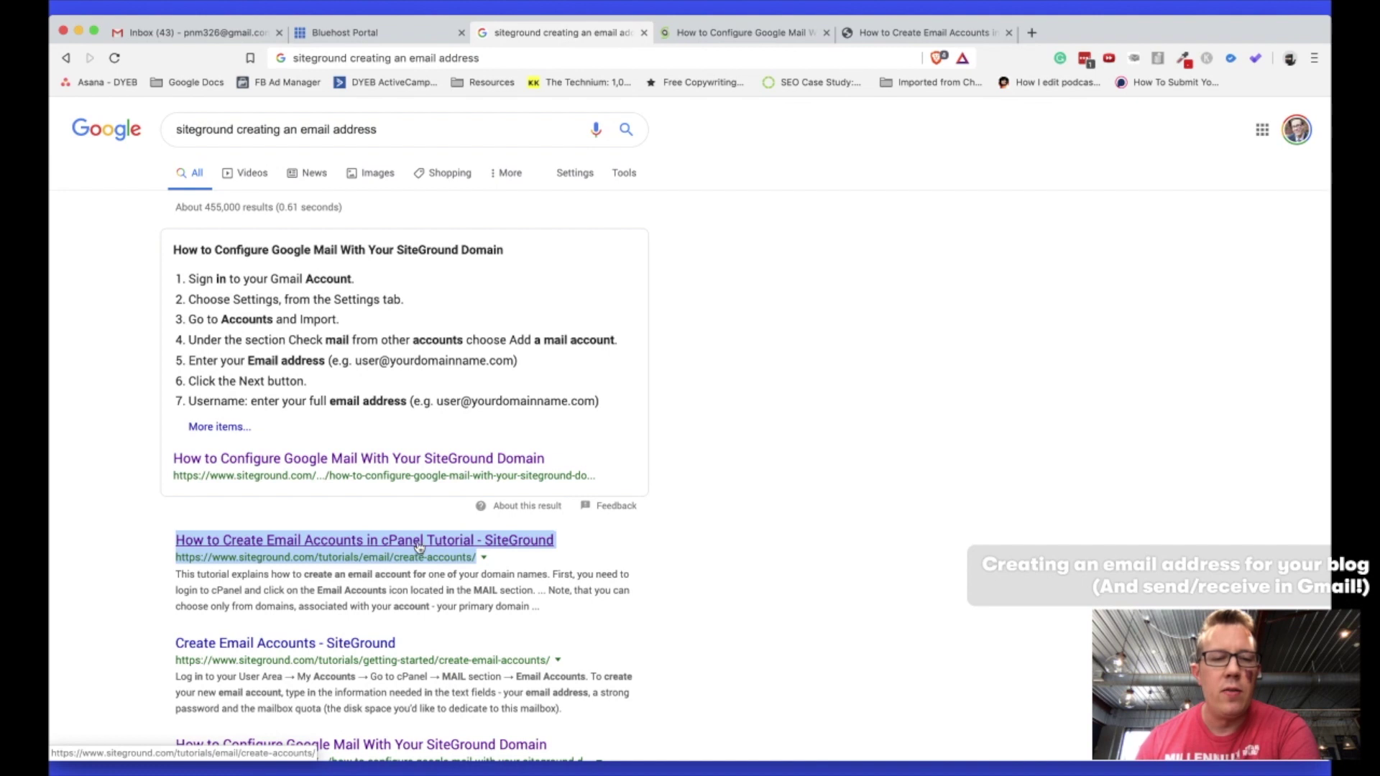
double_click(202, 131)
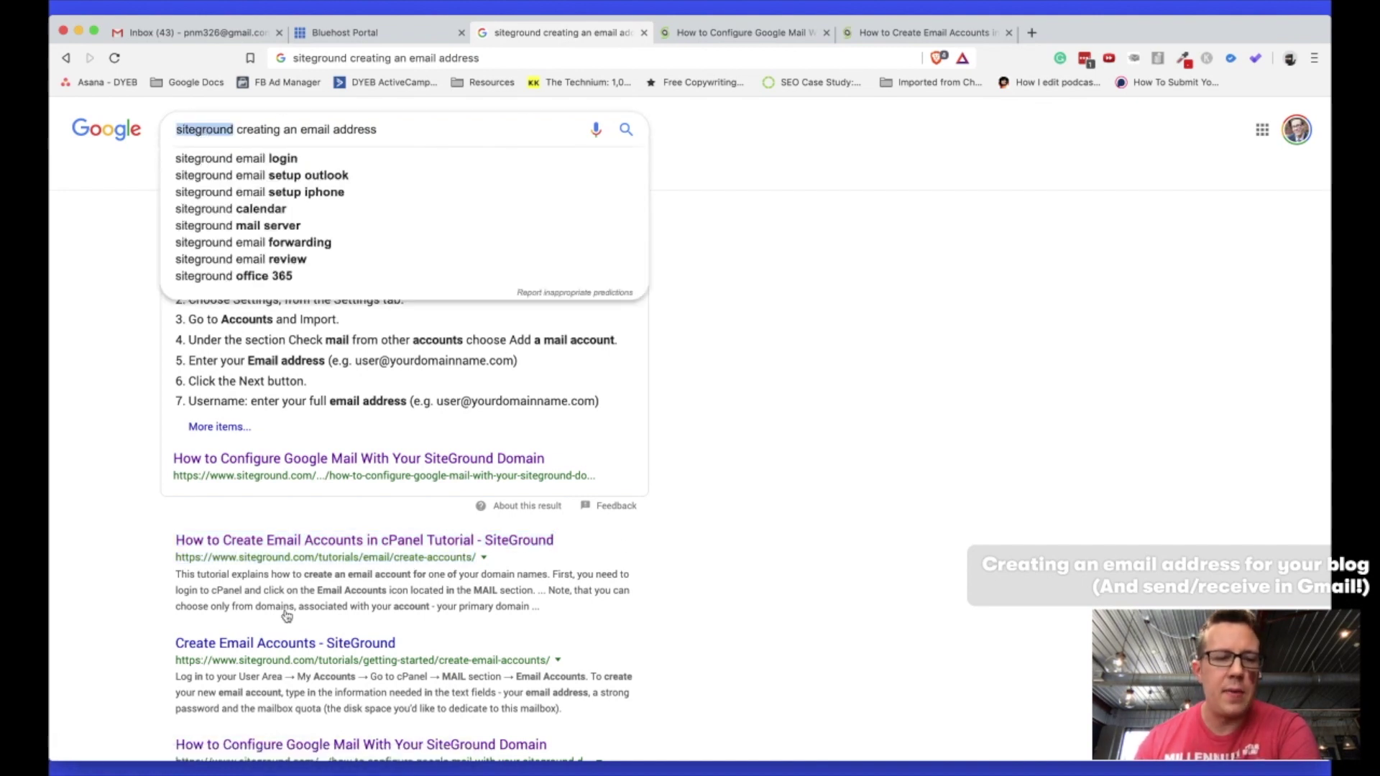
Go from the Bluehost Domains list to theparentline.com's cPanel and open Email Accounts.
left_click(338, 33)
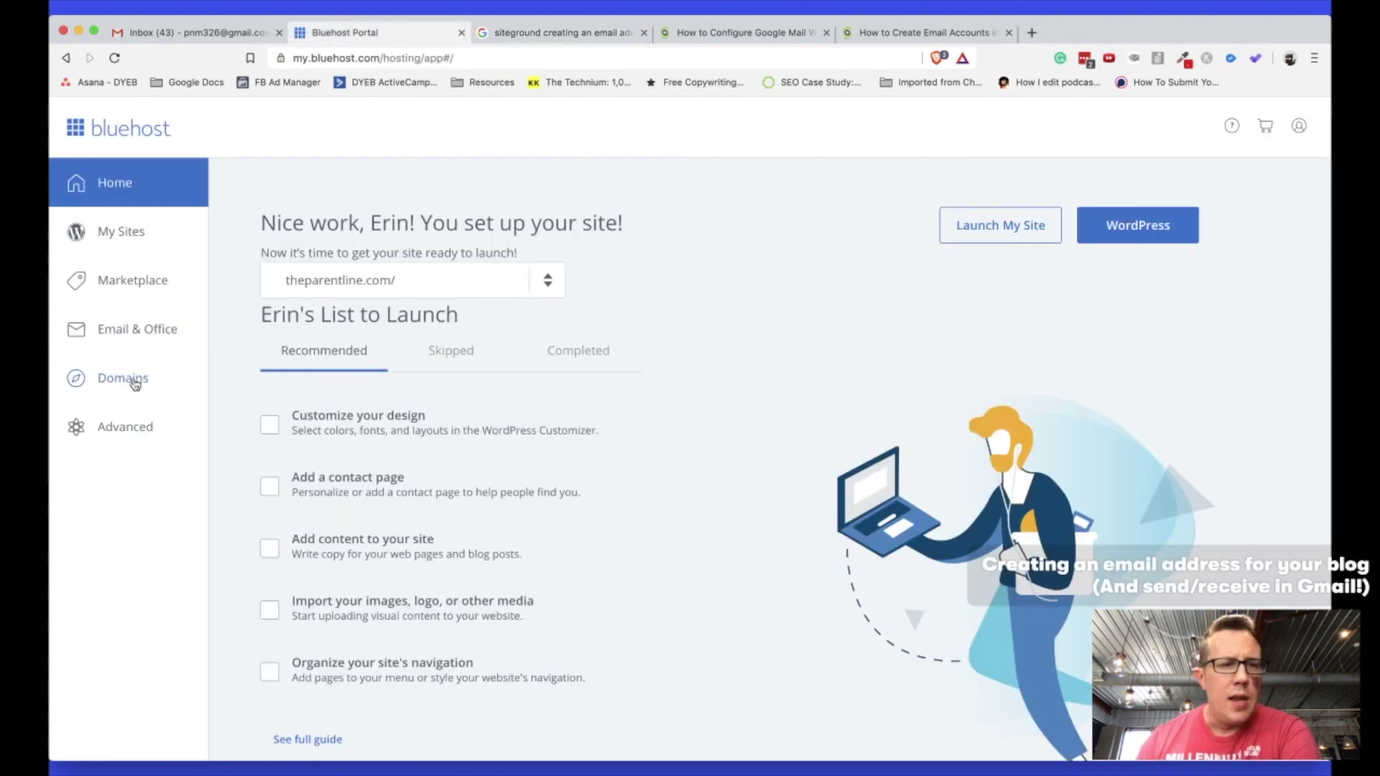
left_click(132, 385)
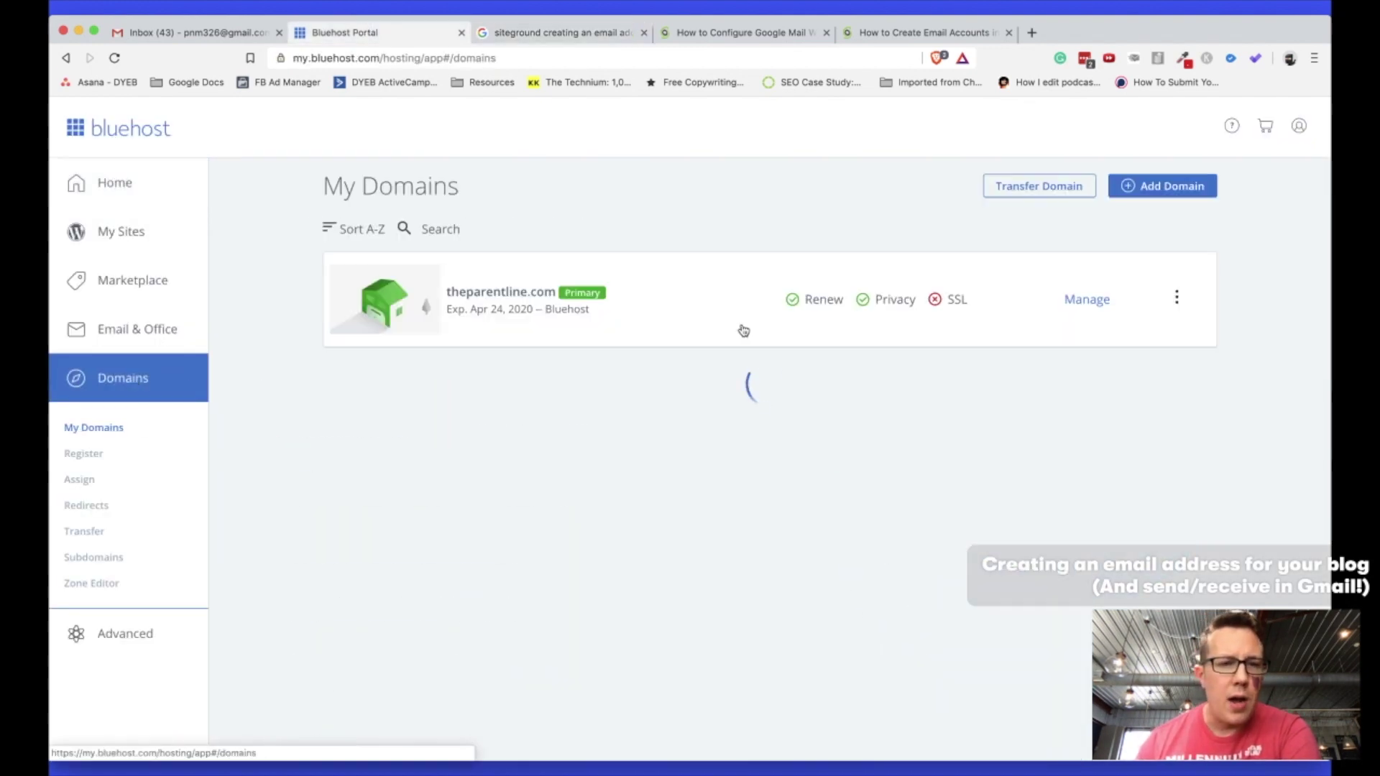
left_click(1177, 298)
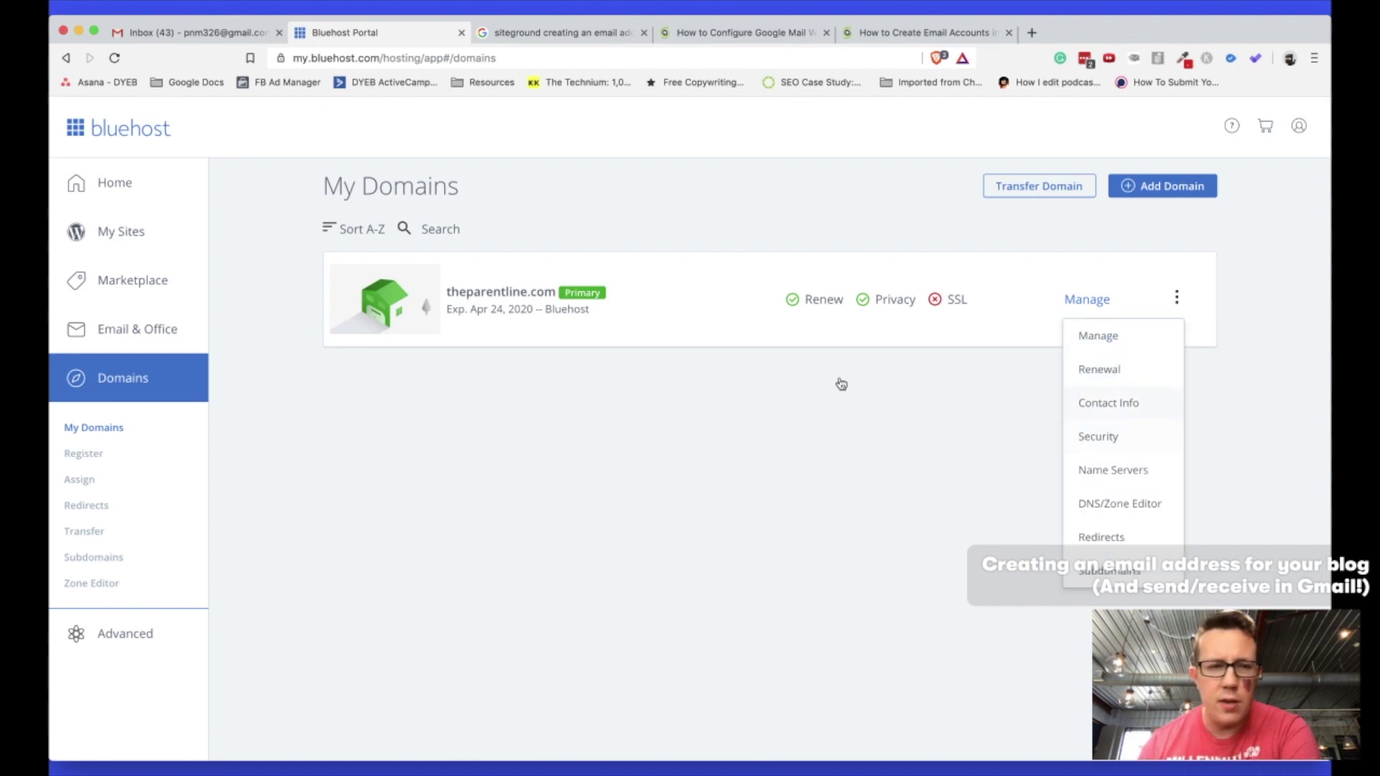
left_click(104, 639)
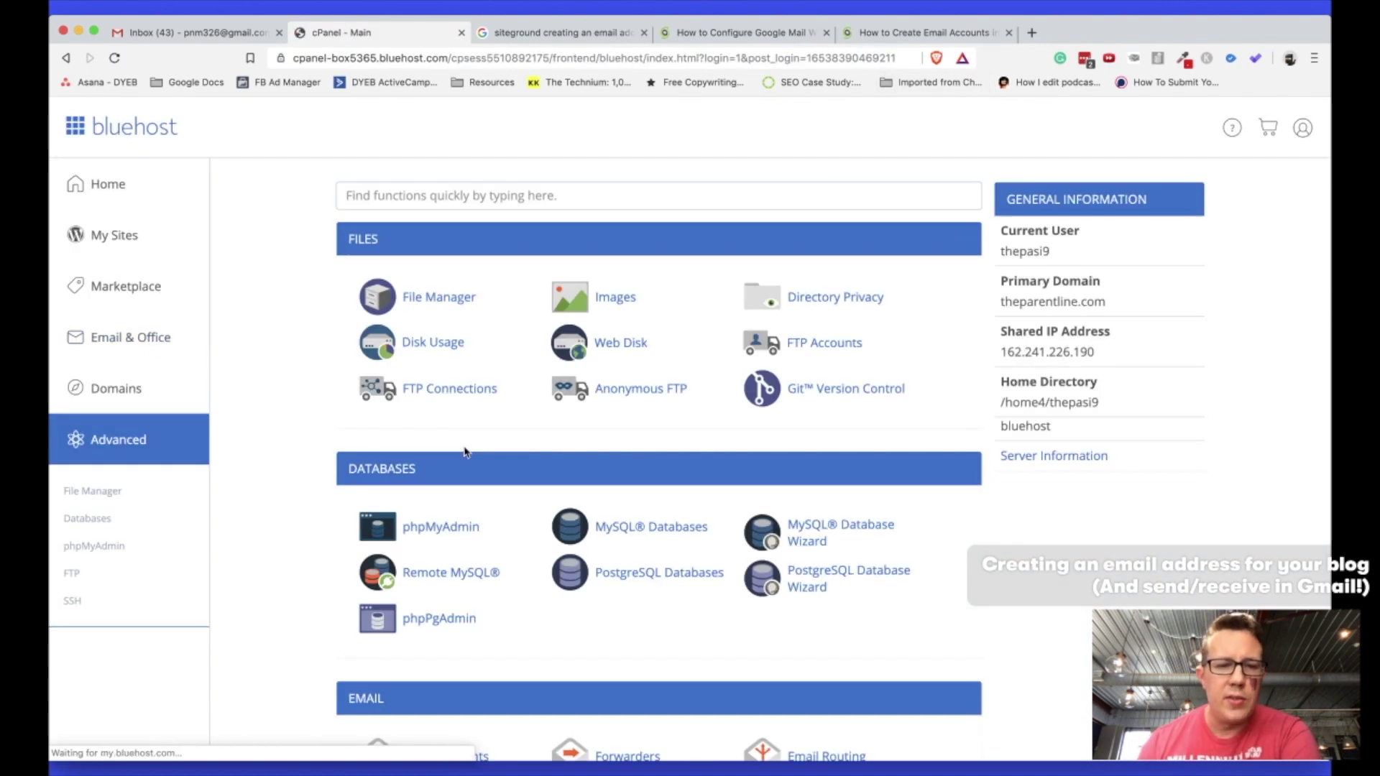
scroll(636, 372, "down", 7)
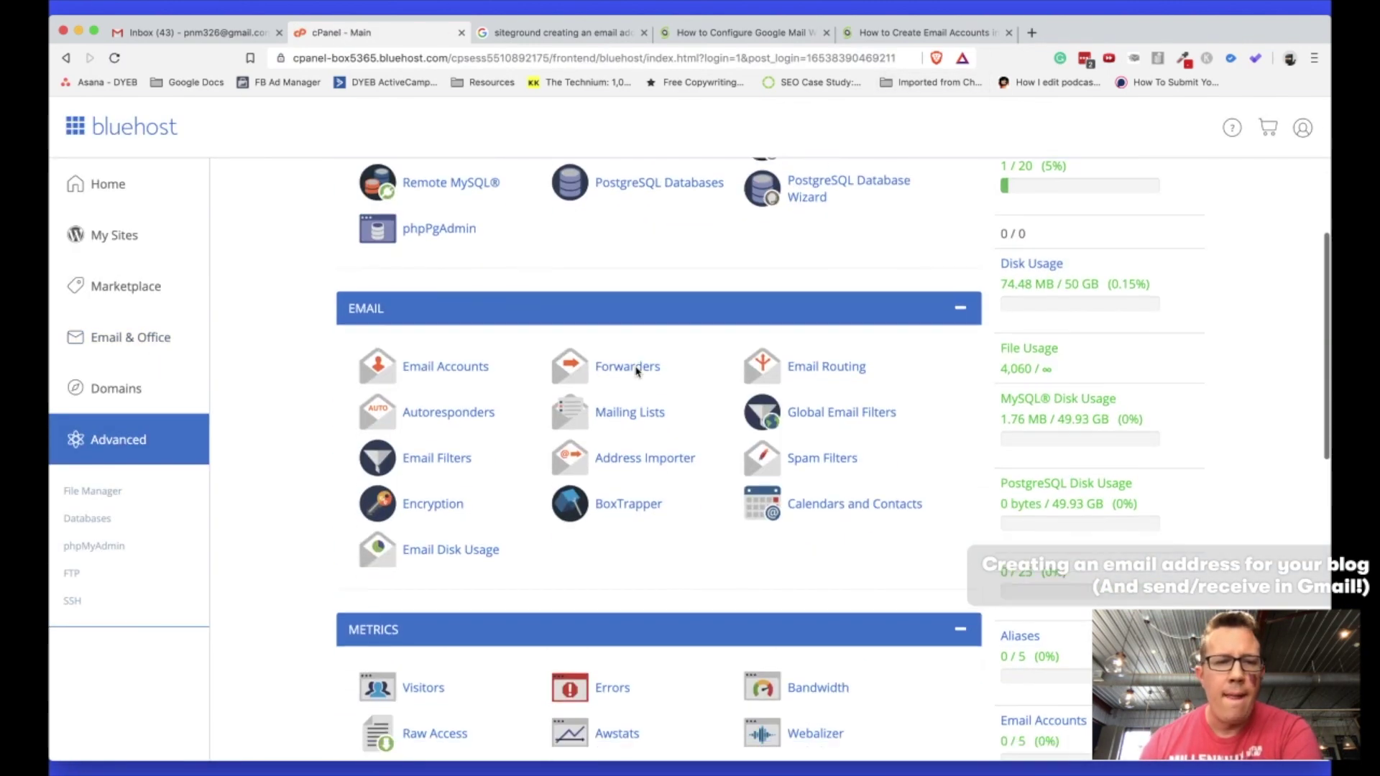
left_click(463, 273)
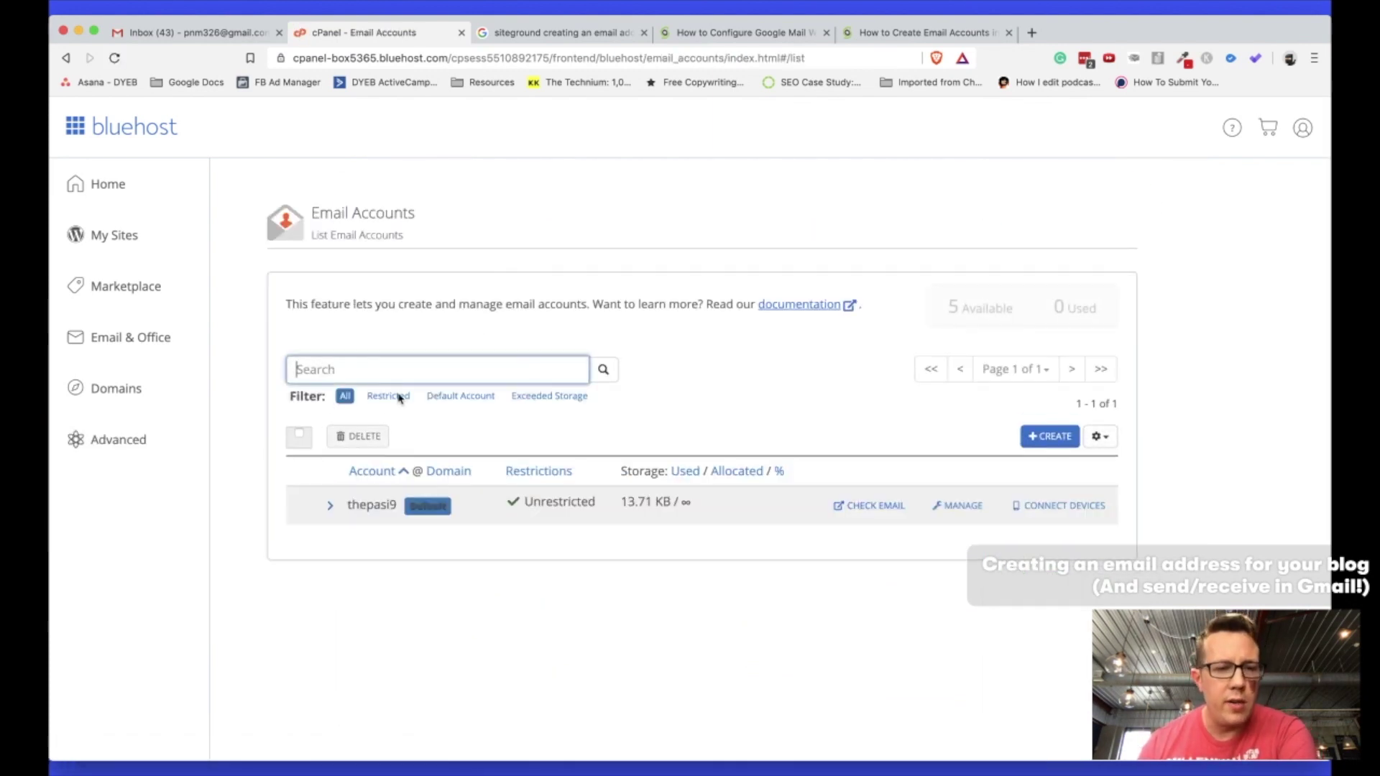
Create the new theparentline.com mailbox with a strong password and 100 MB storage.
left_click(1035, 436)
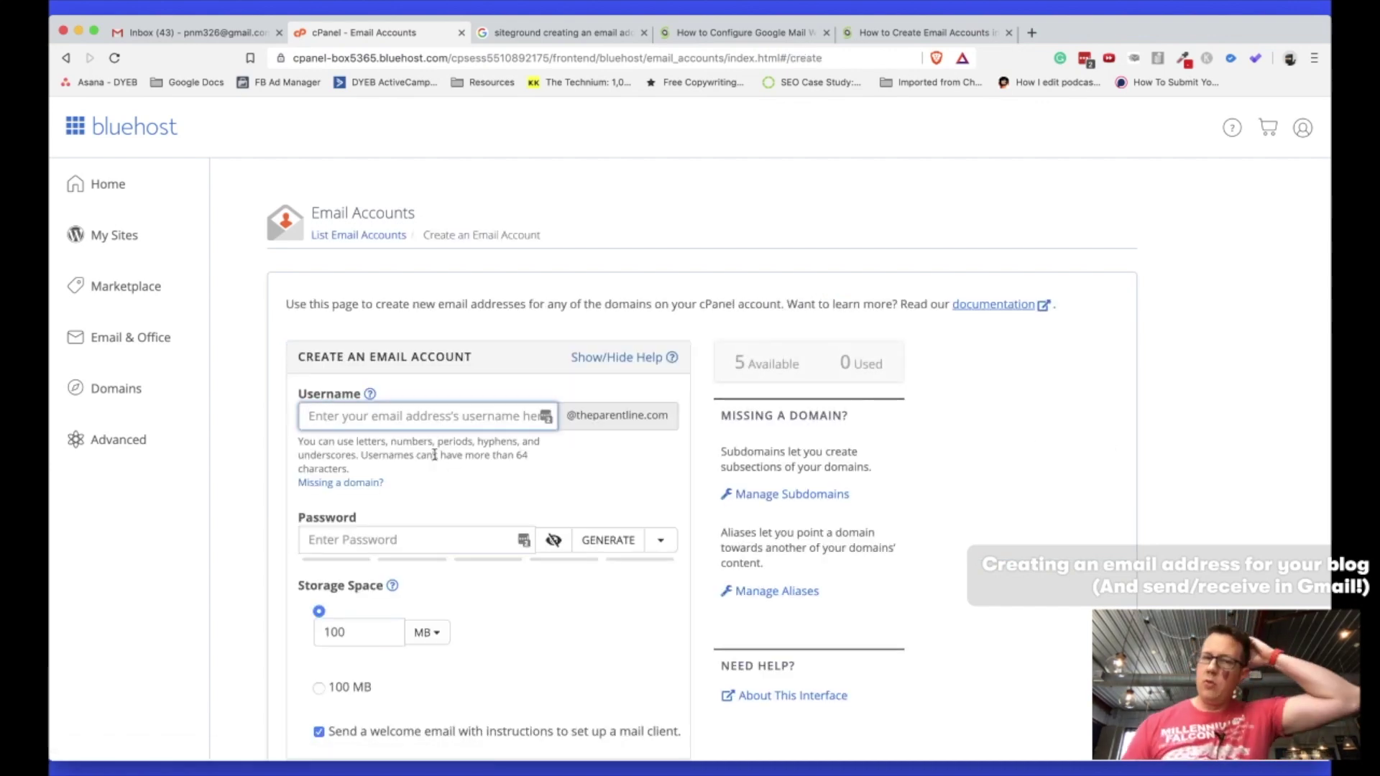
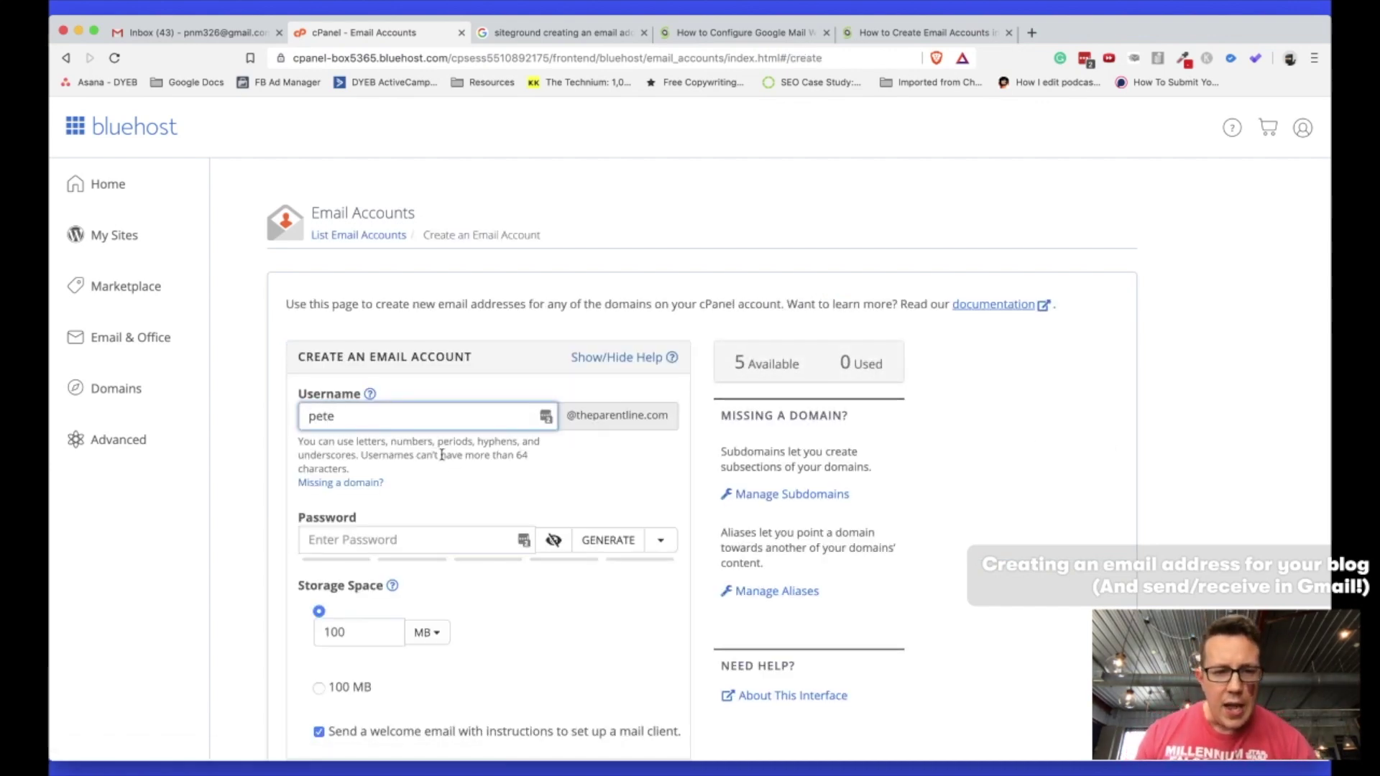
left_click(366, 543)
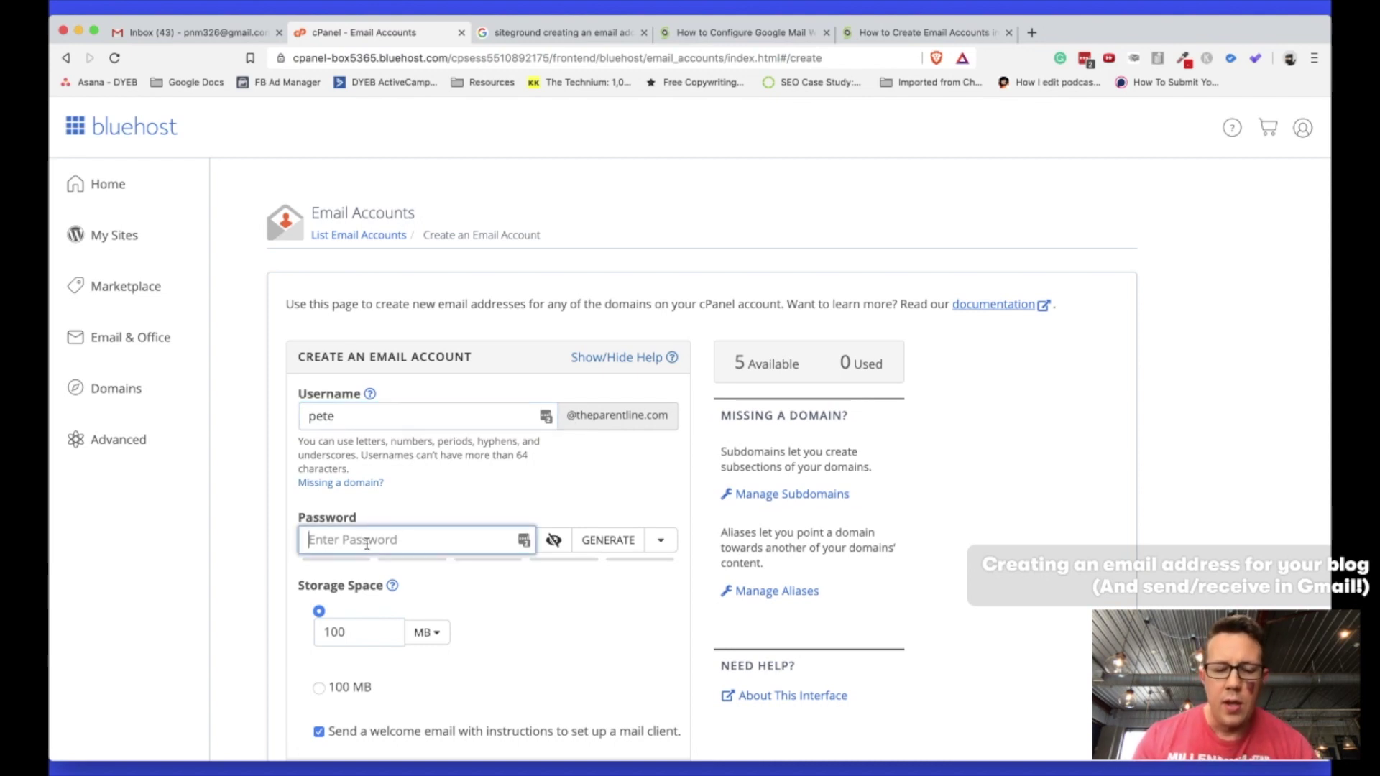
type("••••••••••••")
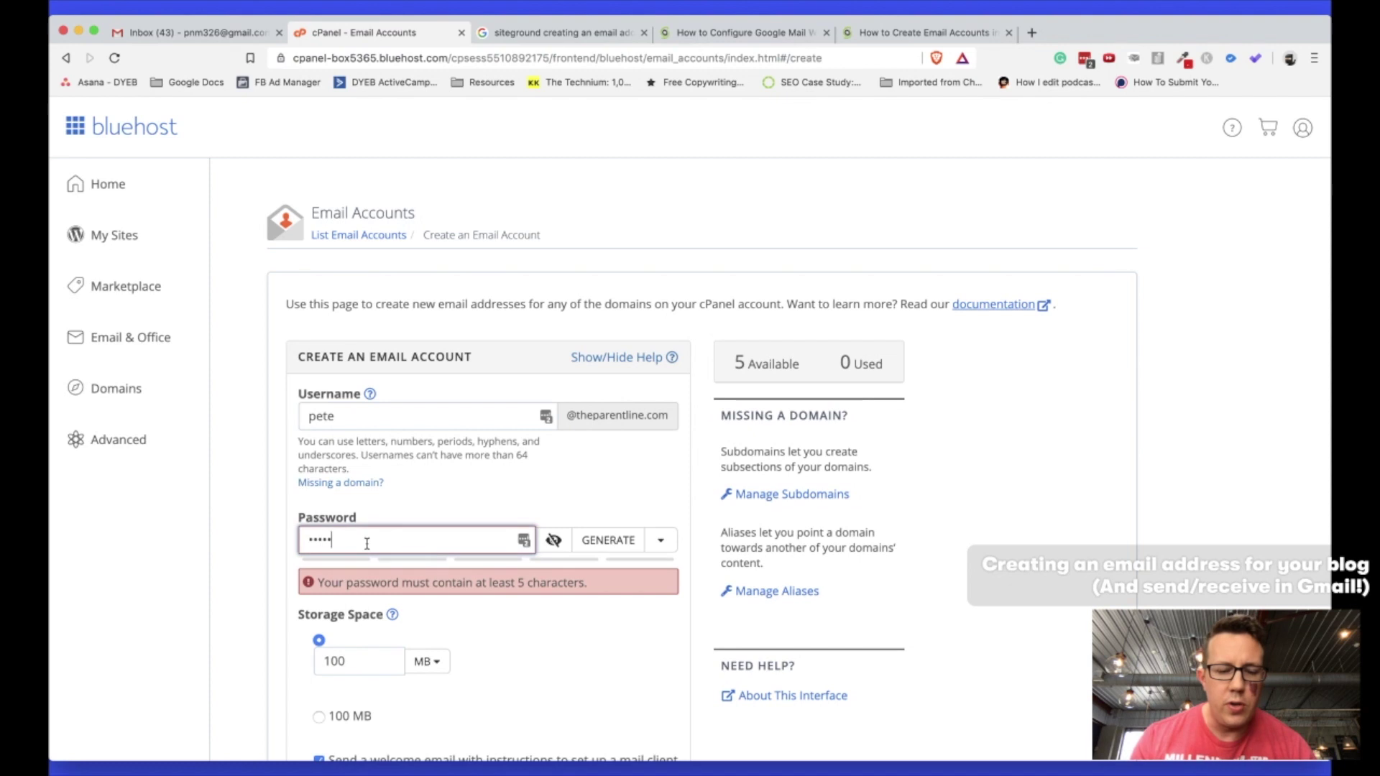
type("••••")
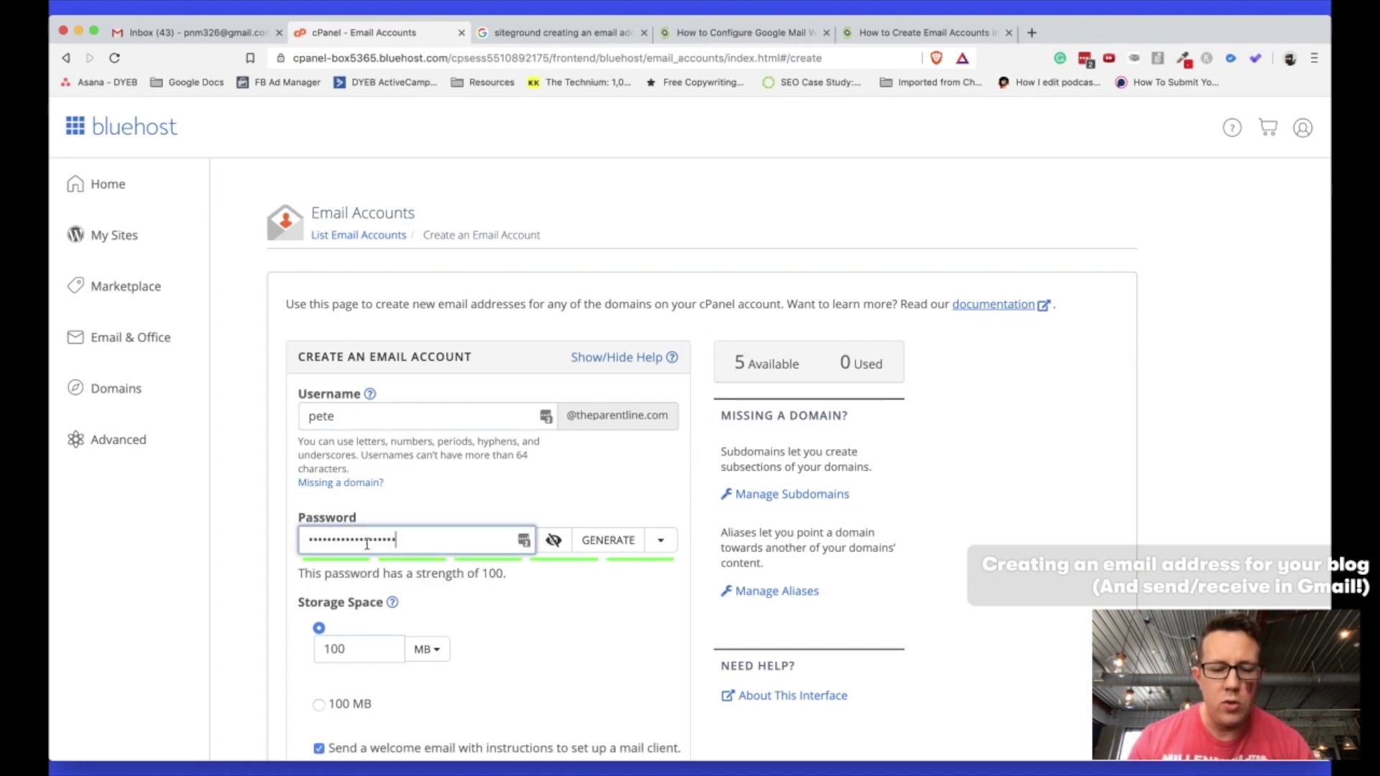
scroll(367, 543, "down", 3)
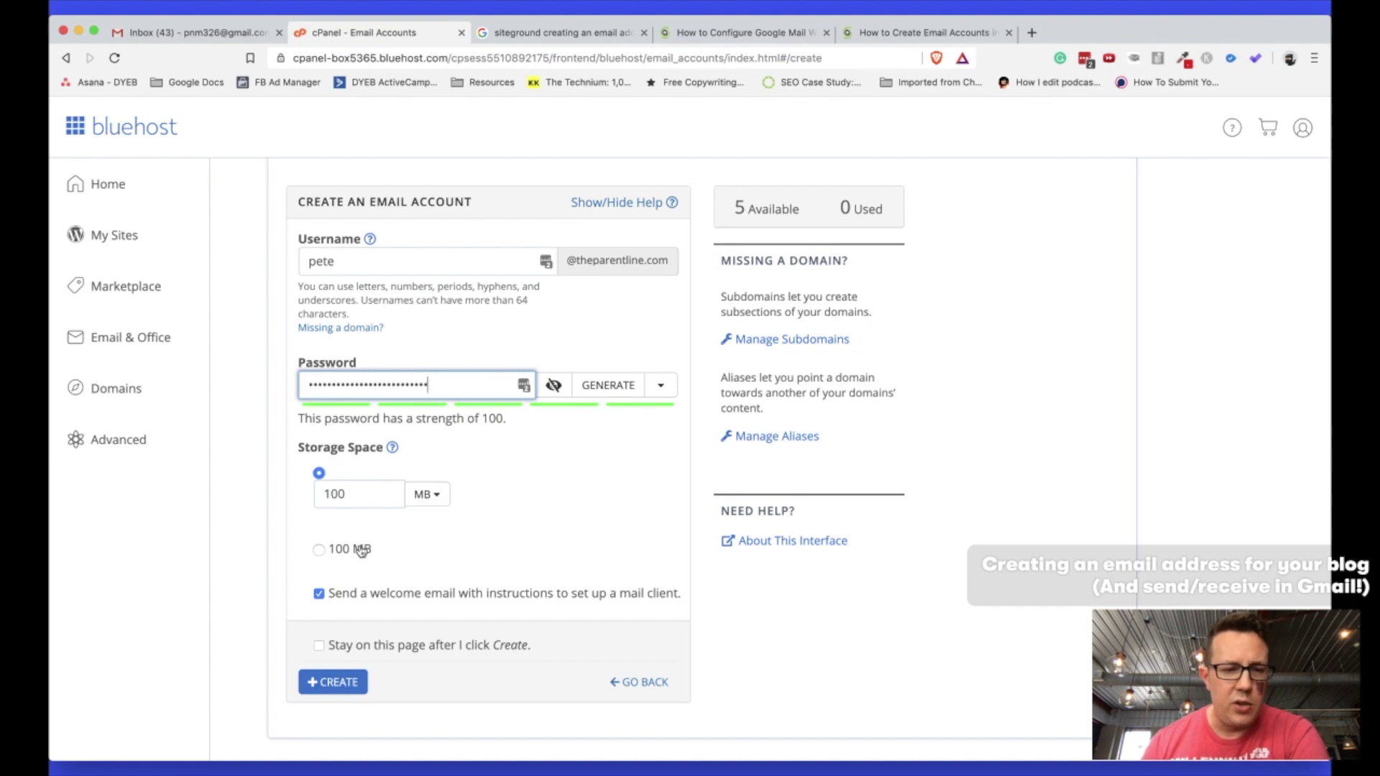
scroll(434, 556, "down", 1)
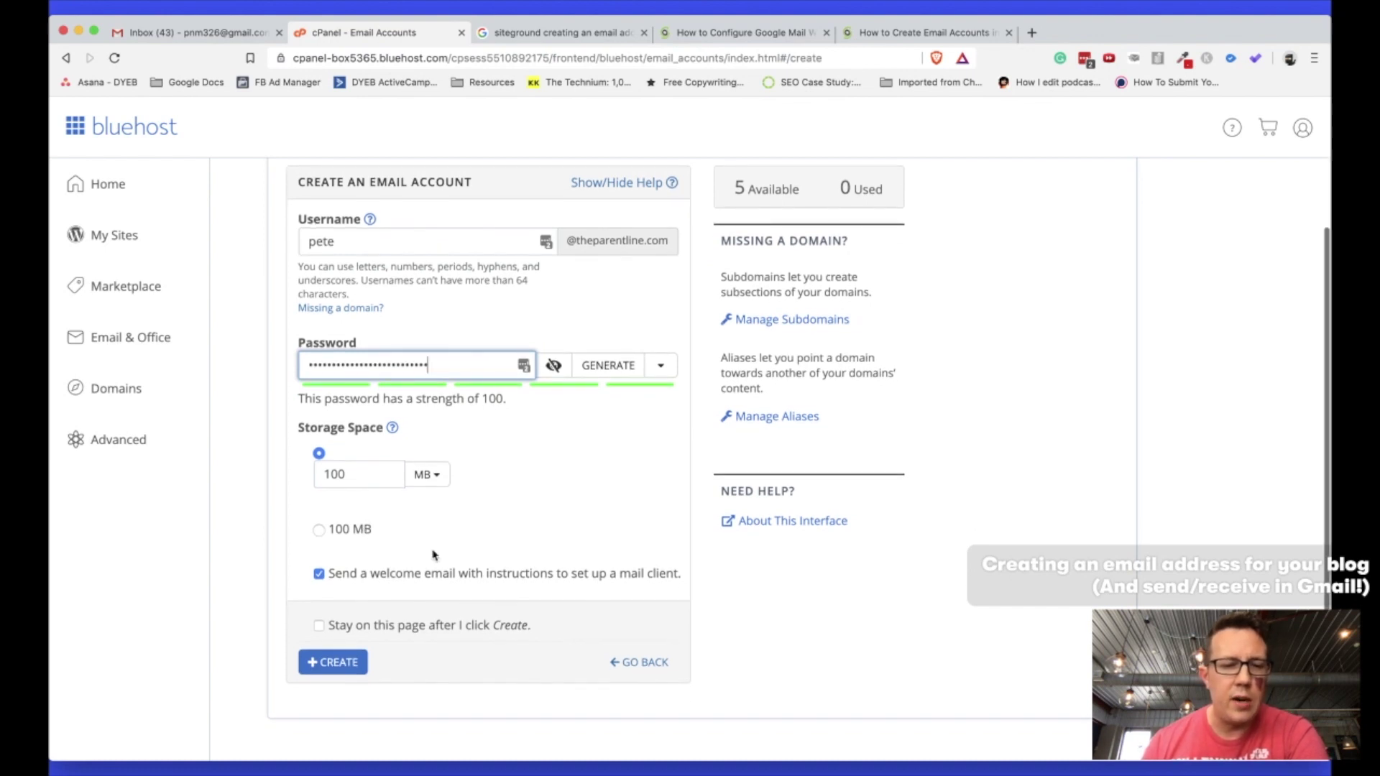
left_click(340, 665)
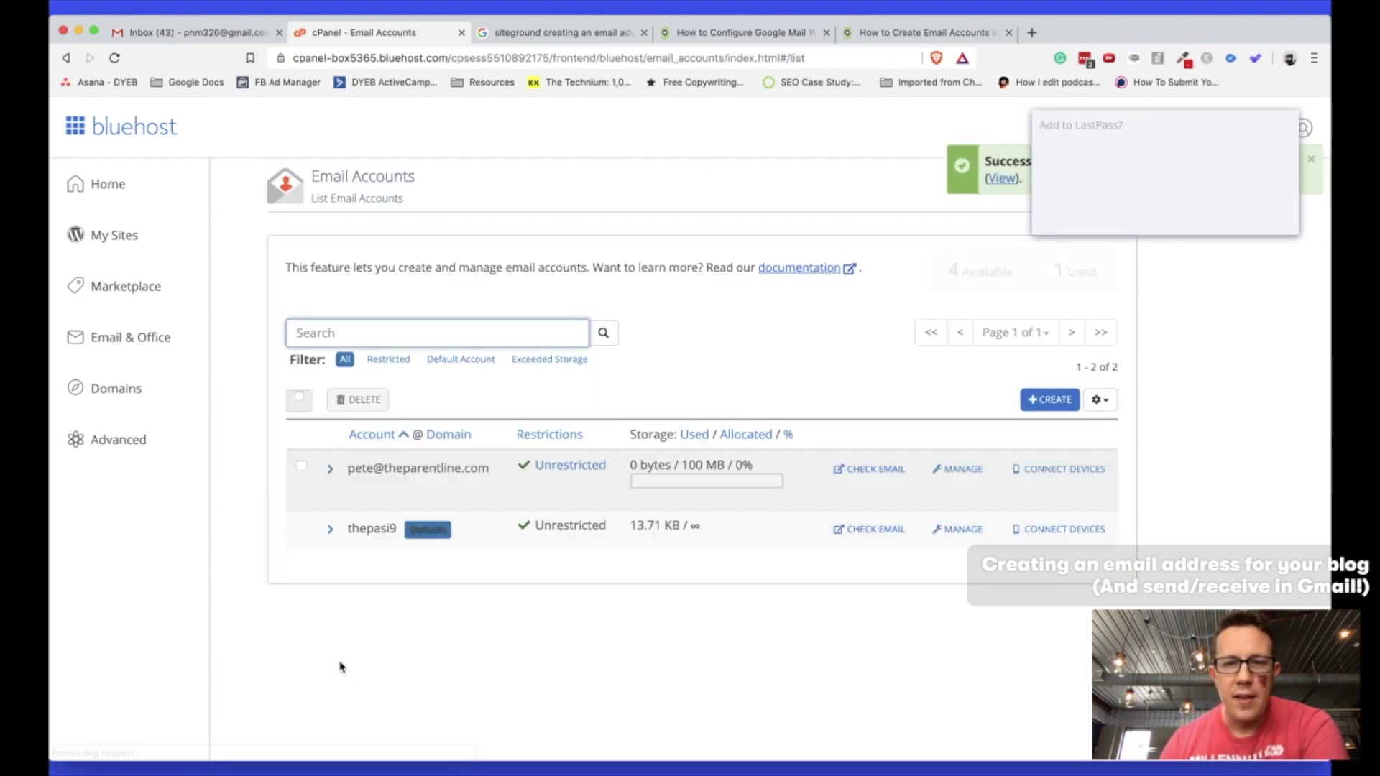
Dismiss the LastPass save prompt and open Check Email for the new account.
left_click(1199, 214)
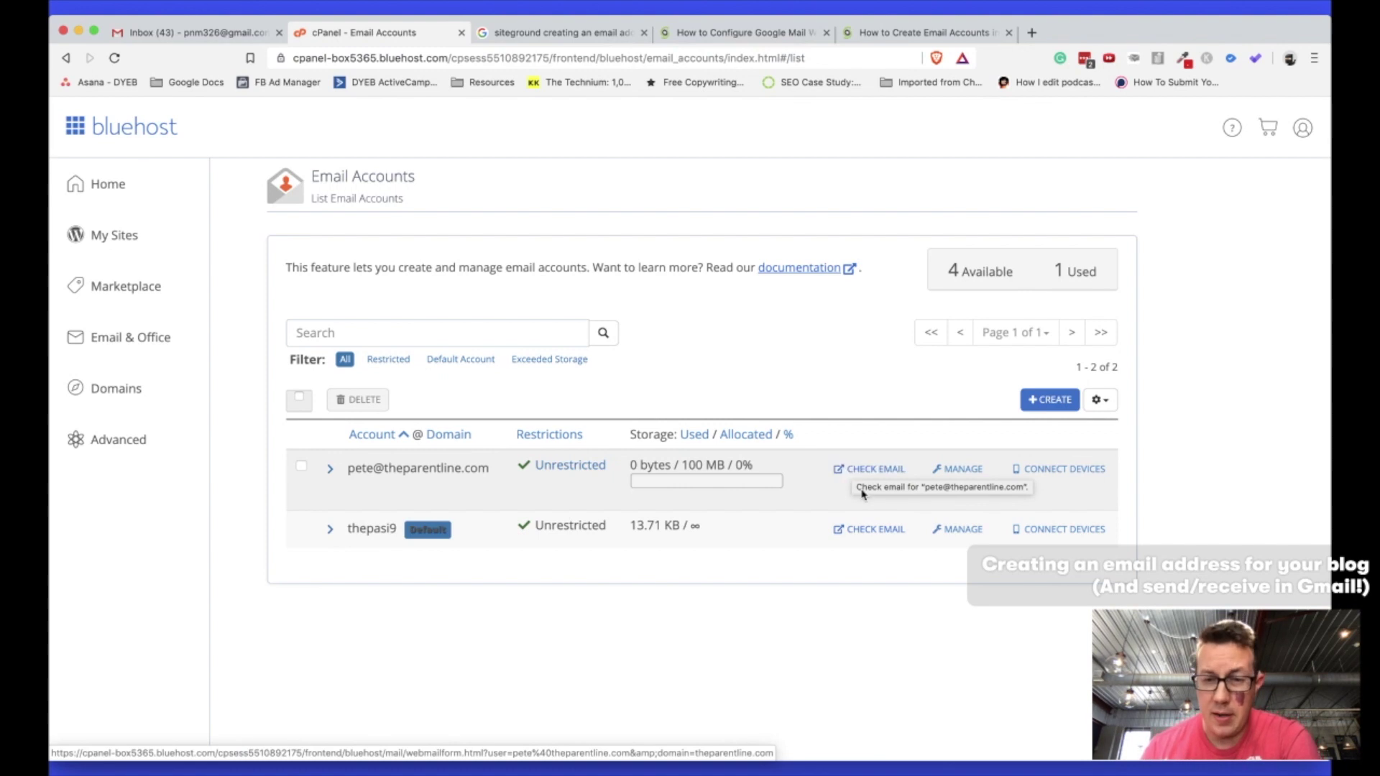
left_click(878, 472)
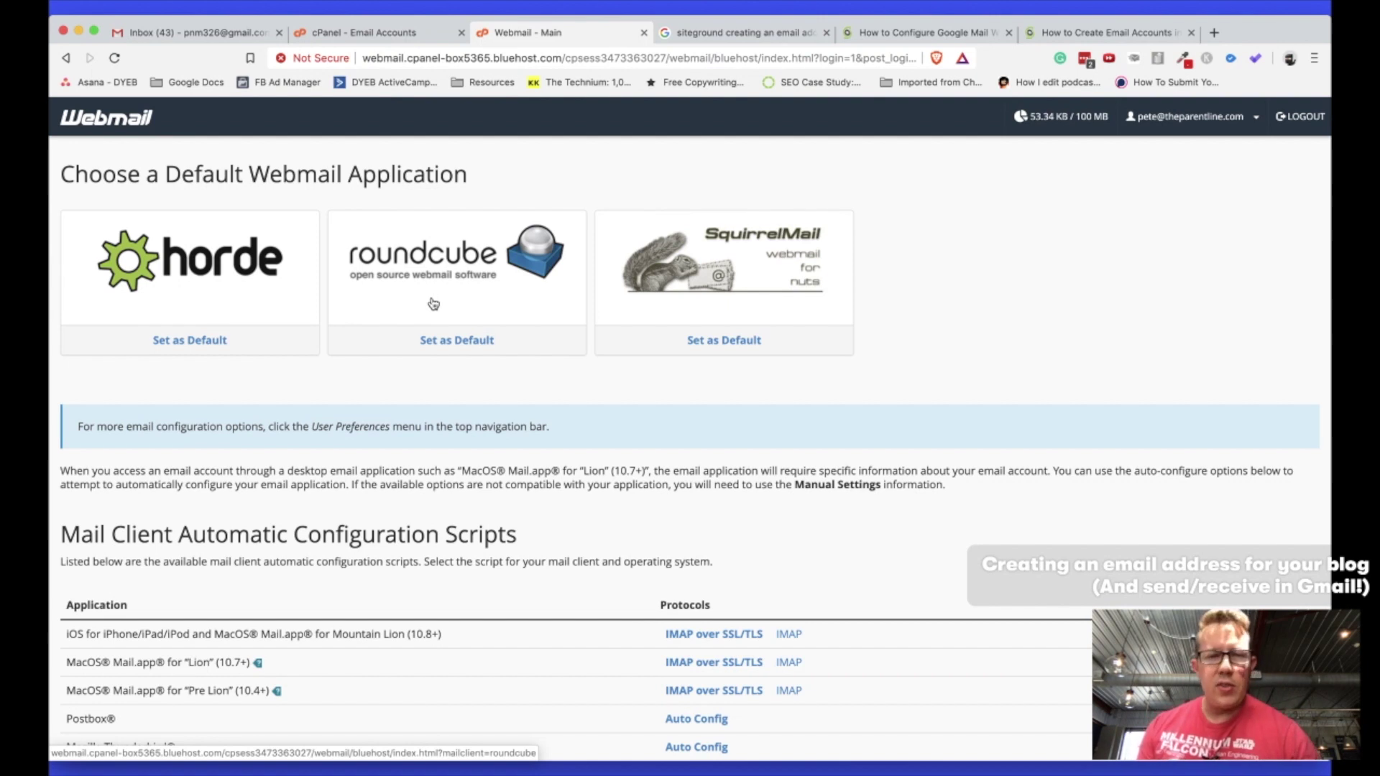
Scroll Webmail to the manual settings: mail.theparentline.com, IMAP 993, POP3 995, SMTP 465.
left_click(168, 37)
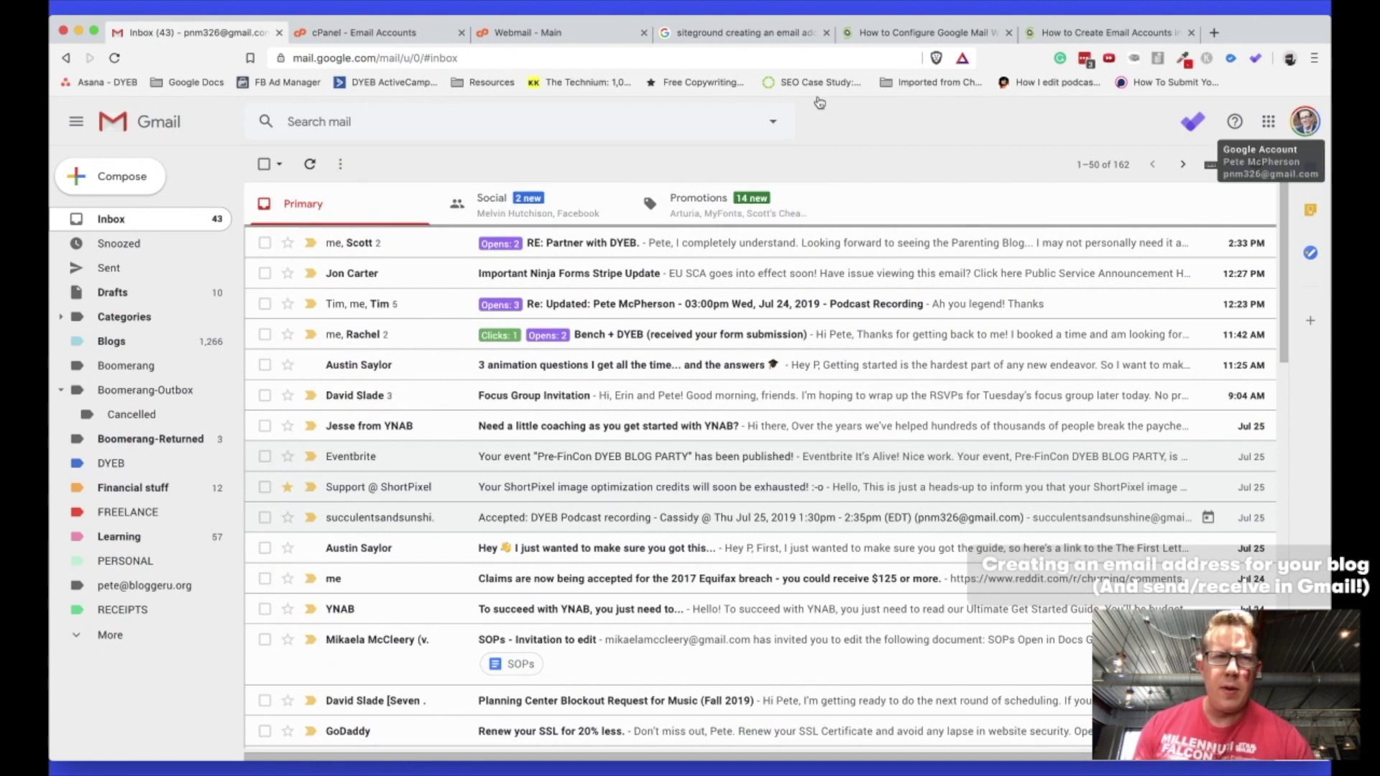
left_click(355, 37)
left_click(532, 34)
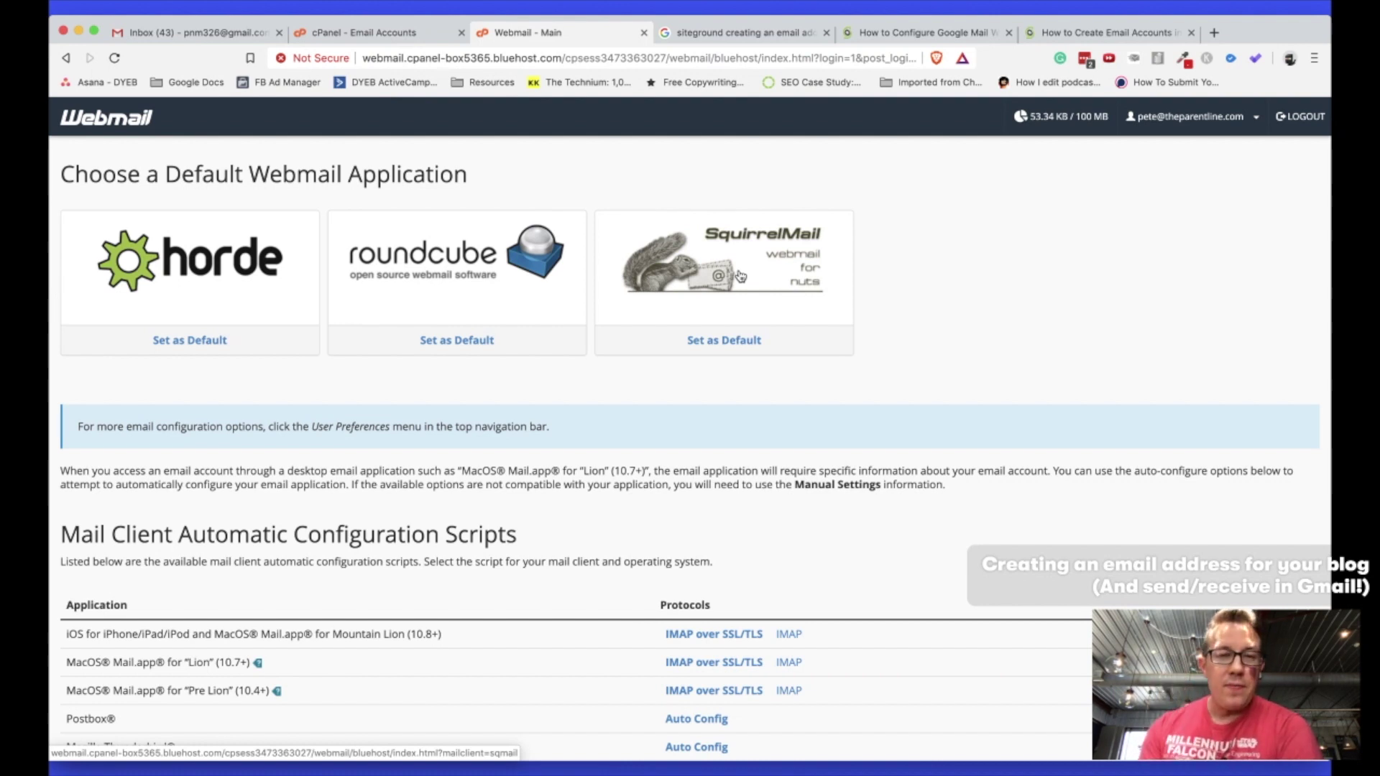
scroll(428, 416, "down", 5)
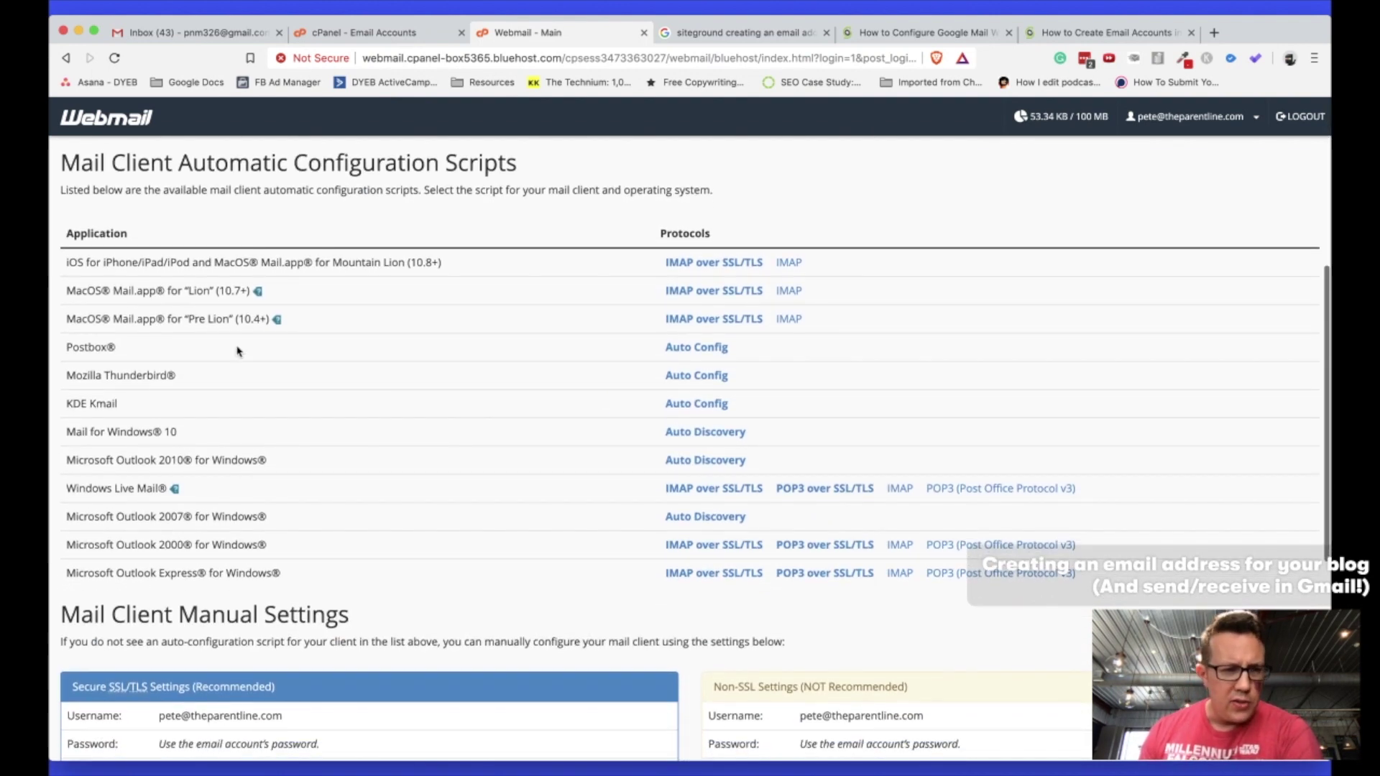
scroll(370, 499, "down", 1)
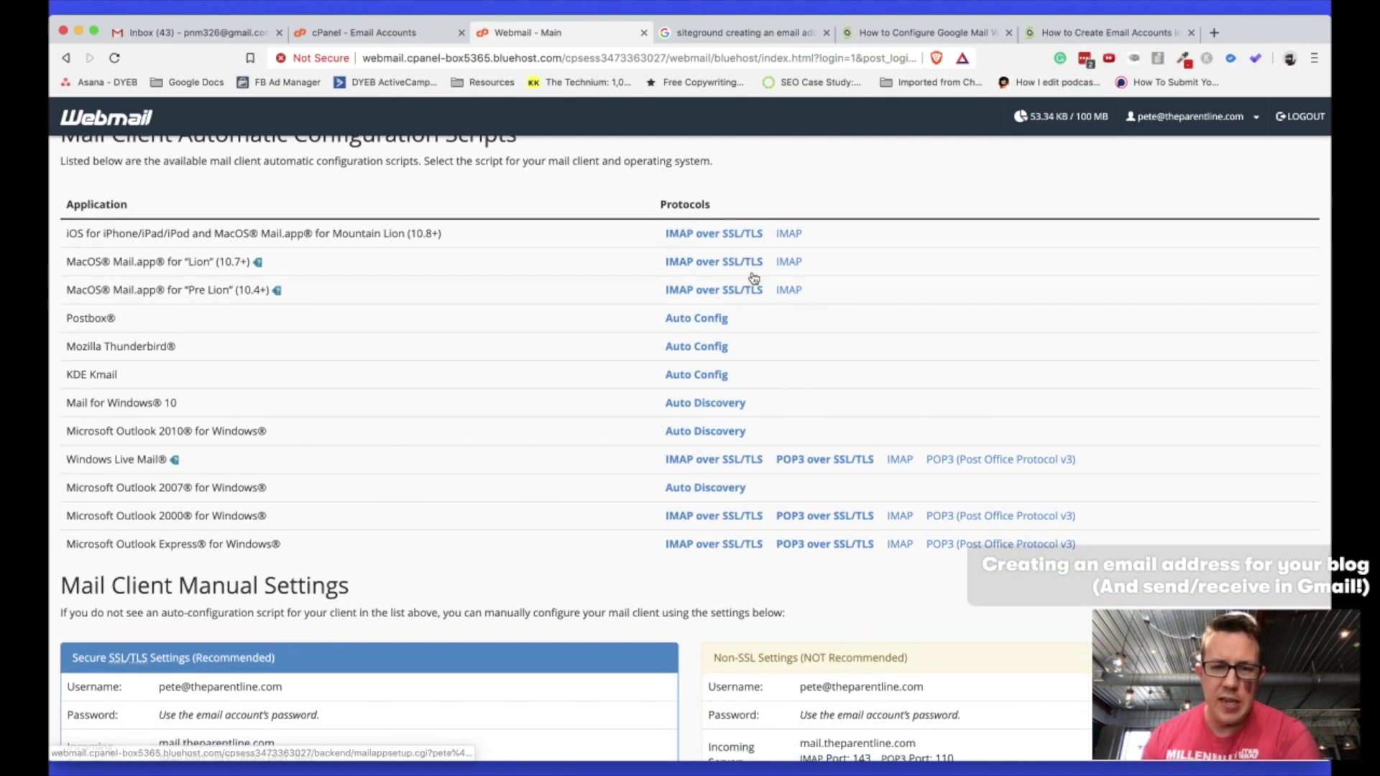
scroll(751, 276, "down", 2)
scroll(752, 278, "down", 4)
scroll(292, 474, "down", 1)
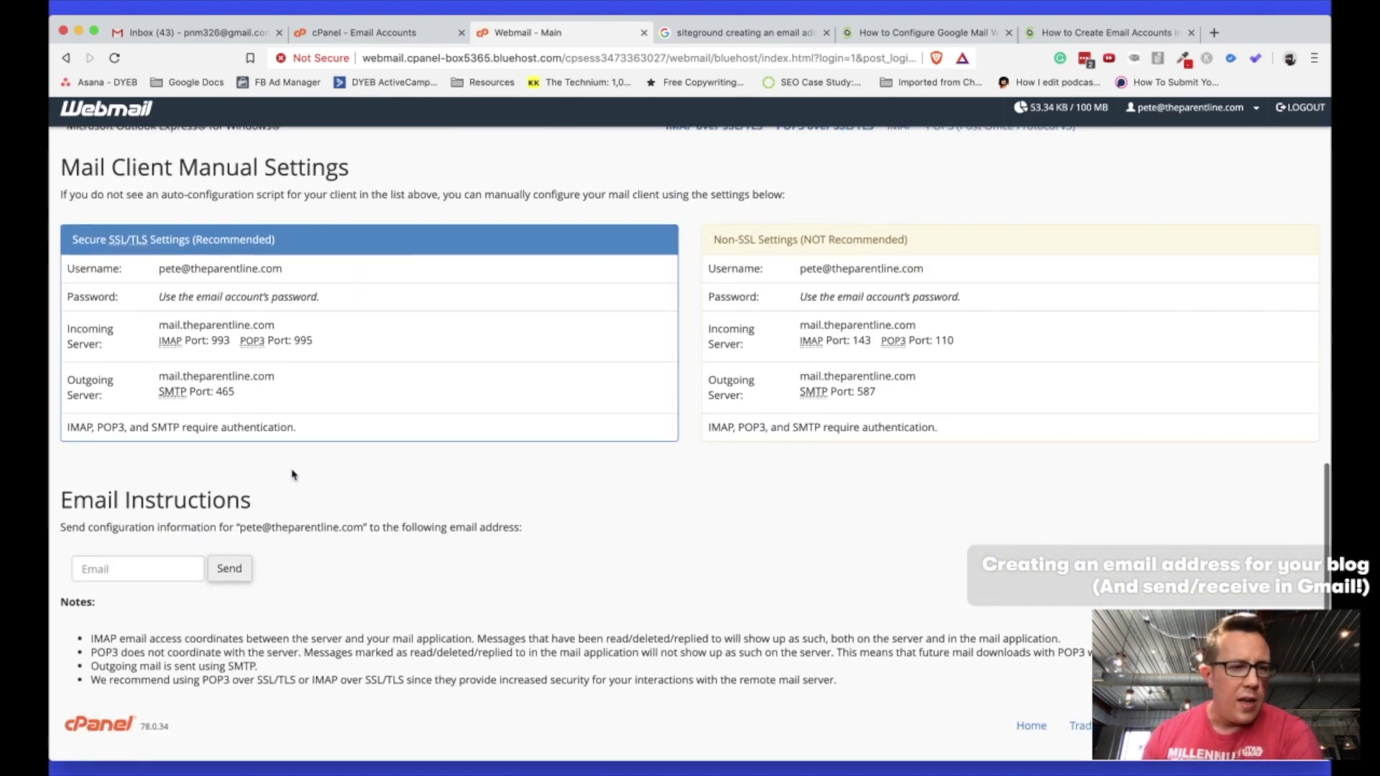
scroll(292, 475, "up", 4)
scroll(294, 473, "down", 4)
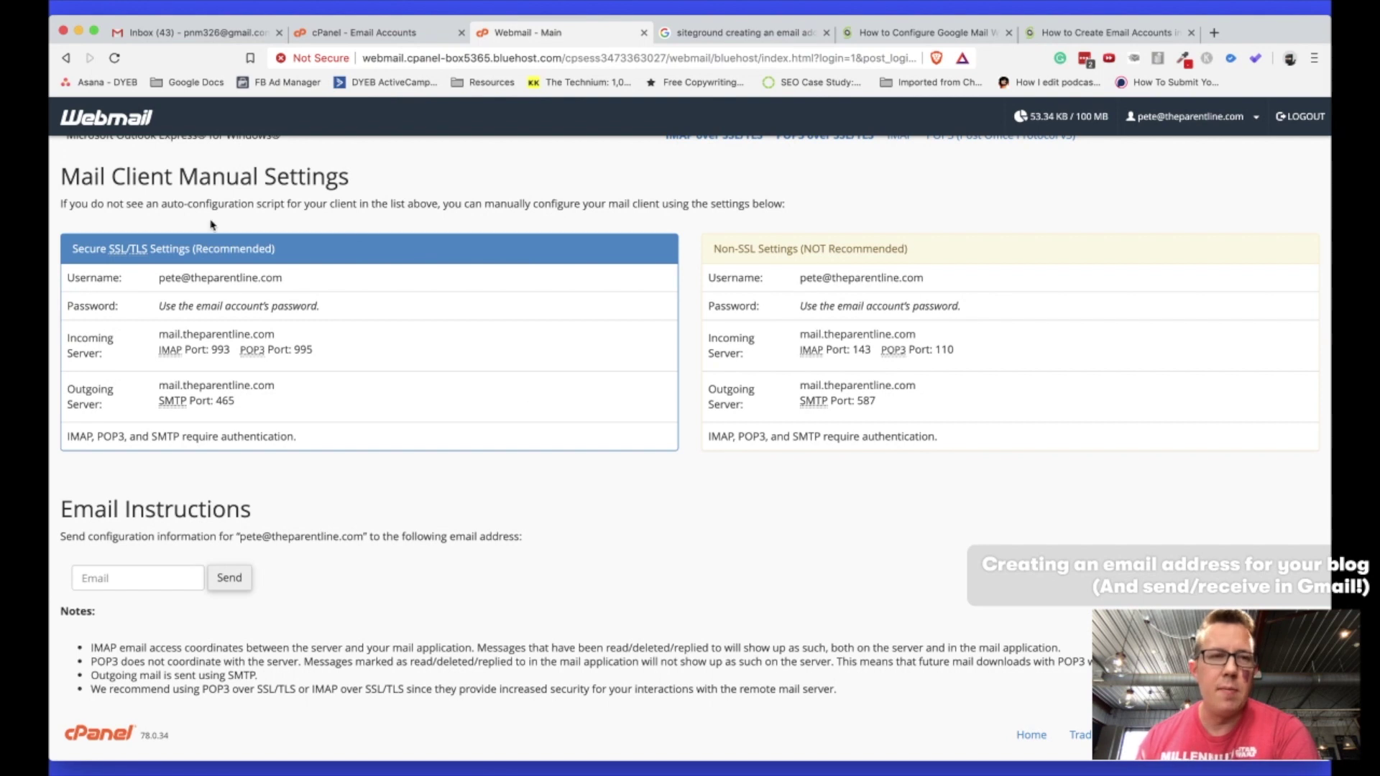
left_click(163, 31)
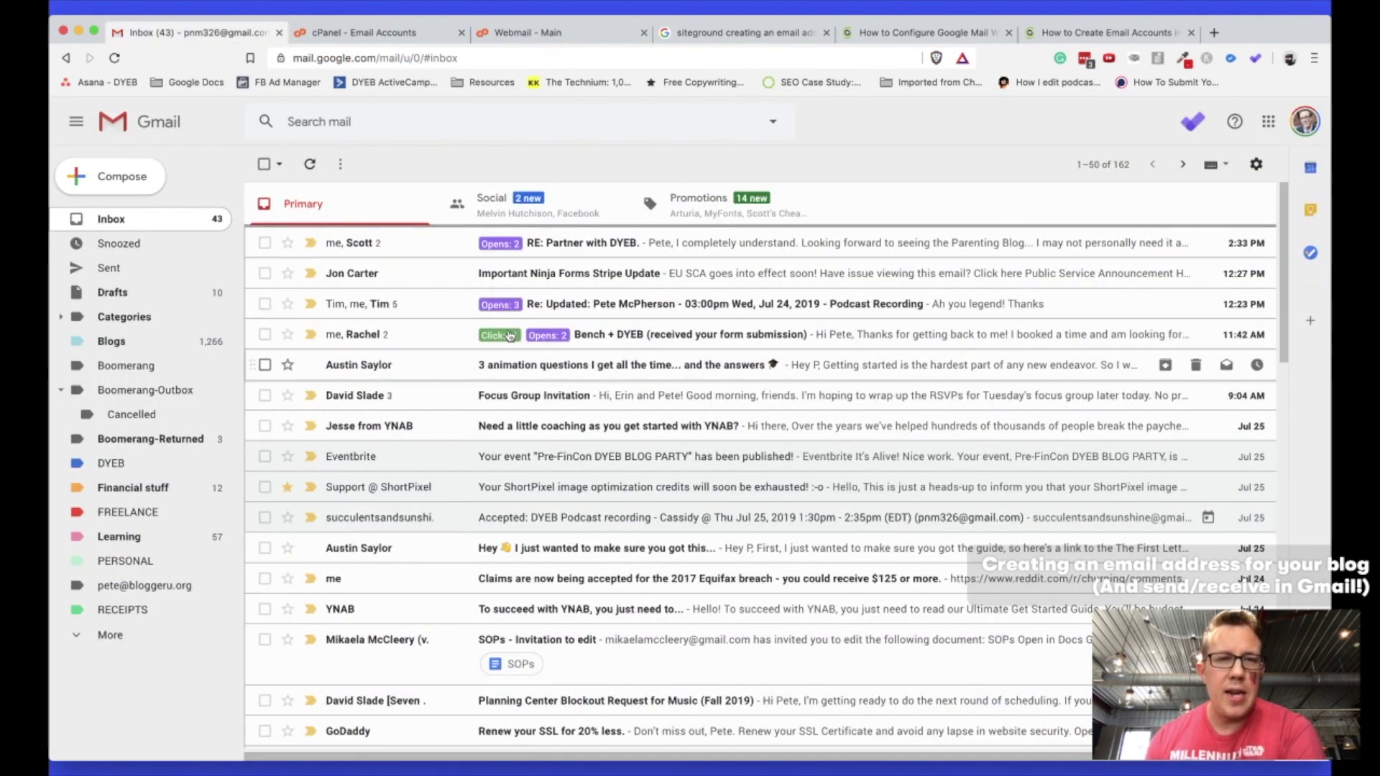
left_click(395, 34)
left_click(520, 36)
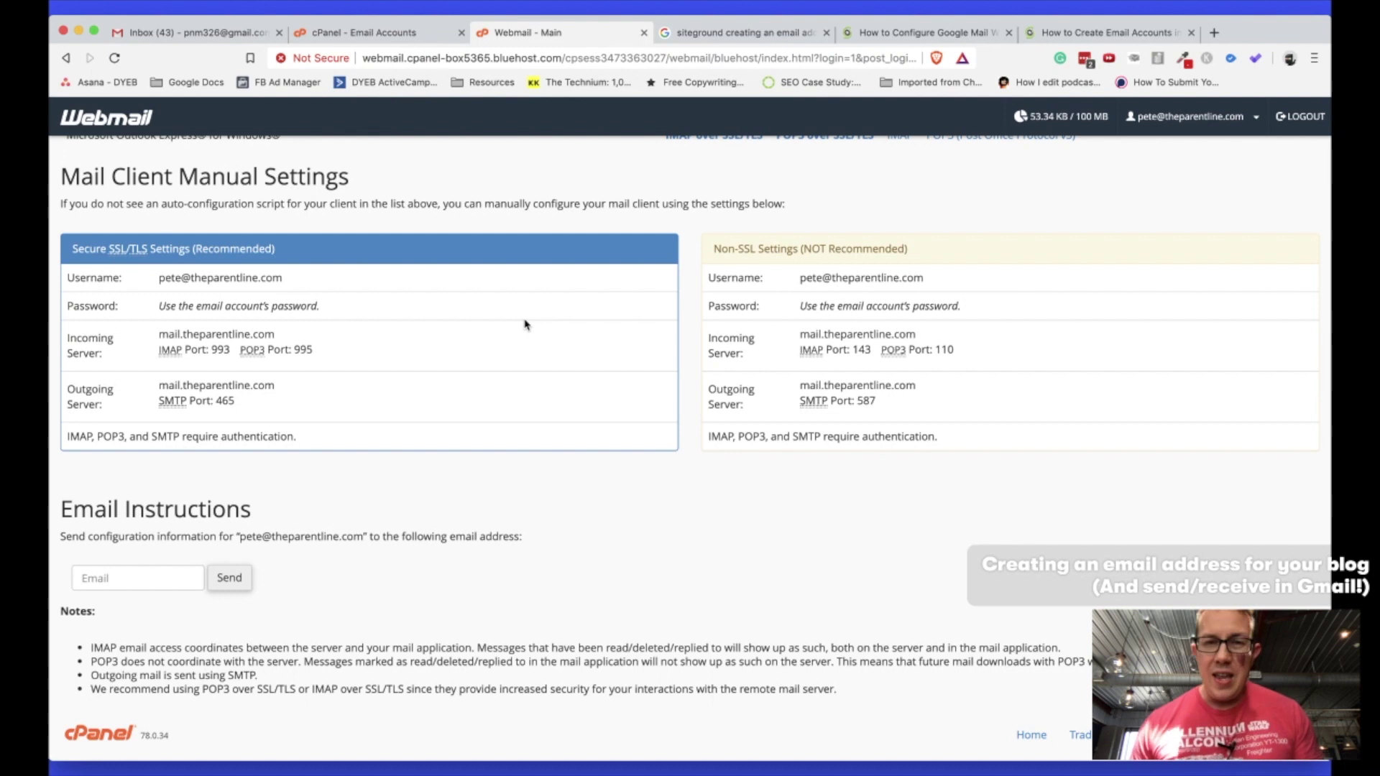
Refine the Google search to 'siteground connecting email to gmail pop3'.
left_click(738, 38)
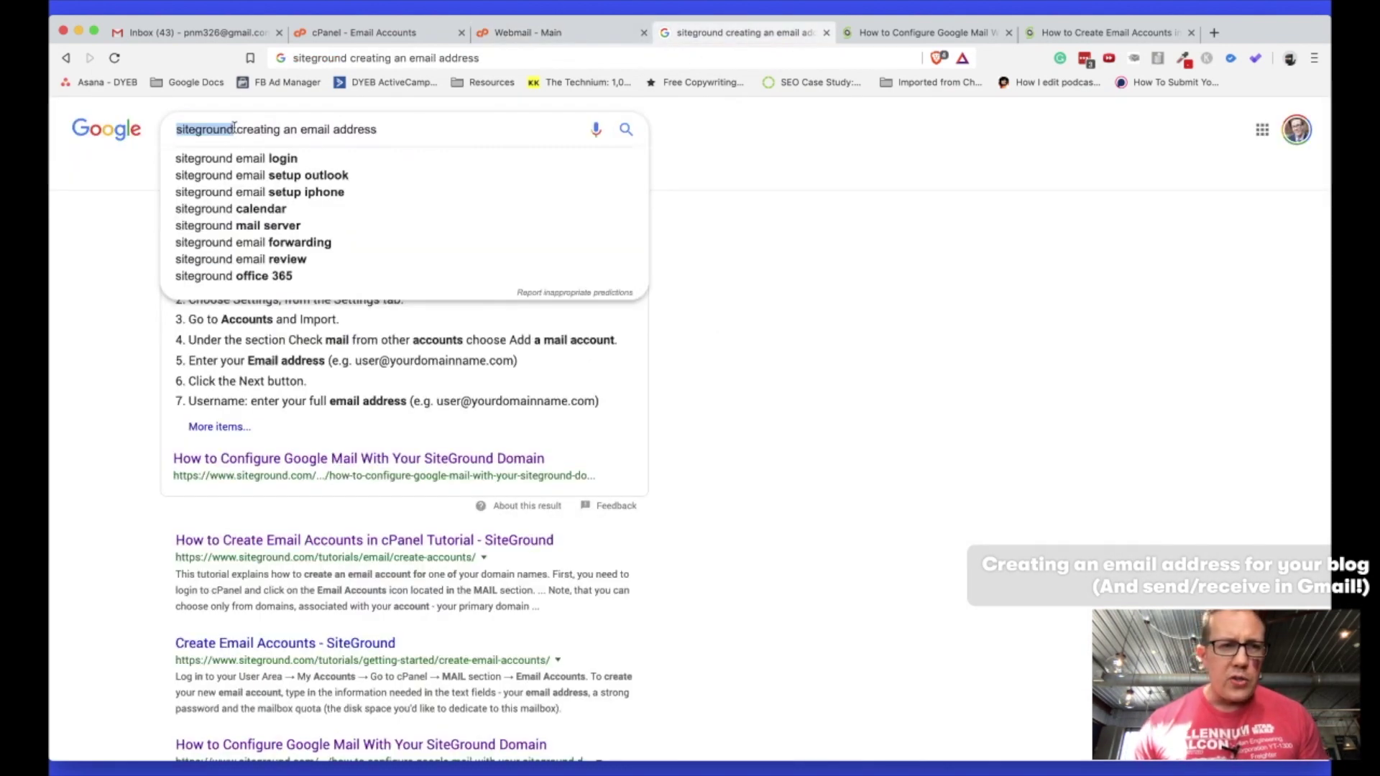
left_click_drag(240, 134, 394, 136)
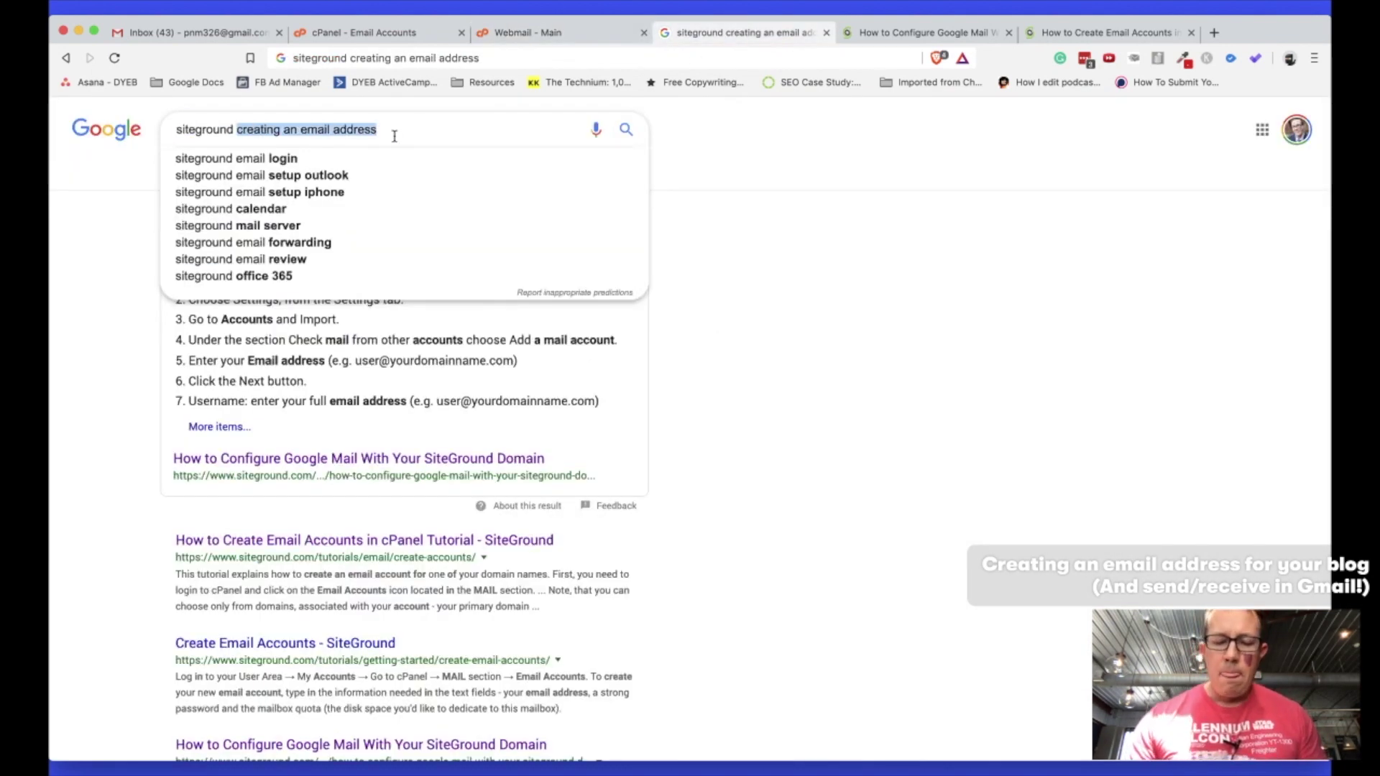
type("connecting email ")
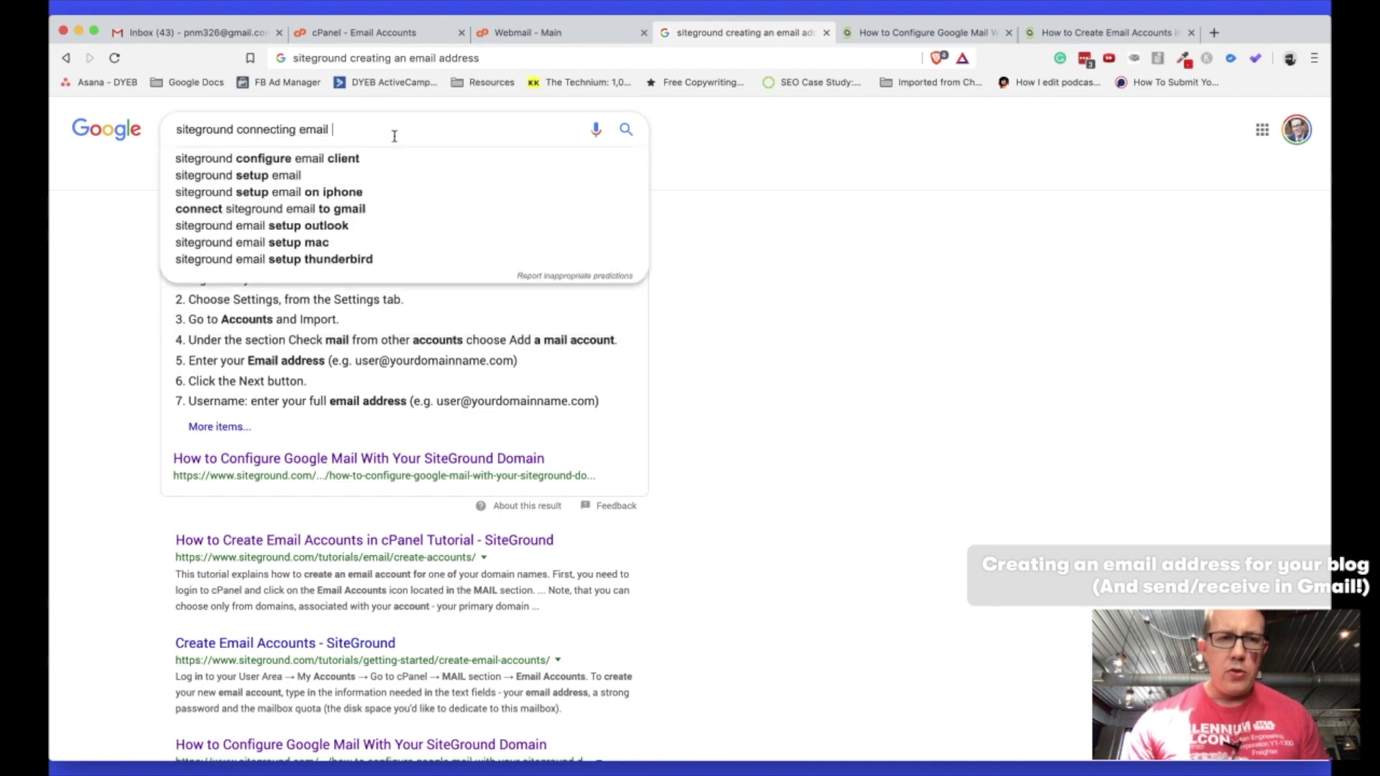
type("to gmail")
key("Return")
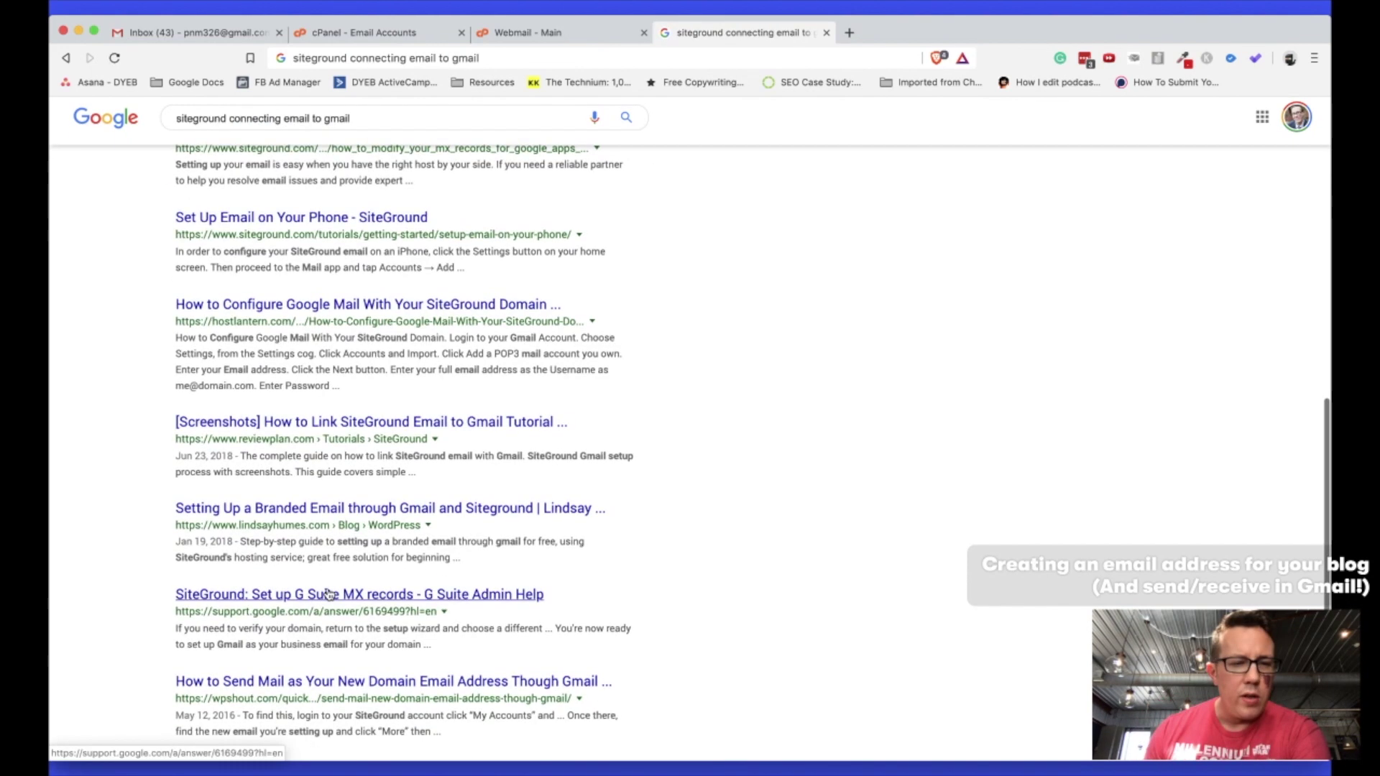
scroll(327, 594, "up", 10)
left_click(390, 124)
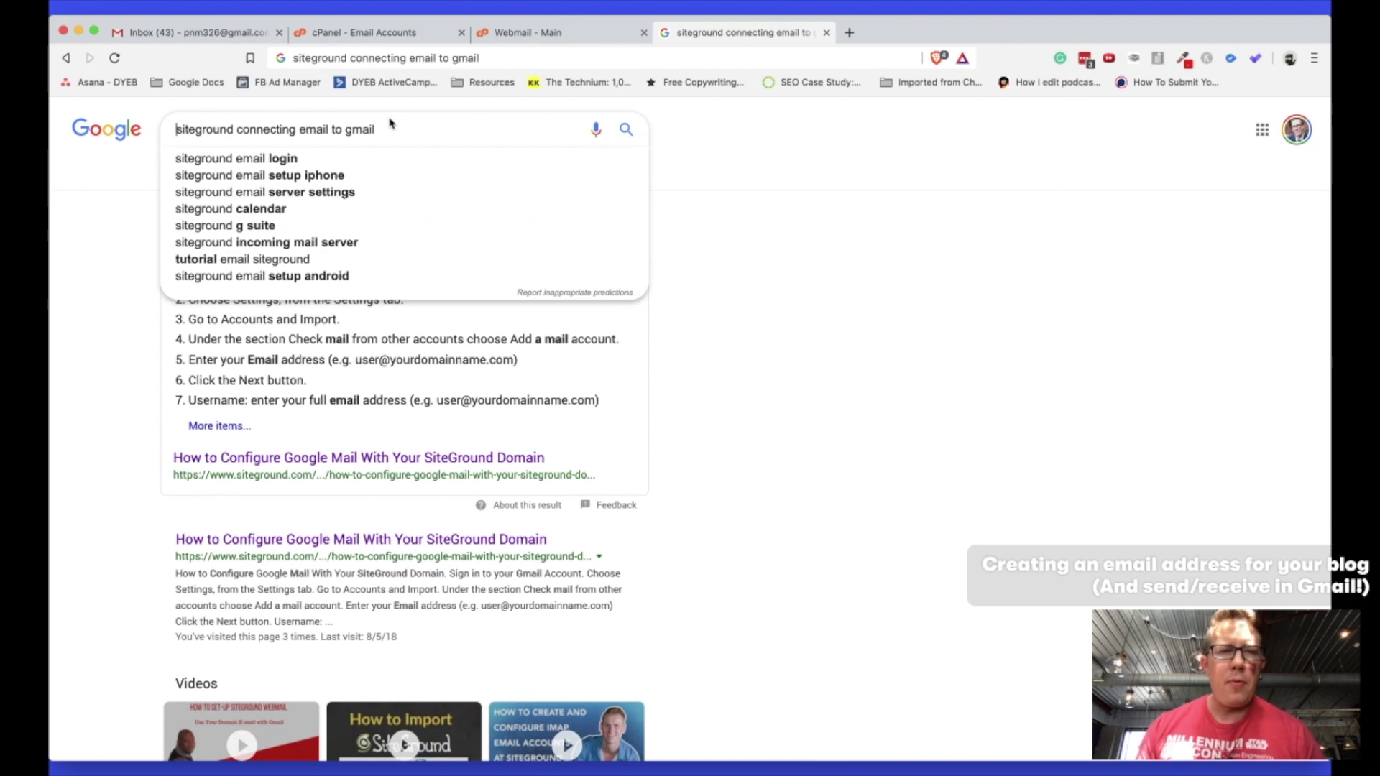
type("pop3")
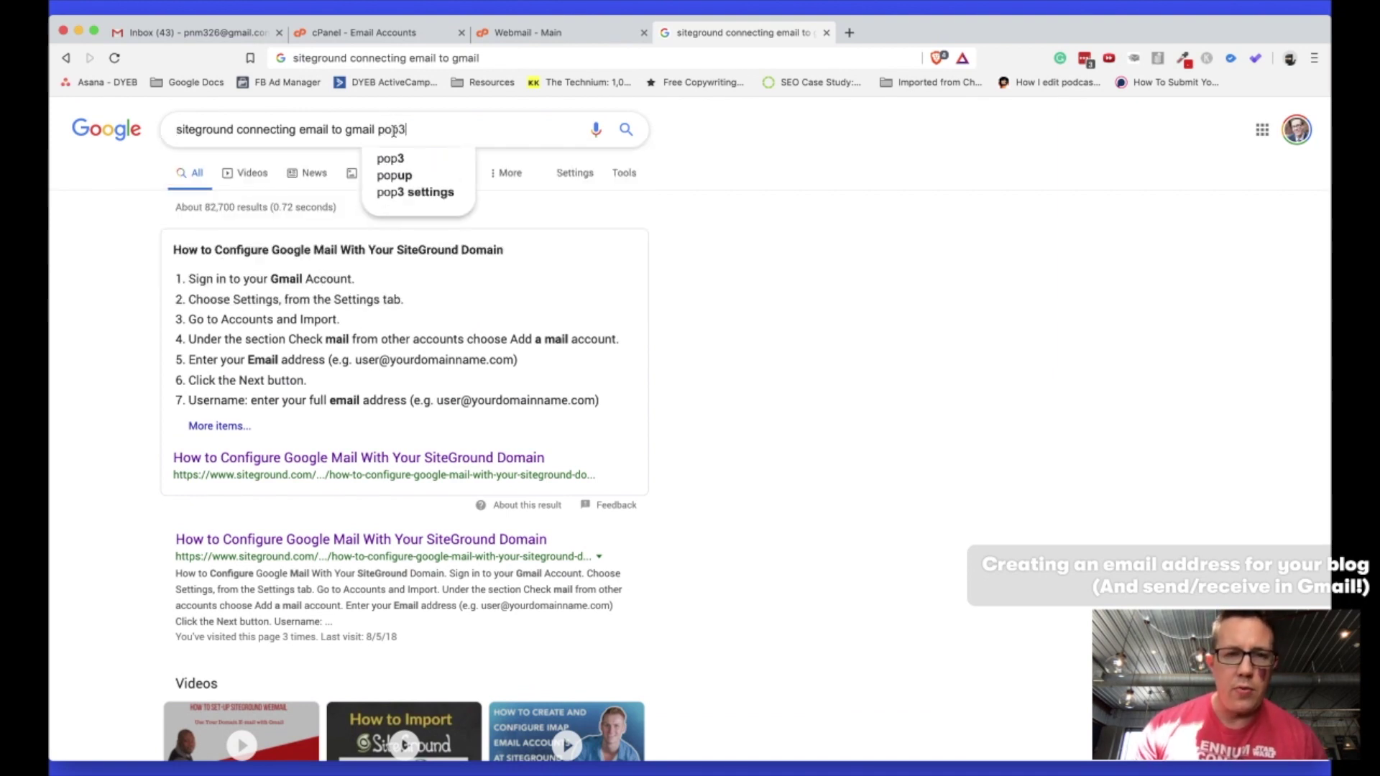
key("Return")
Open SiteGround's featured Gmail POP3 guide in a new tab, read it, and return to Webmail.
right_click(314, 439)
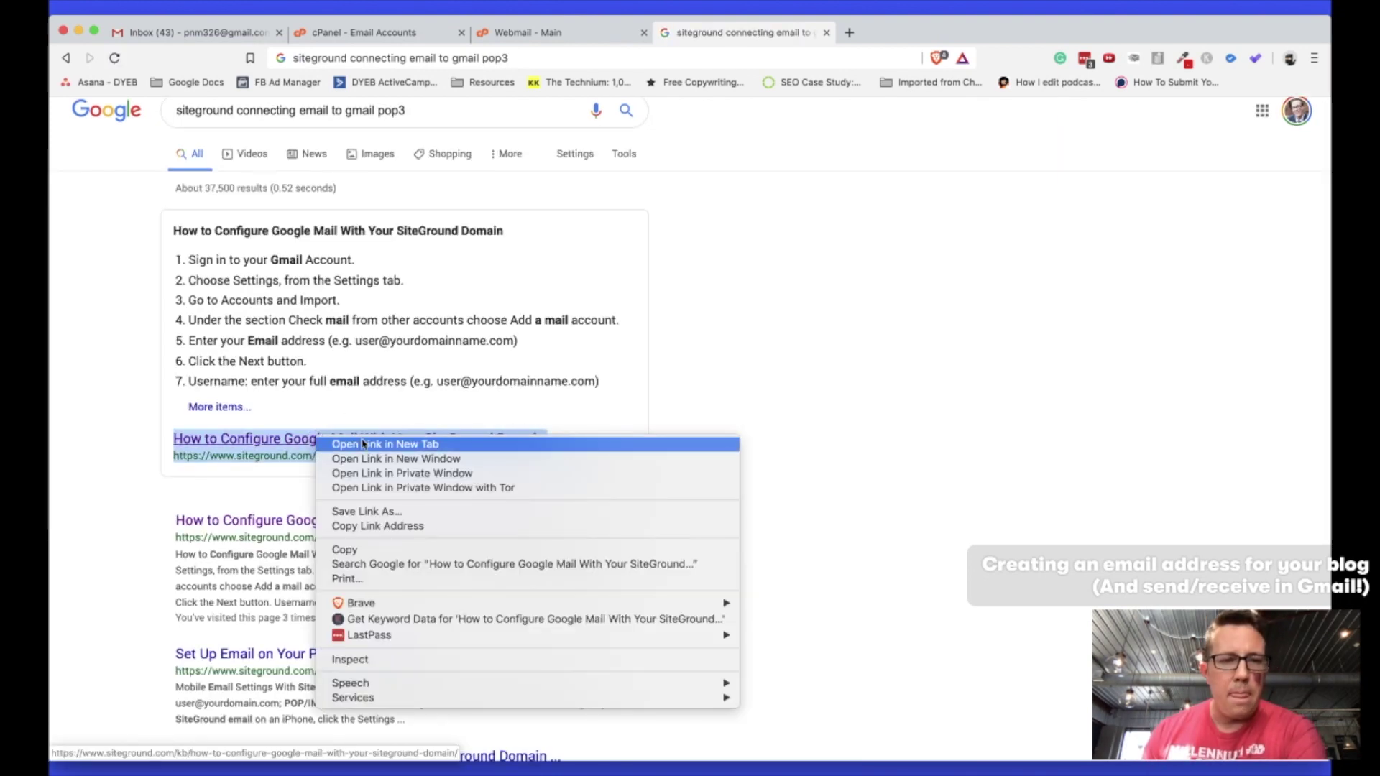
left_click(337, 441)
left_click(889, 36)
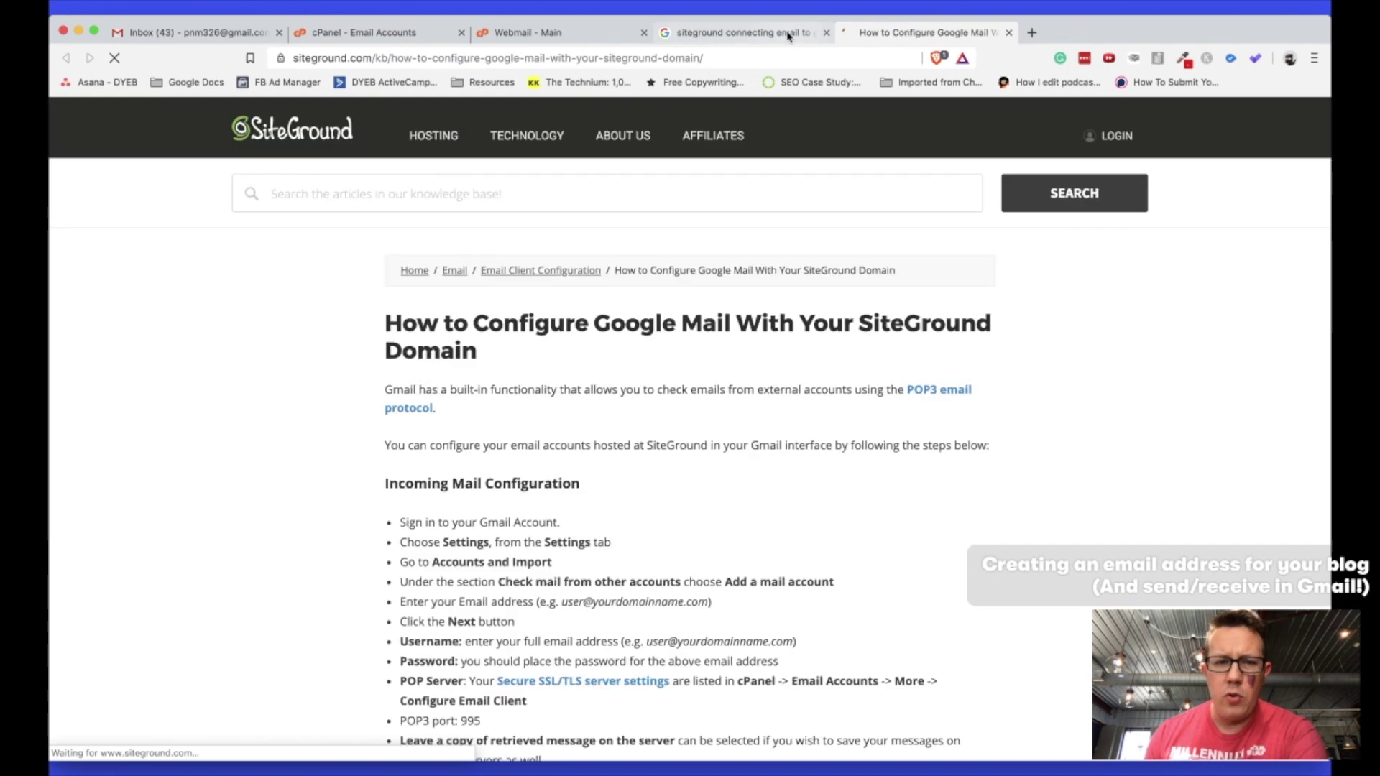
scroll(593, 494, "down", 5)
scroll(594, 493, "down", 1)
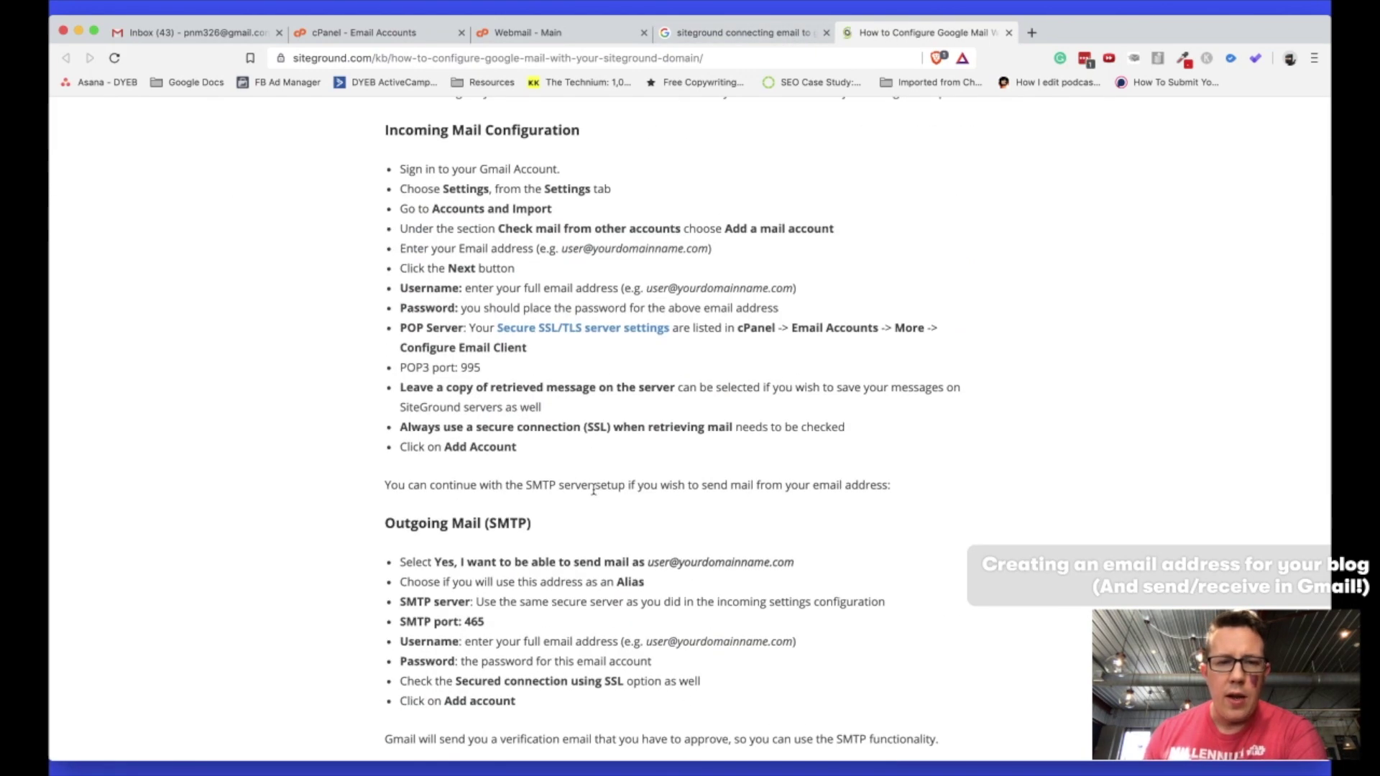
scroll(593, 489, "up", 5)
scroll(594, 489, "down", 4)
scroll(594, 492, "down", 6)
scroll(594, 486, "up", 10)
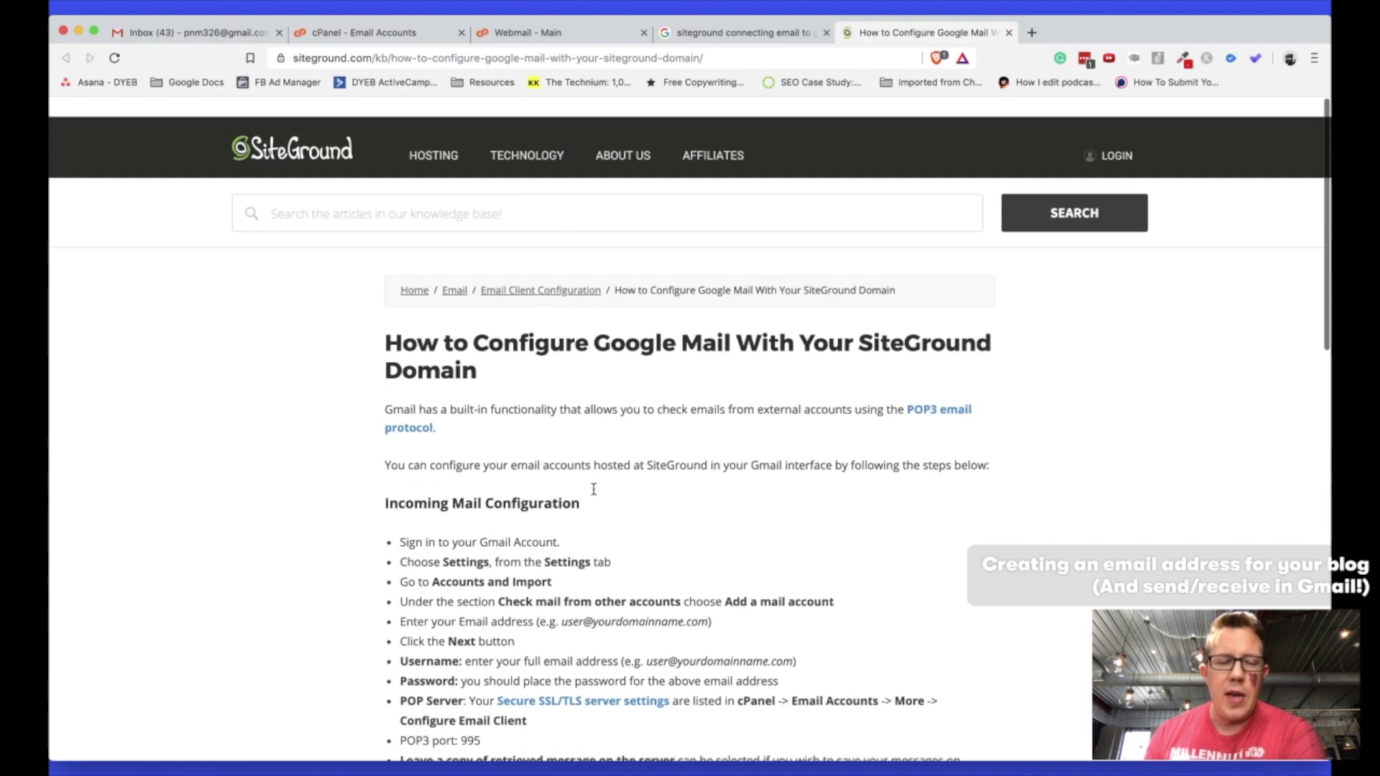
left_click(762, 32)
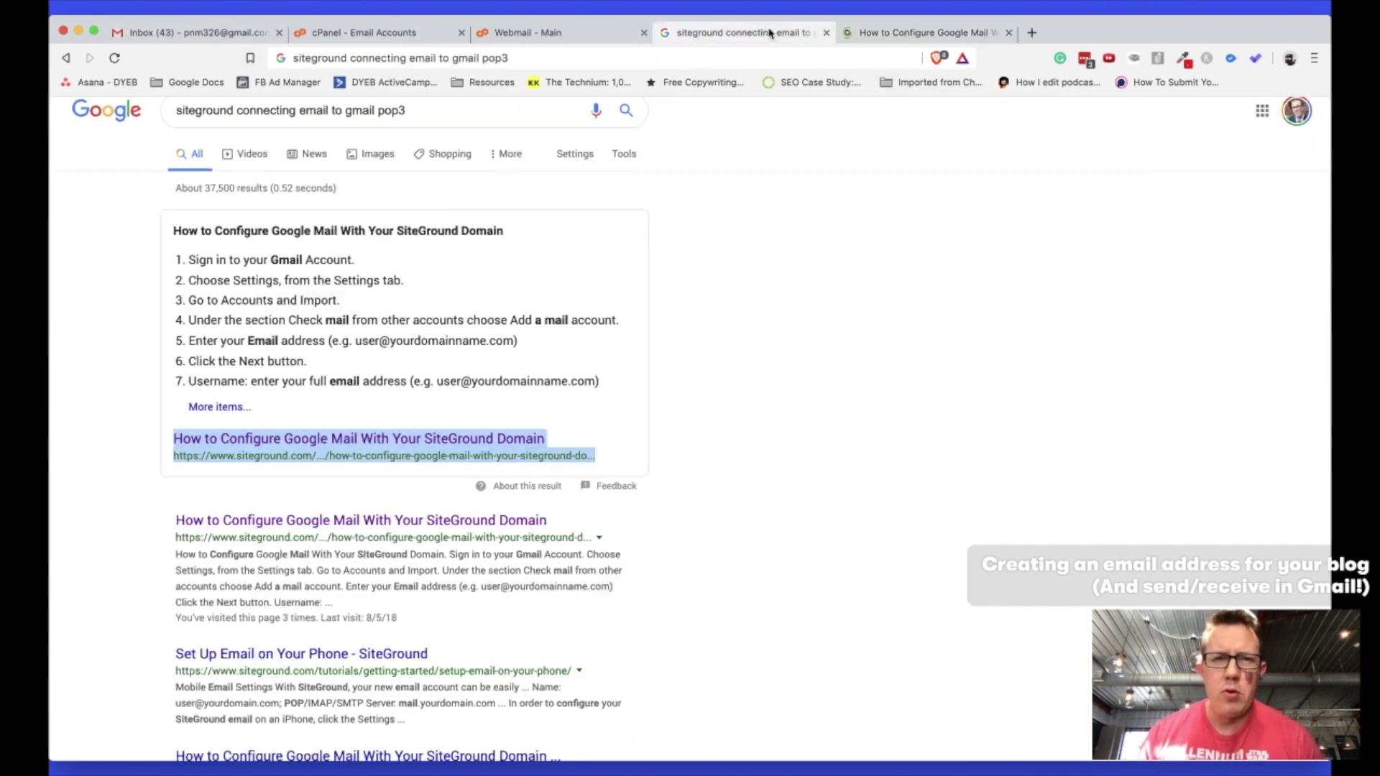
left_click(531, 30)
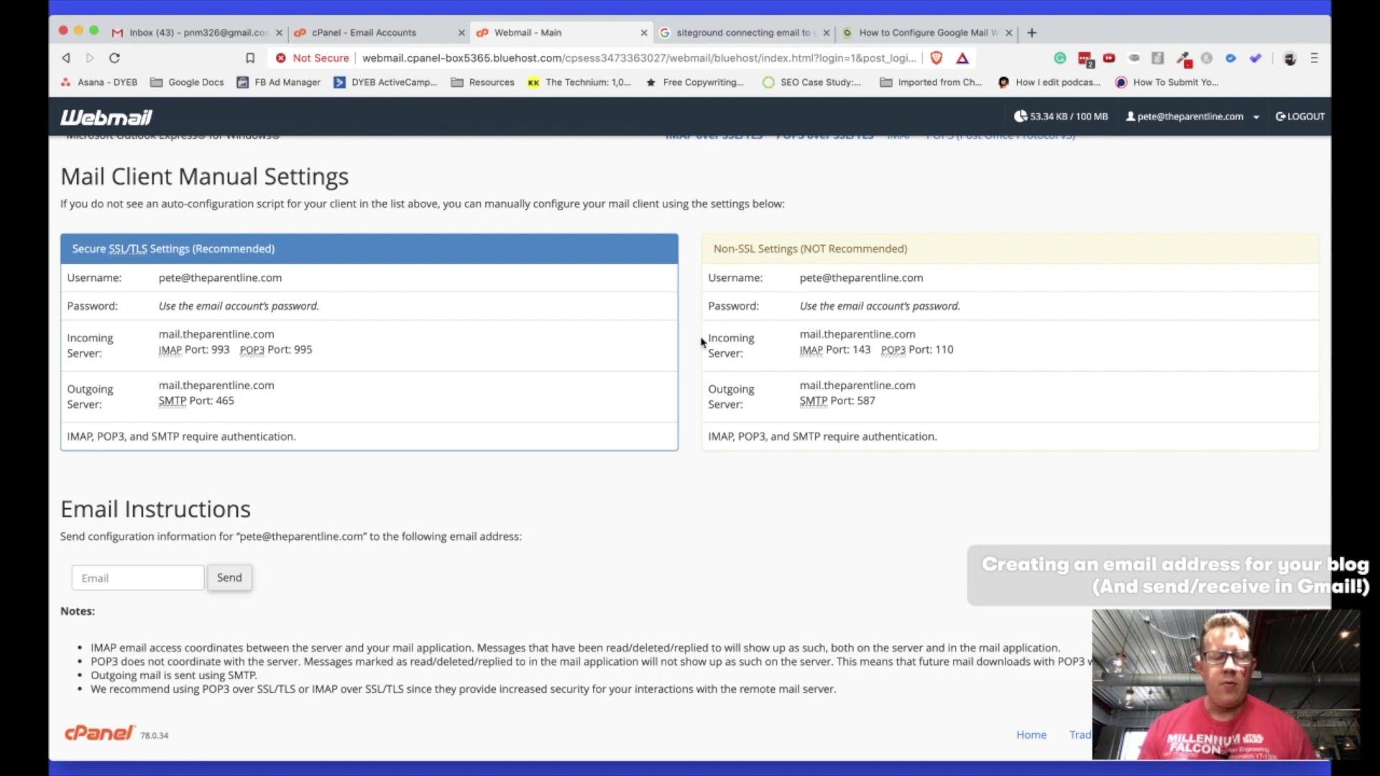
Open Gmail's full settings from the gear menu and go to Accounts and Import.
key("super+1")
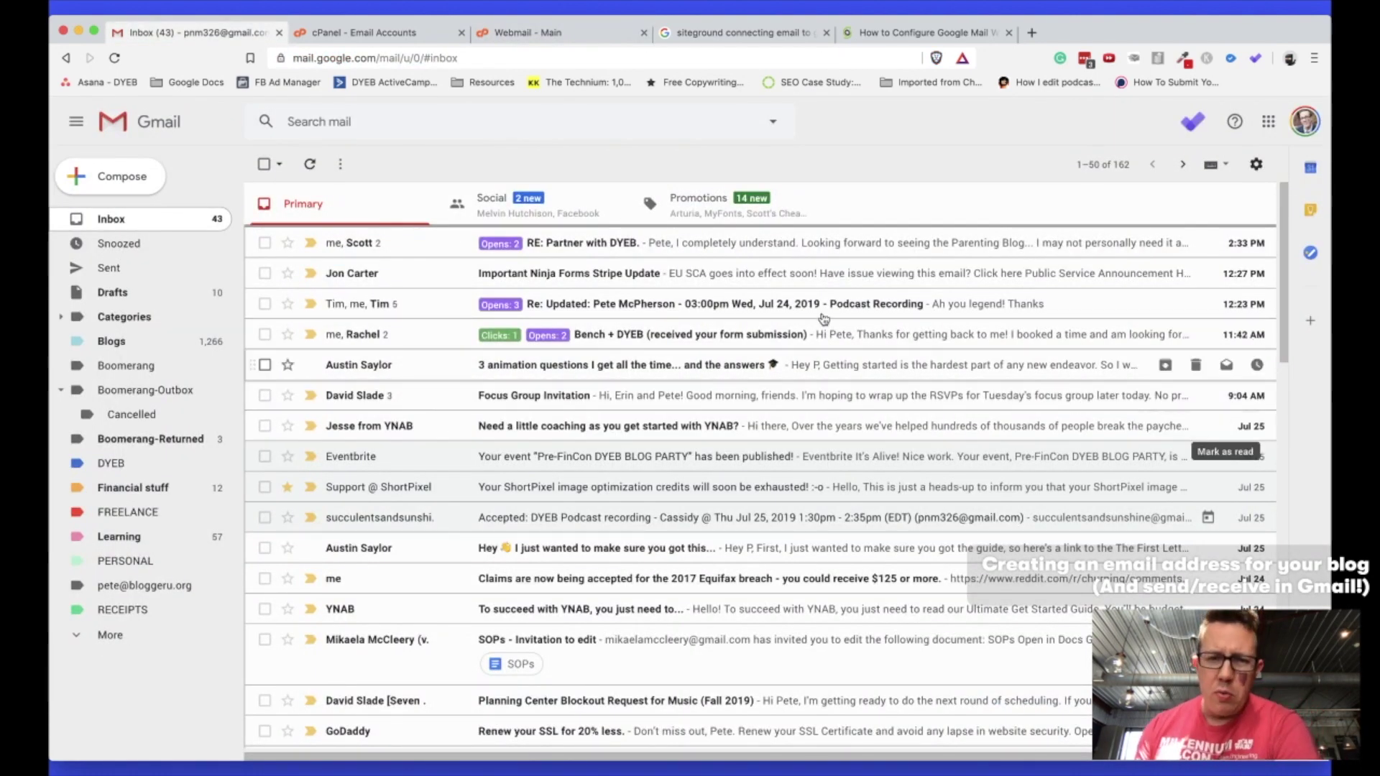
left_click(1256, 164)
left_click(1168, 258)
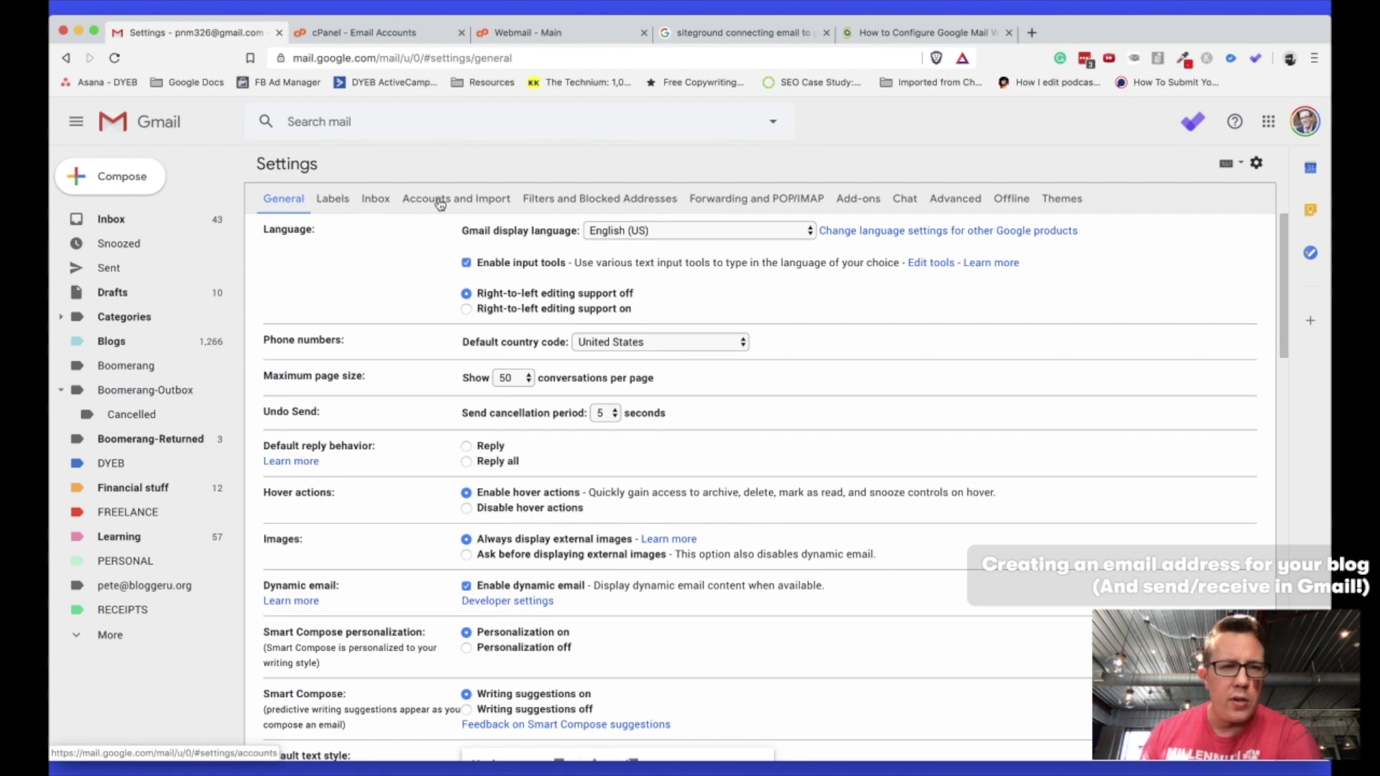
left_click(466, 198)
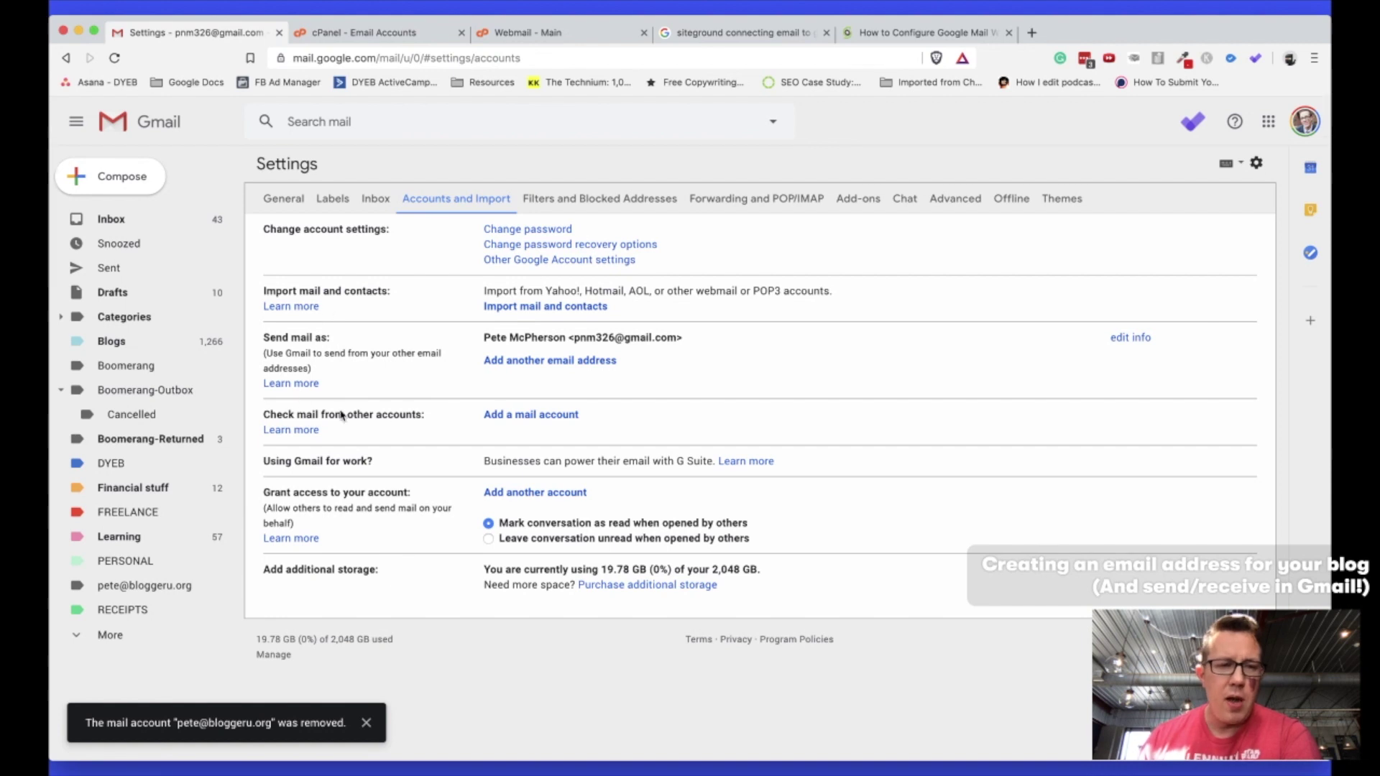
Start adding a mail account in Gmail and enlarge the add-account window.
left_click(512, 415)
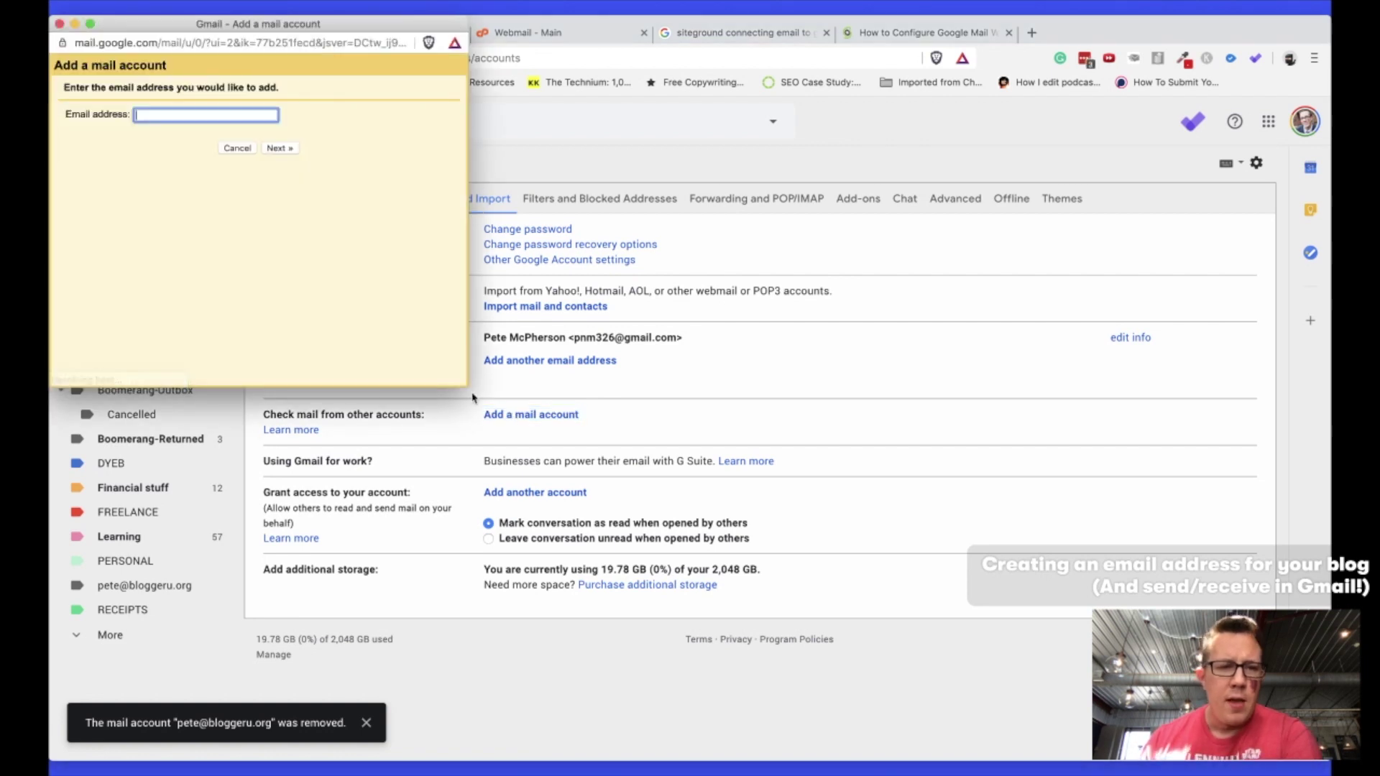
left_click_drag(465, 387, 692, 542)
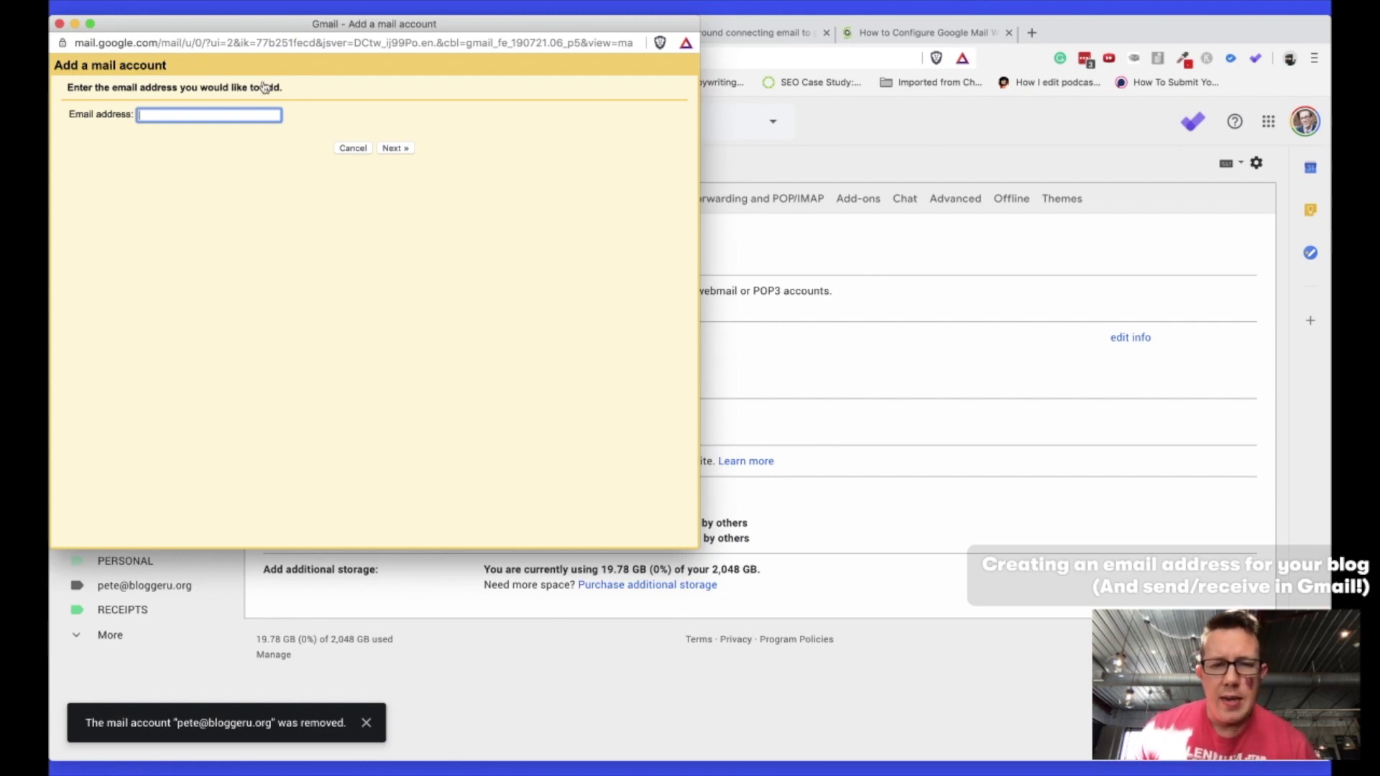
key("super+w")
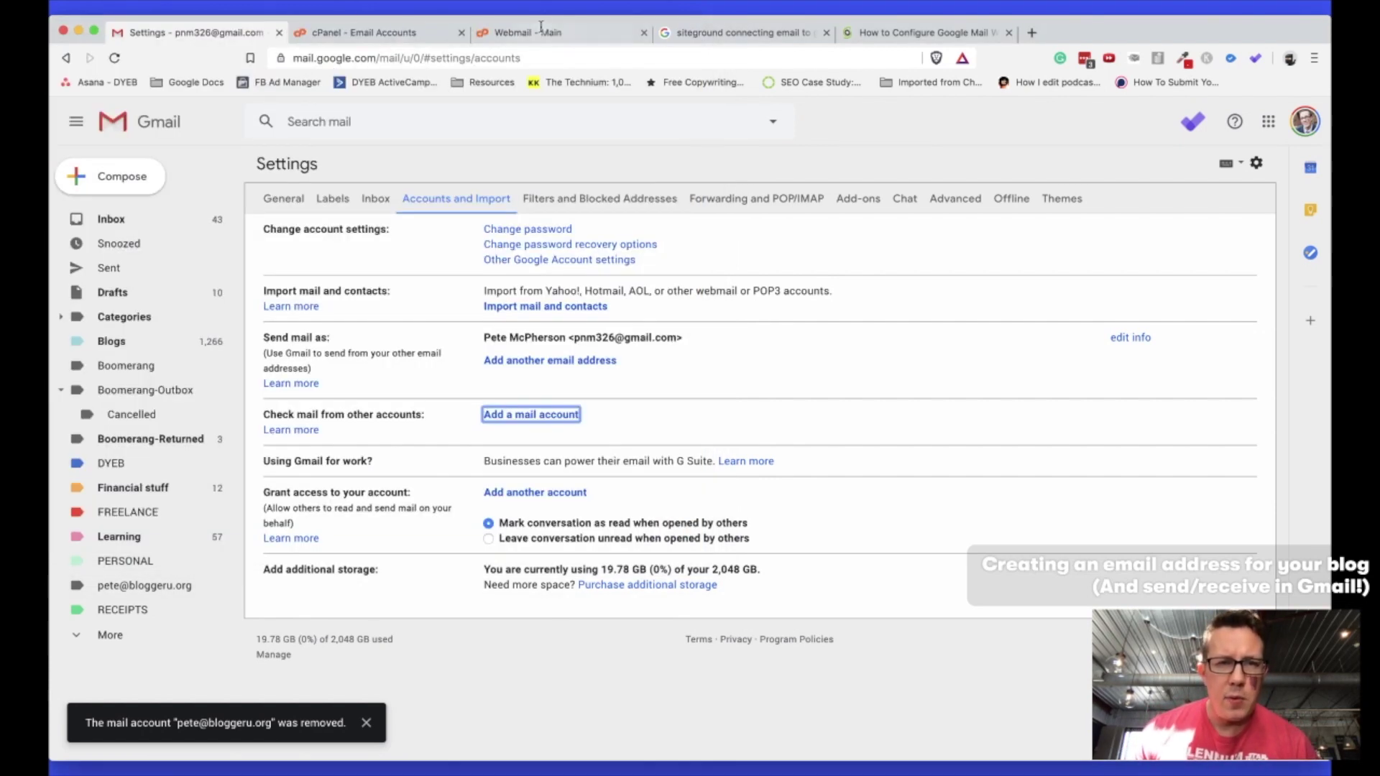
left_click(541, 28)
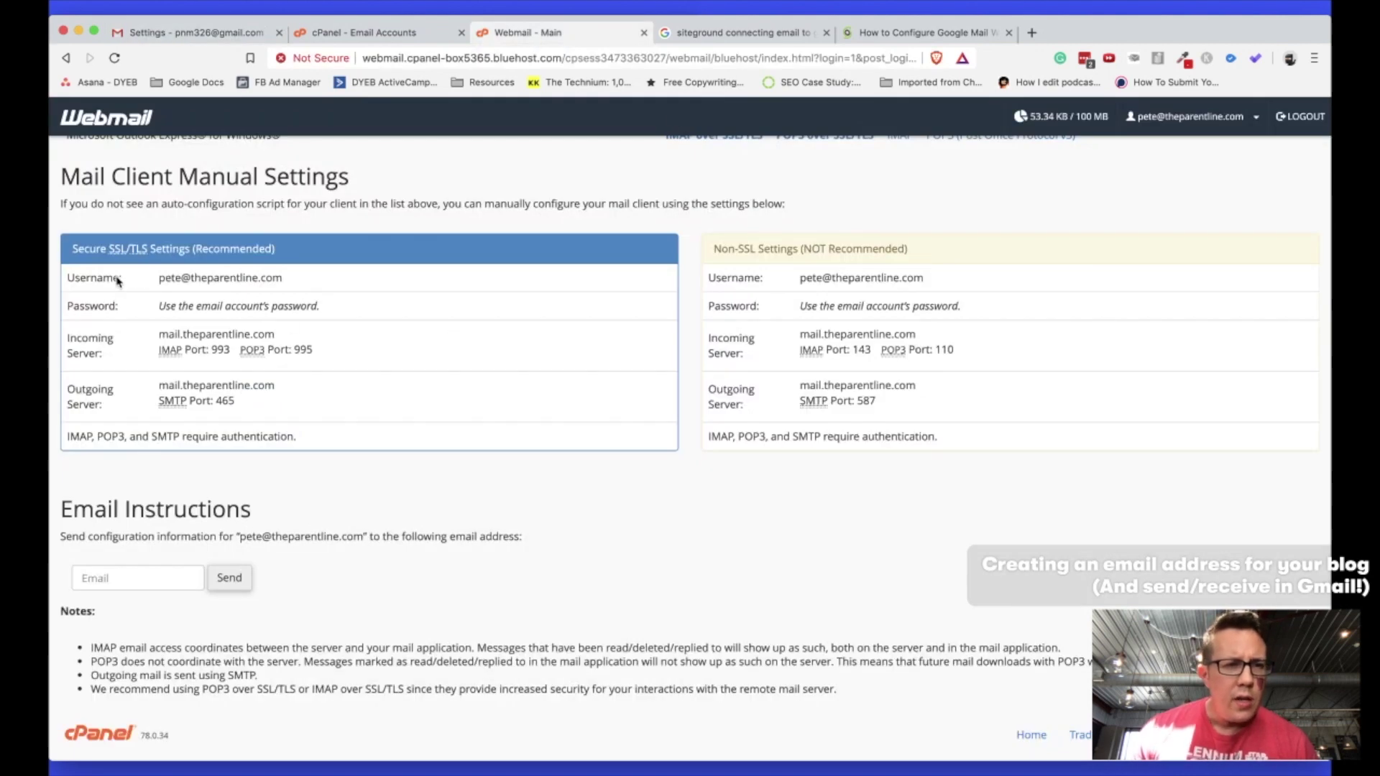
Copy the new blog address from Webmail's settings into the email field and continue.
double_click(171, 281)
left_click_drag(285, 281, 278, 278)
key("super+c")
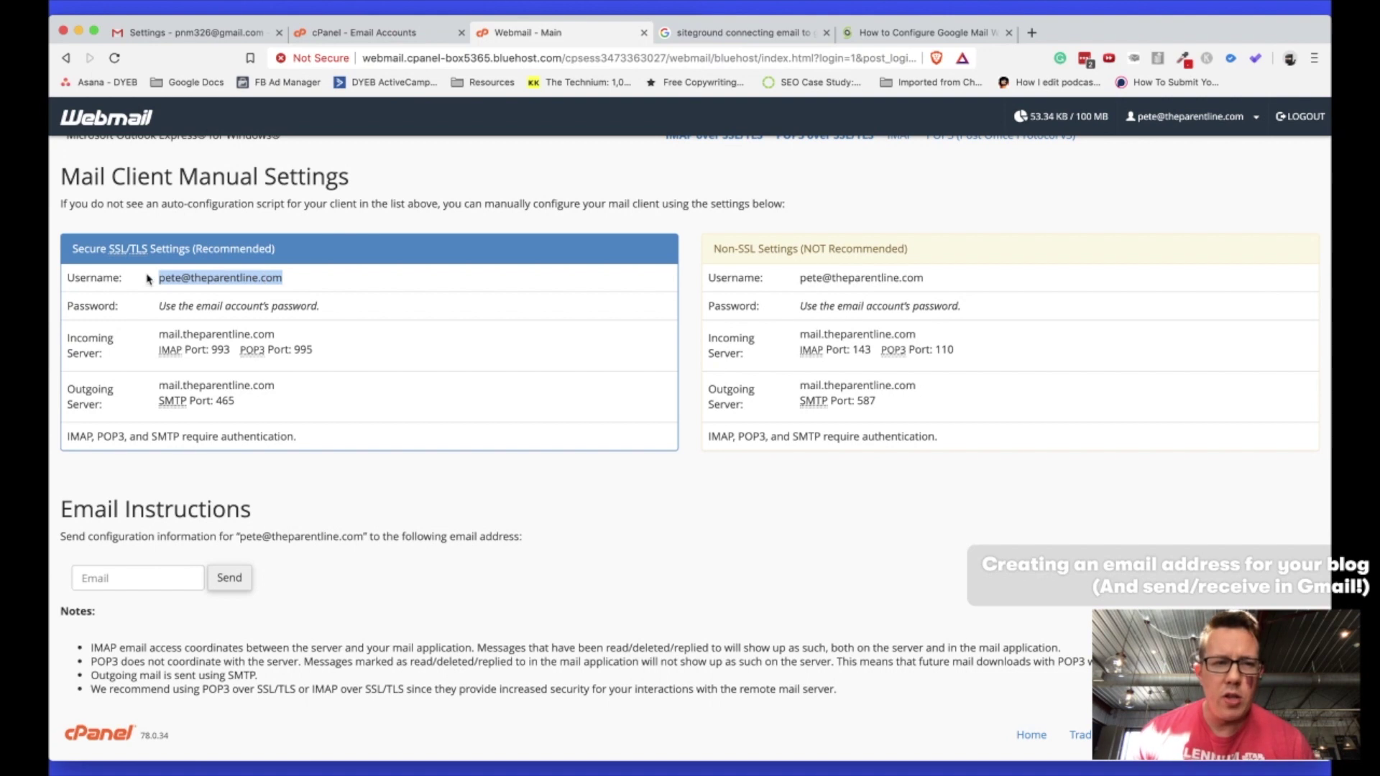
key("super+Tab")
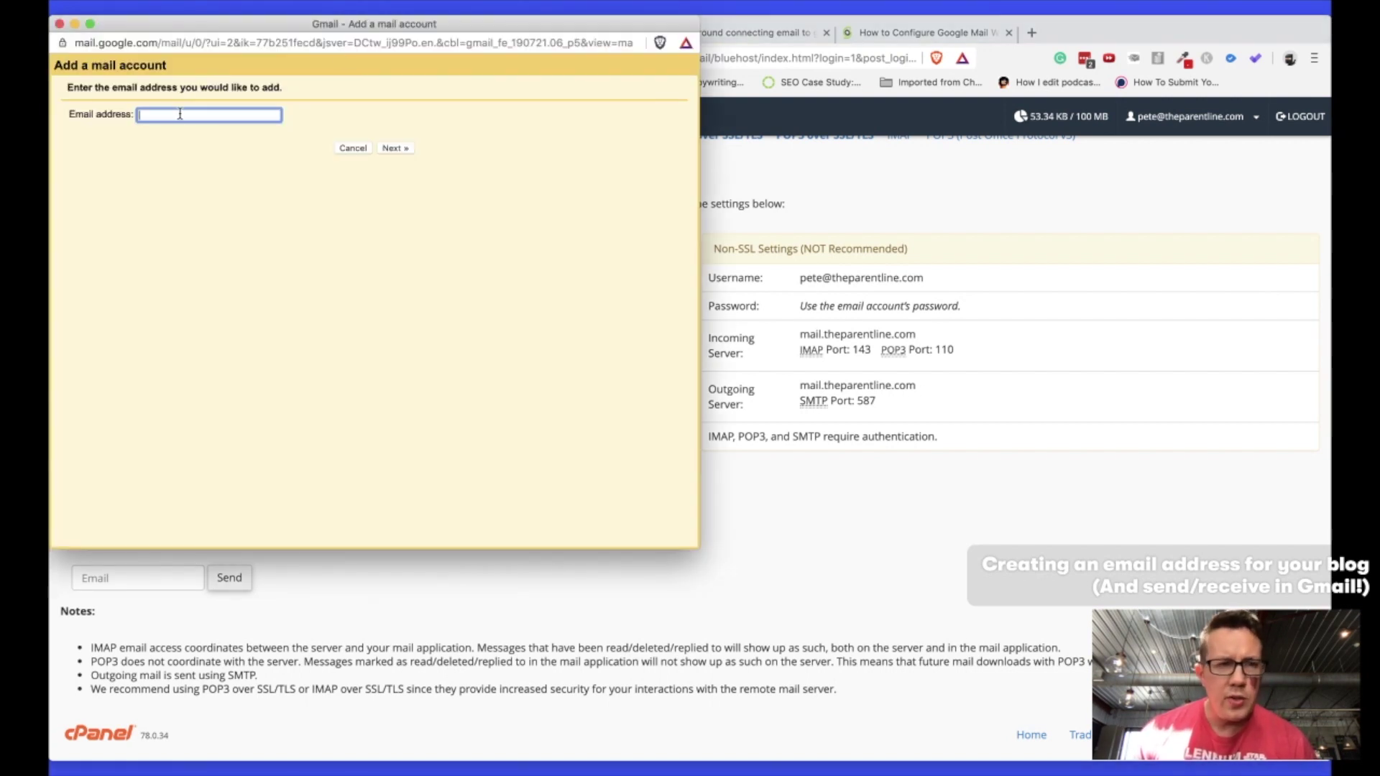
key("super+v")
left_click(390, 149)
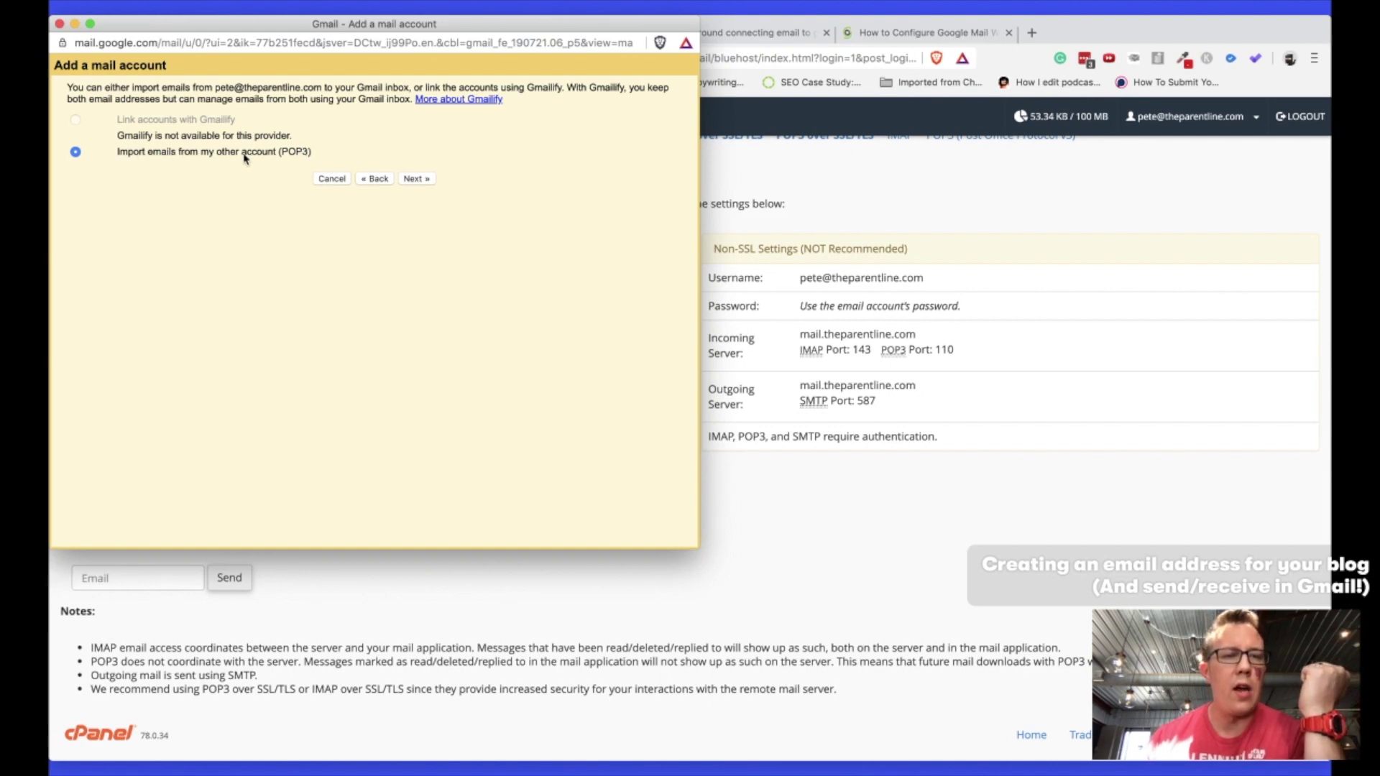
Choose POP3 import and enter the full address as username plus the account password.
left_click(411, 178)
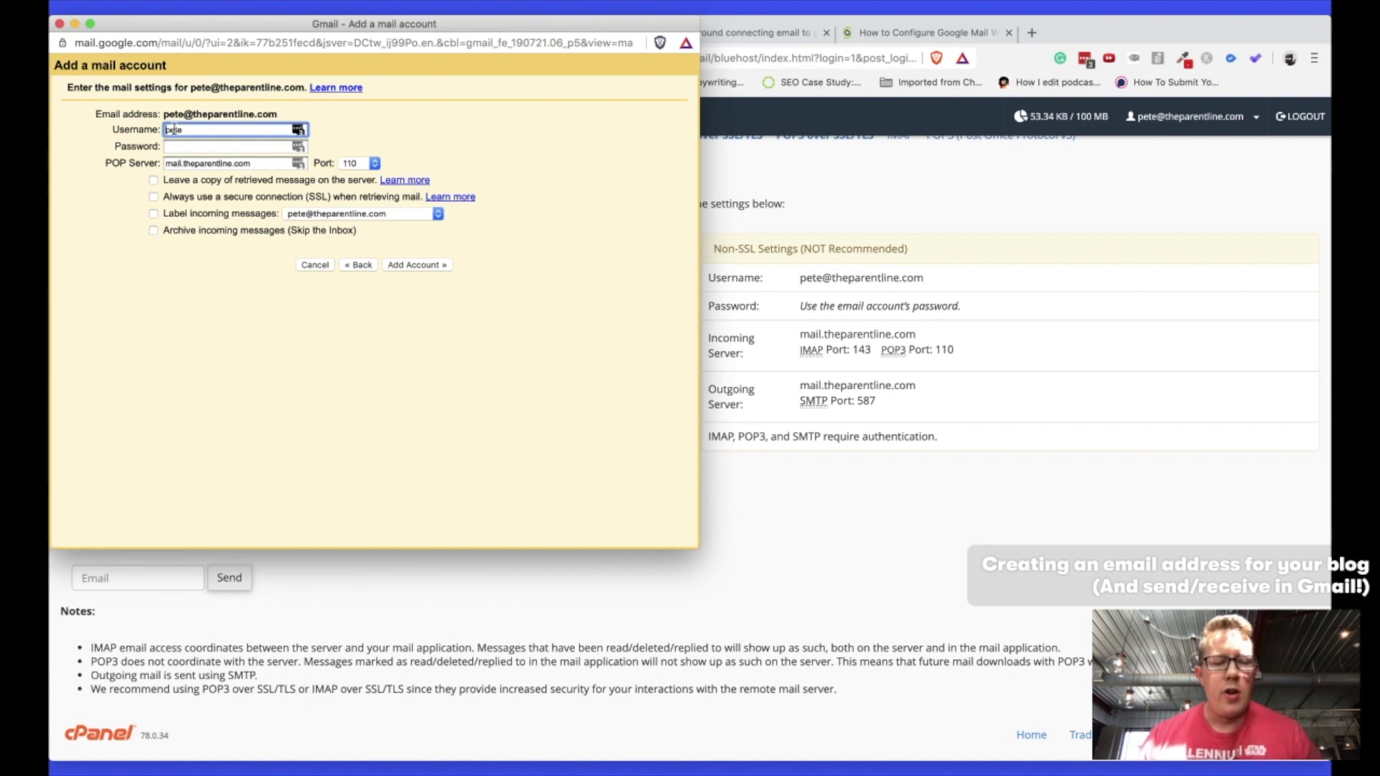
key("super+grave")
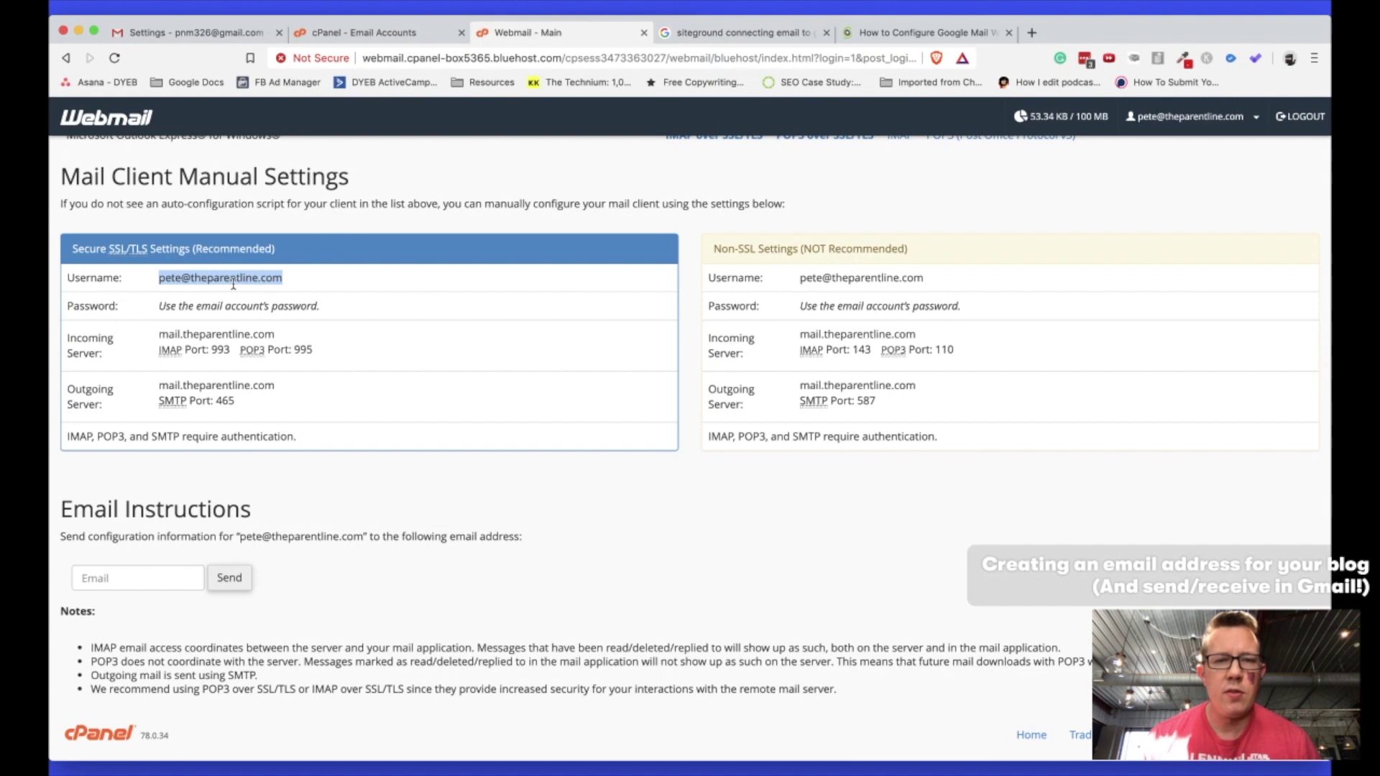
key("super+grave")
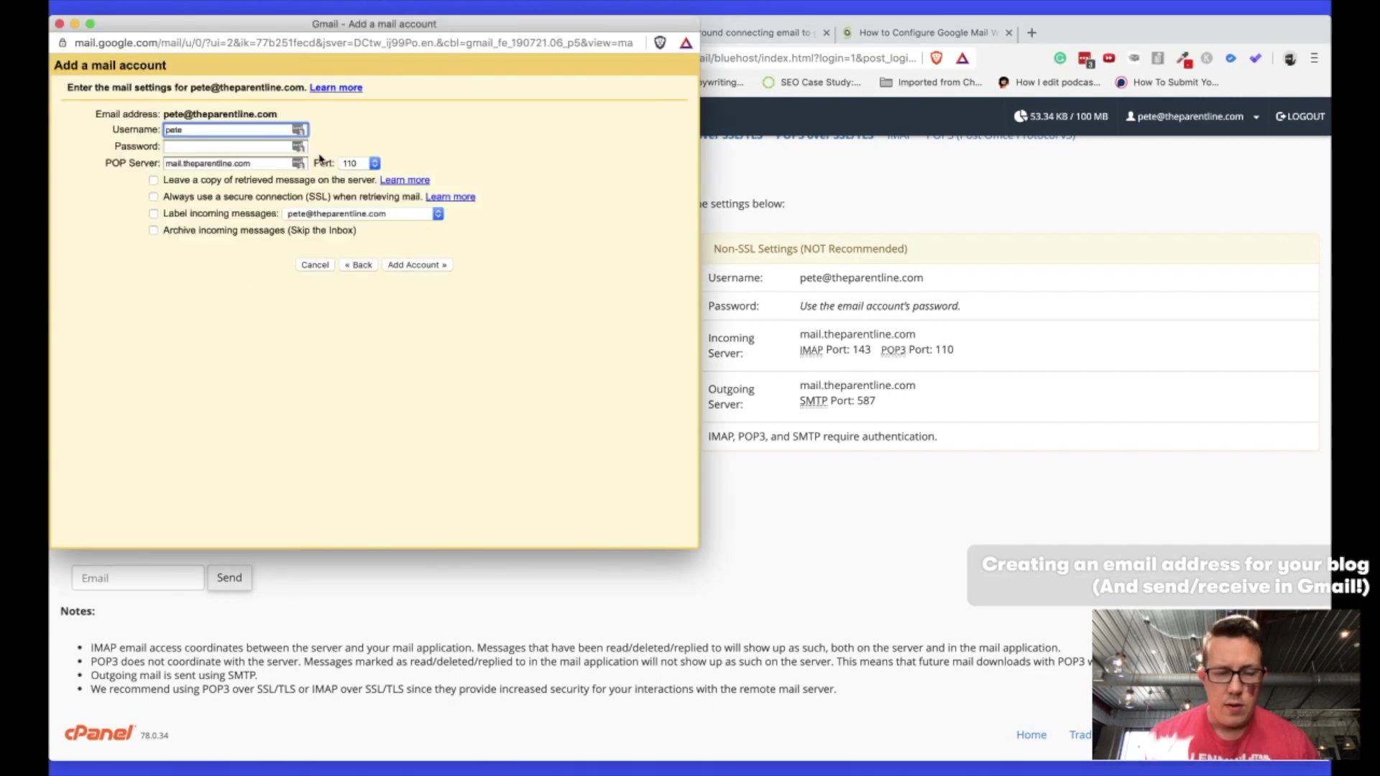
key("super+a")
key("super+v")
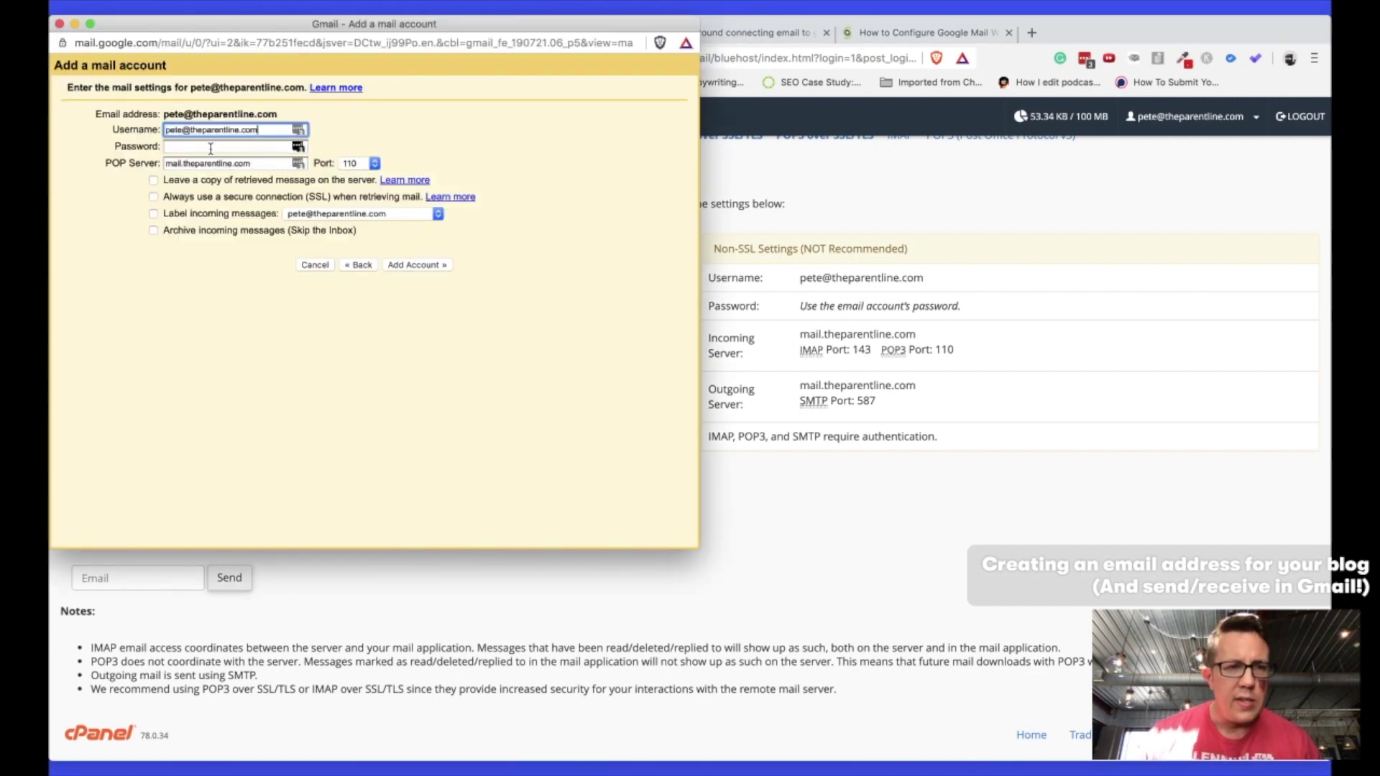
left_click(205, 148)
key("super+grave")
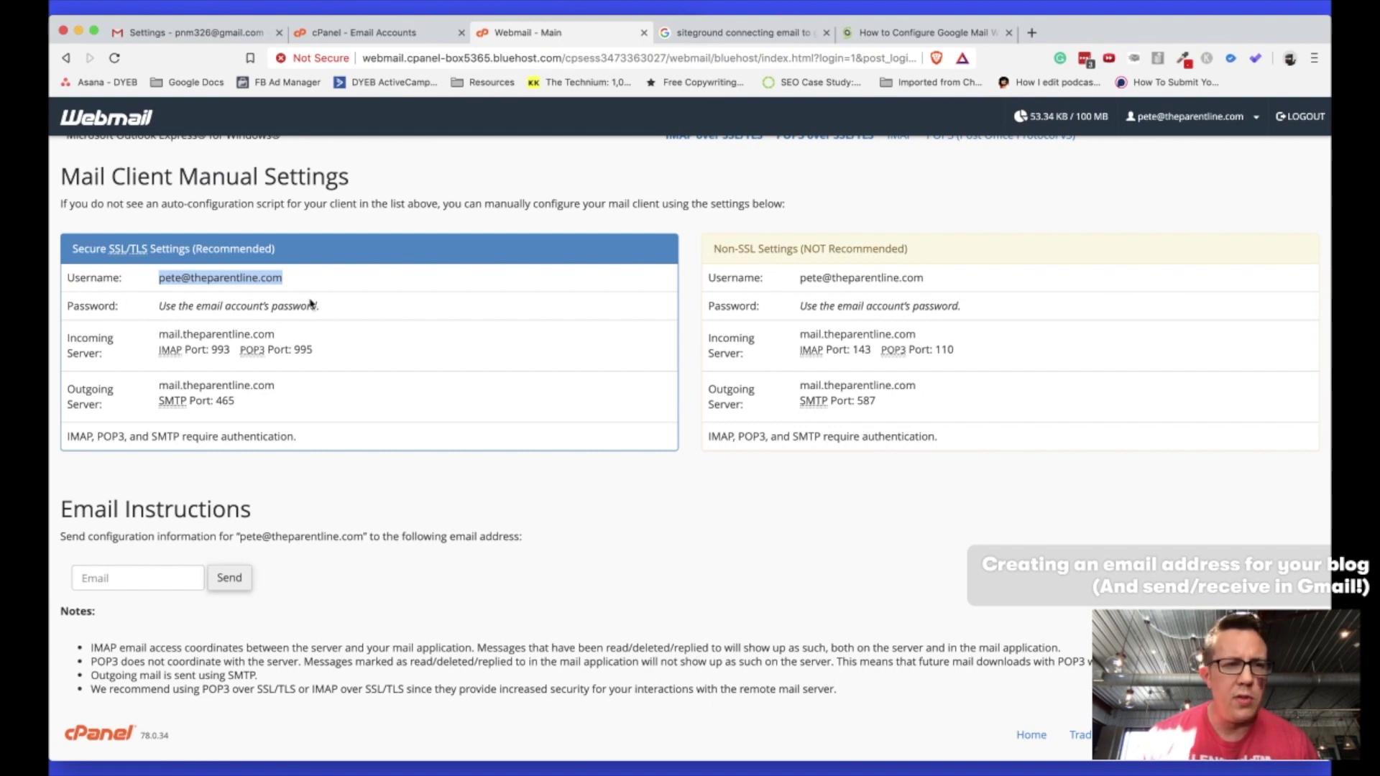
key("super+grave")
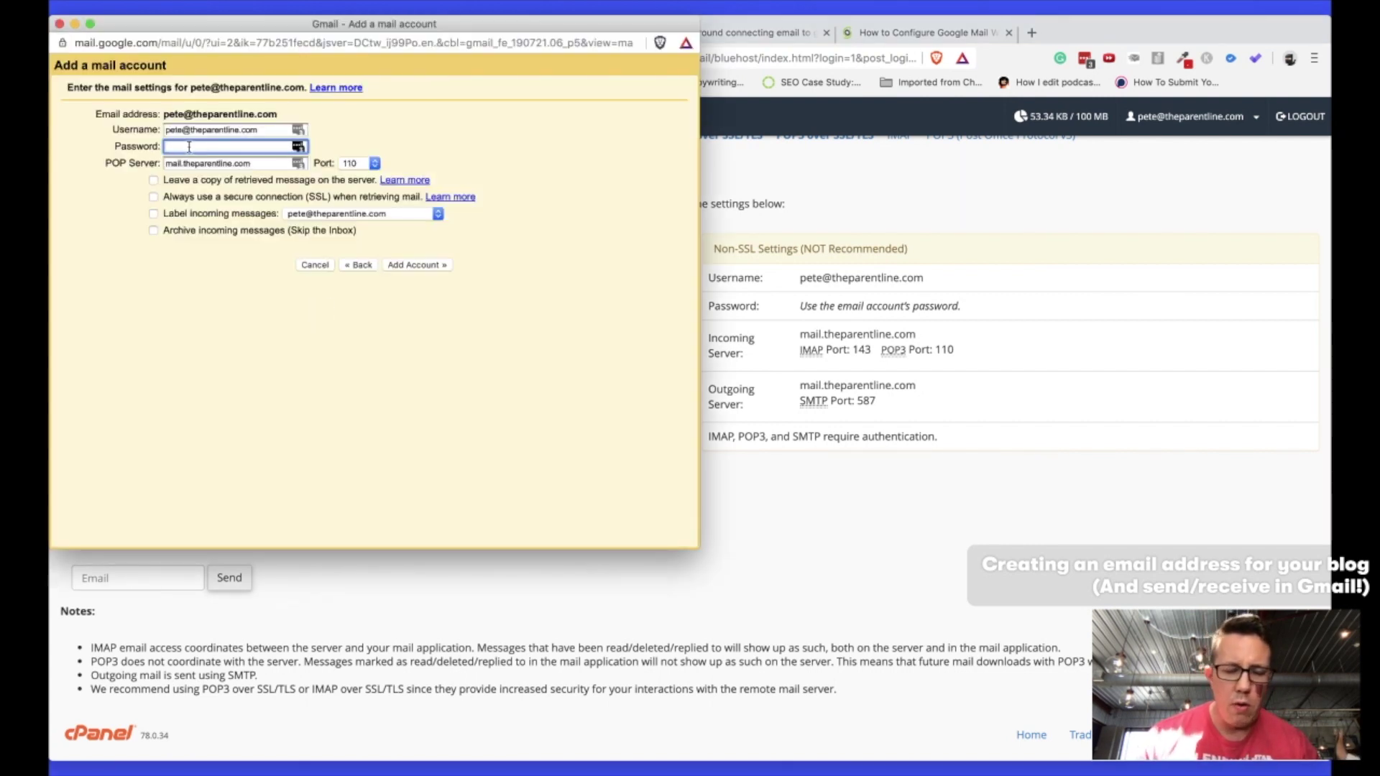
type("•••")
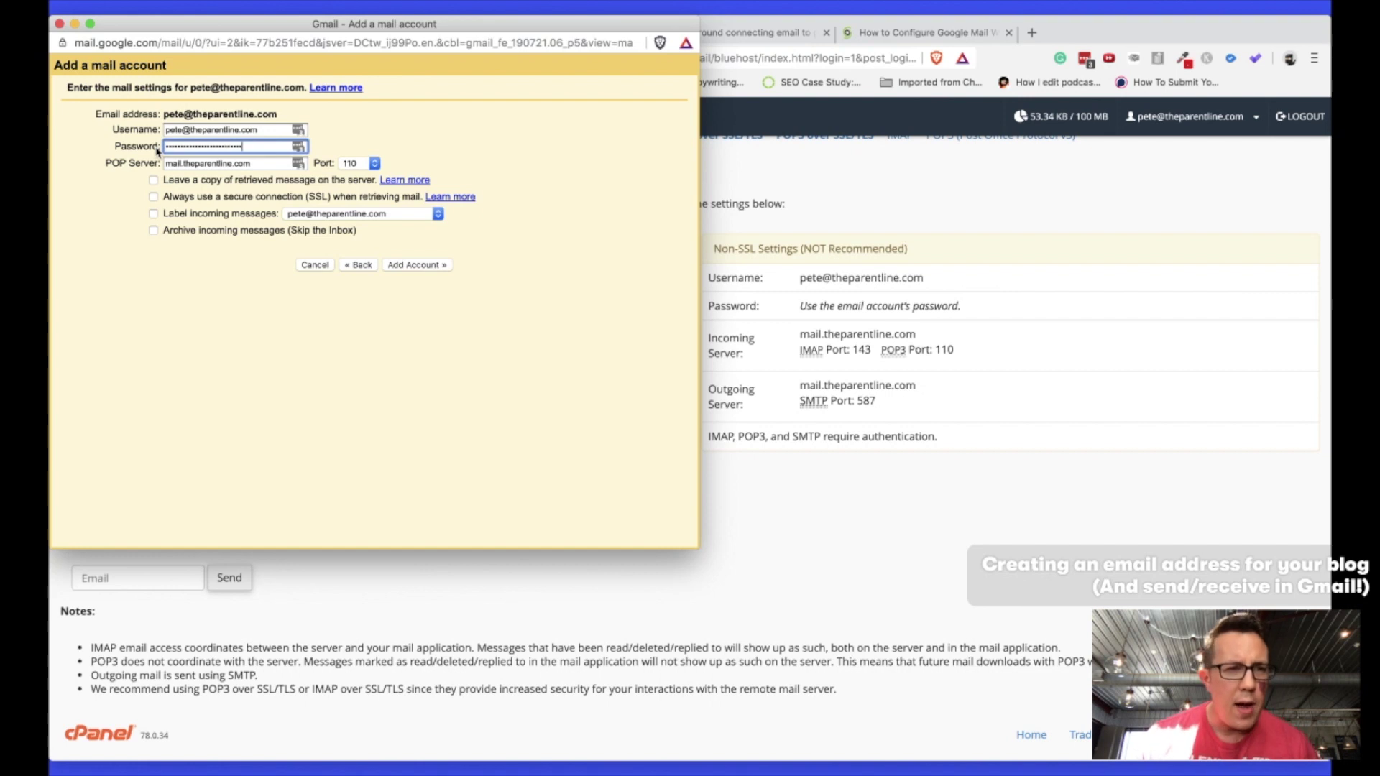
key("super+grave")
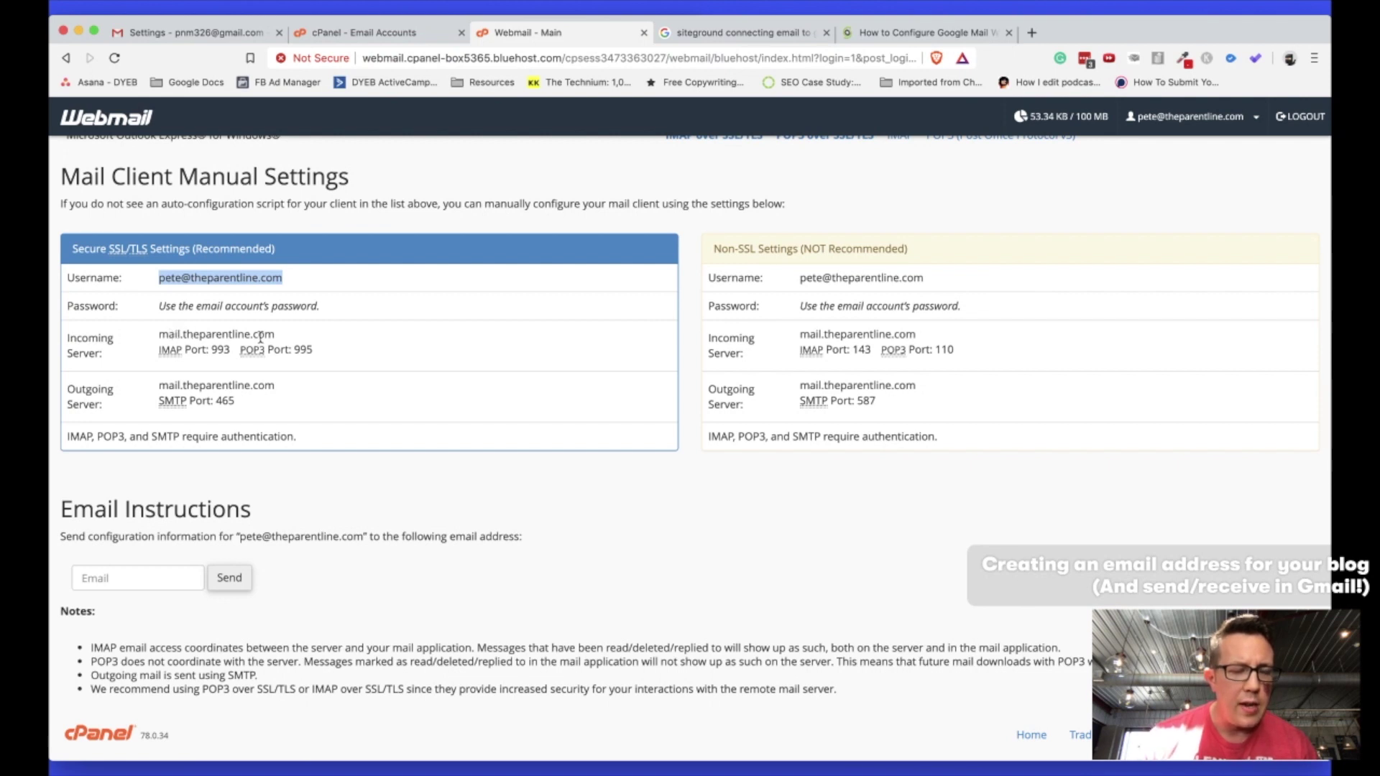
key("super+grave")
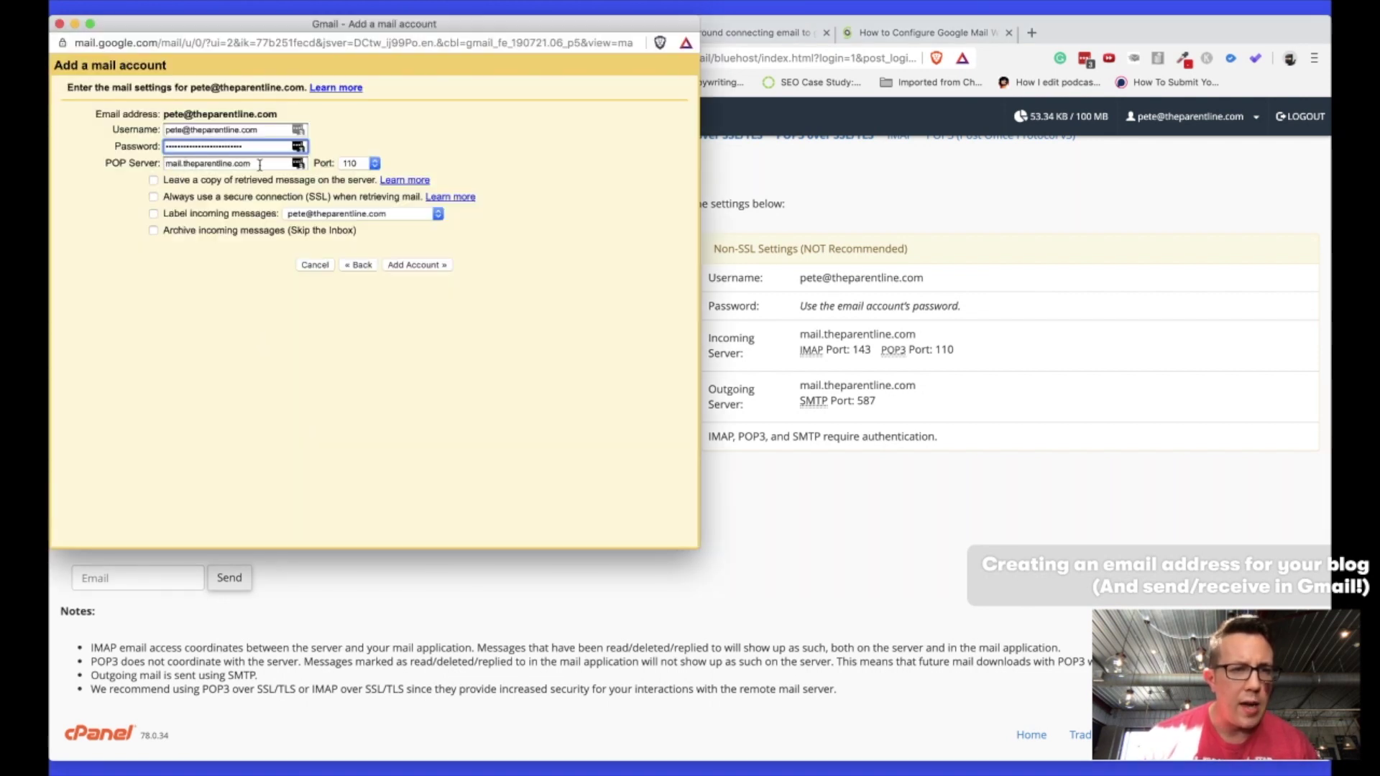
key("super+grave")
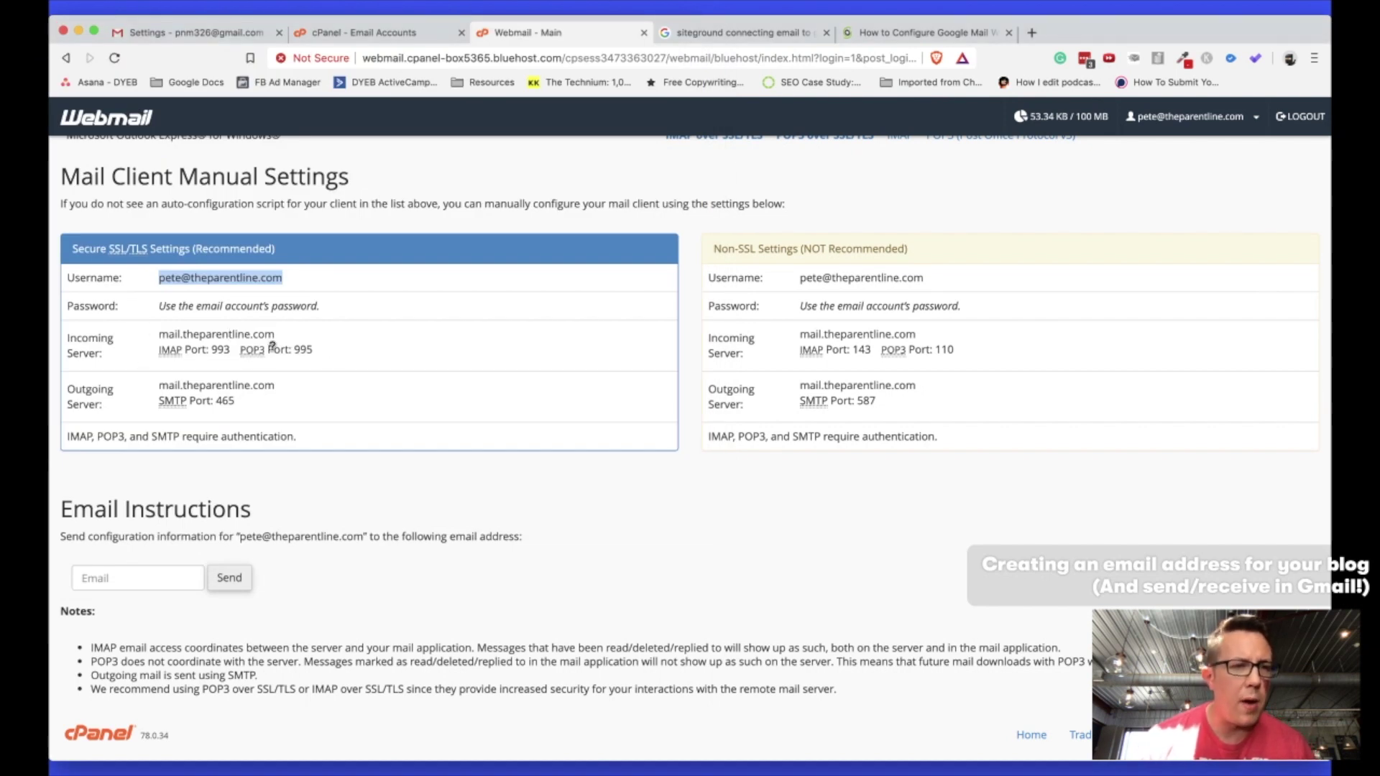
key("super+grave")
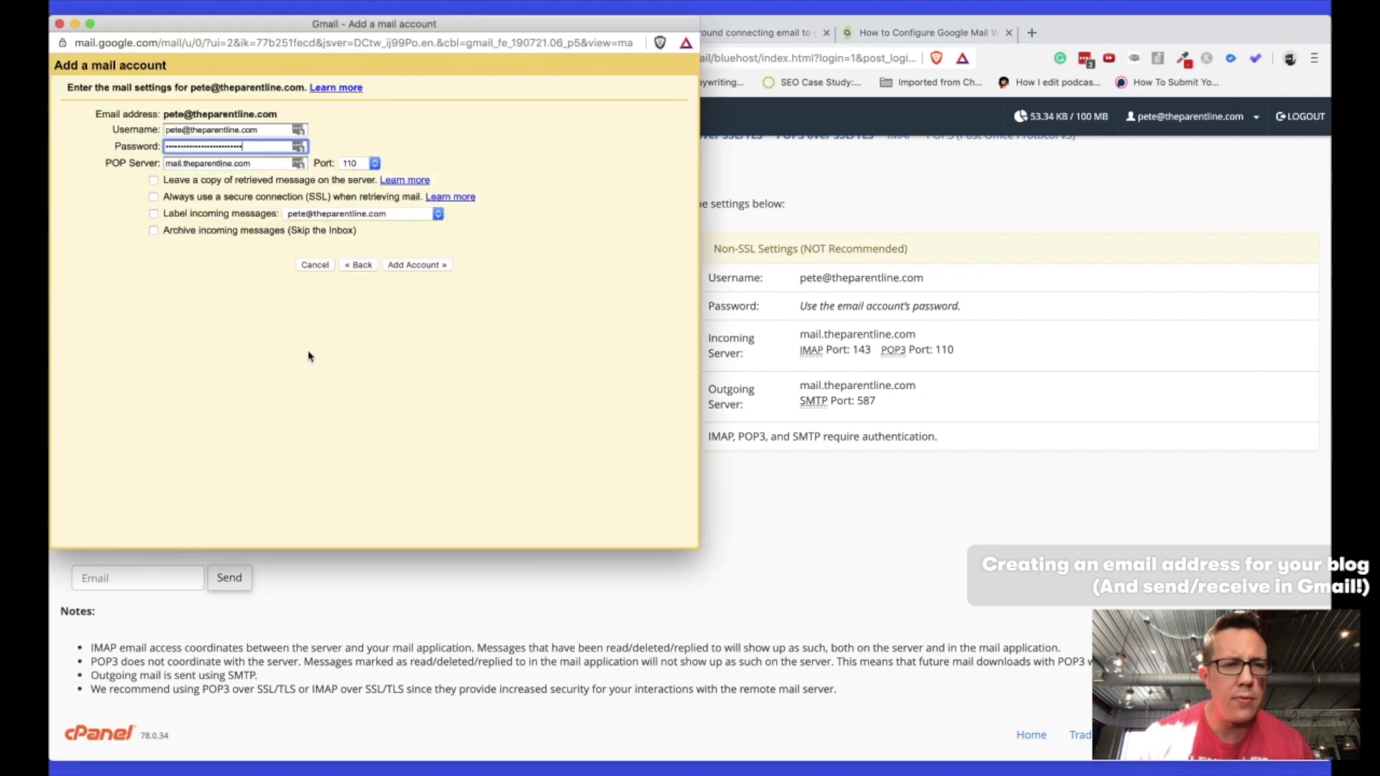
Set the POP port to 995, always use SSL, and label incoming messages.
left_click(365, 164)
left_click(361, 199)
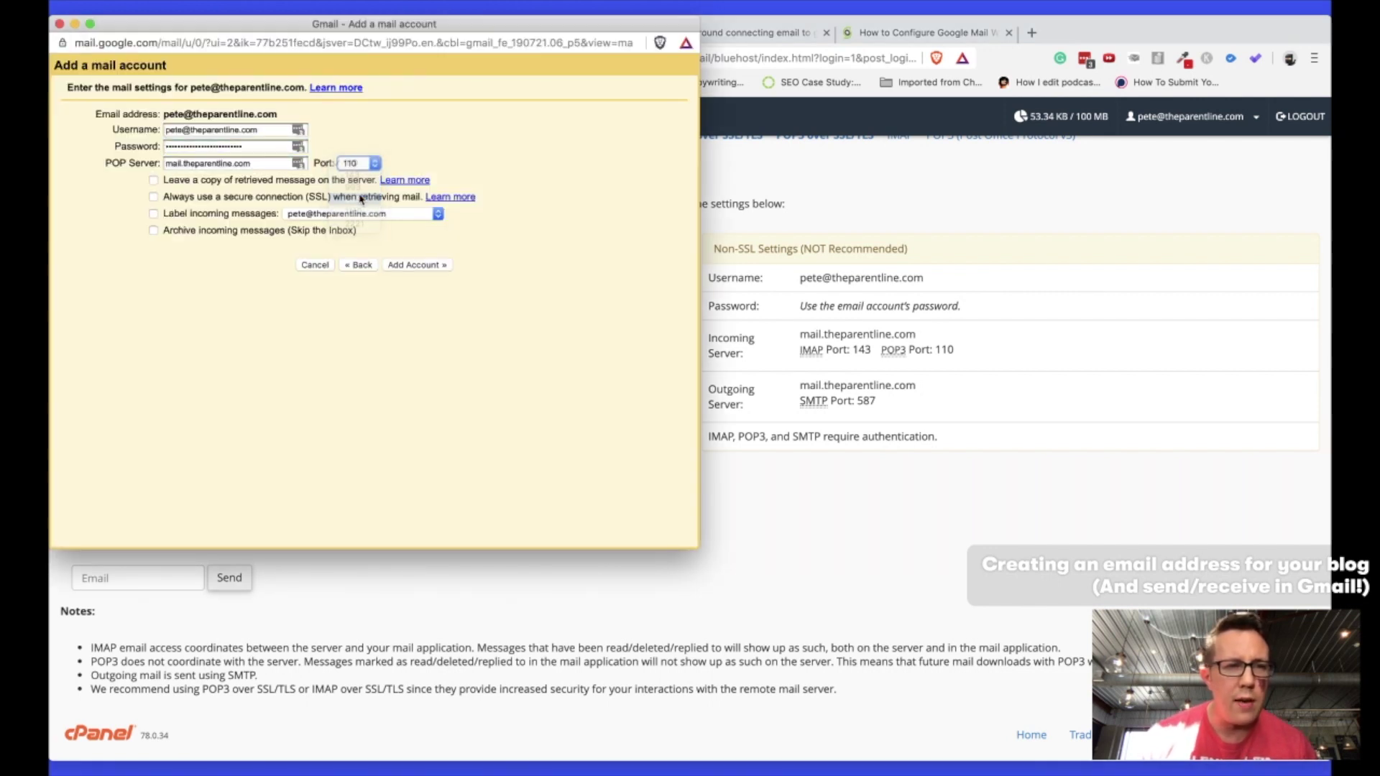
key("super+grave")
key("super+grave")
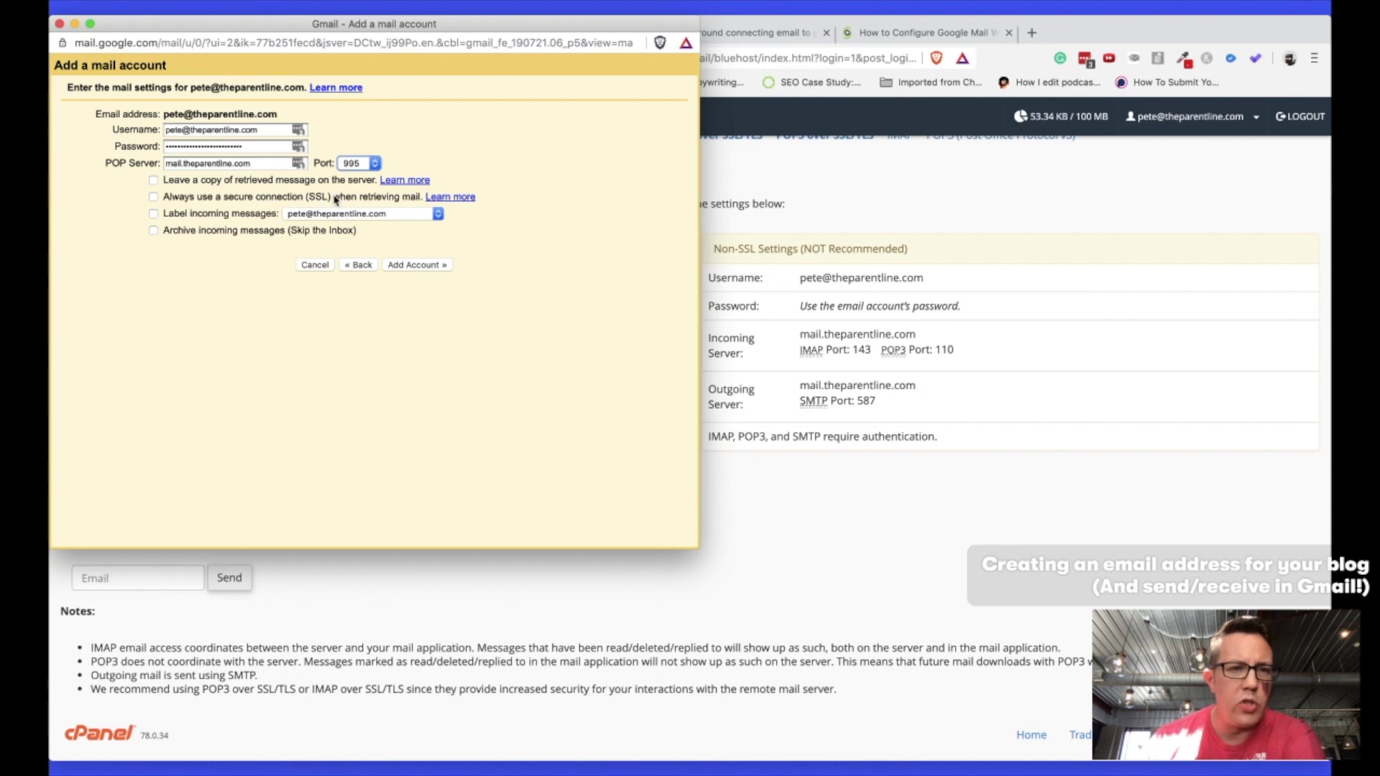
left_click(153, 197)
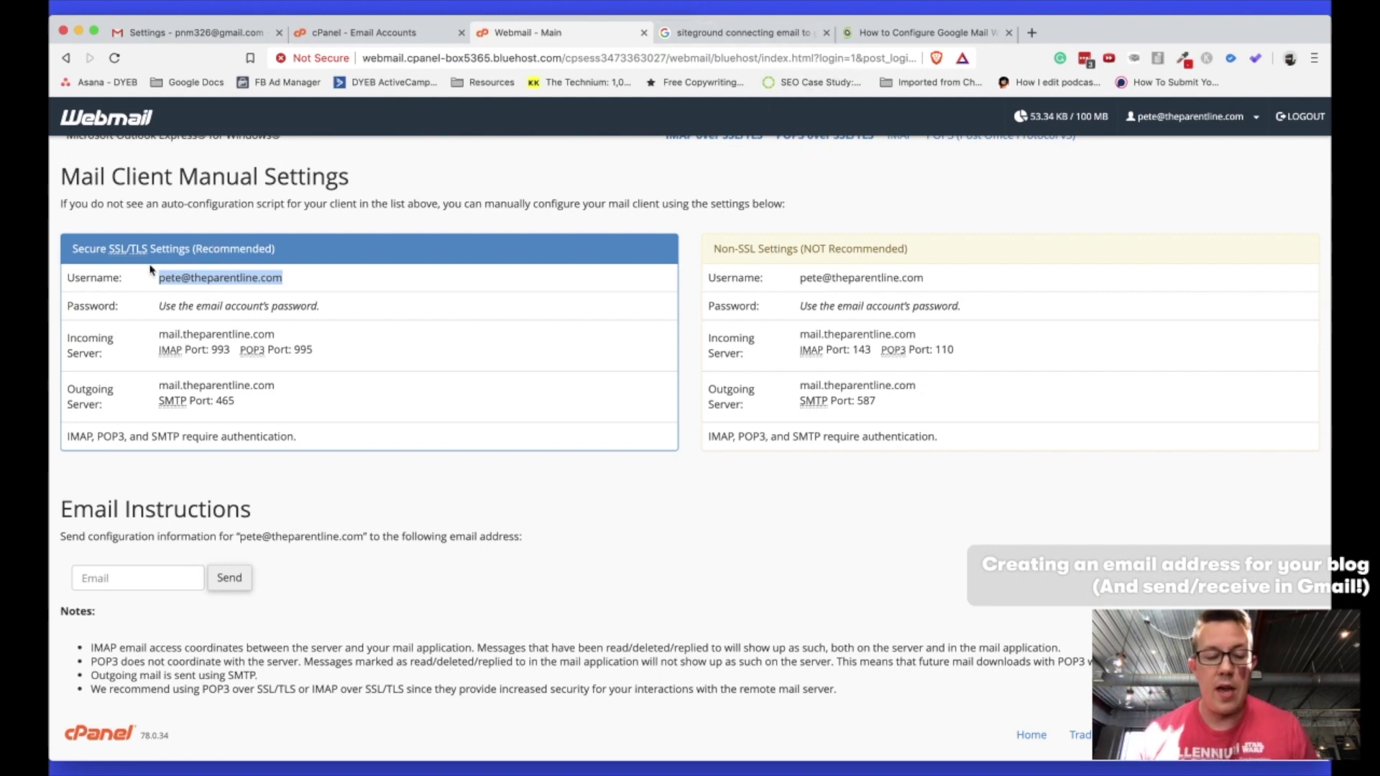
key("super+grave")
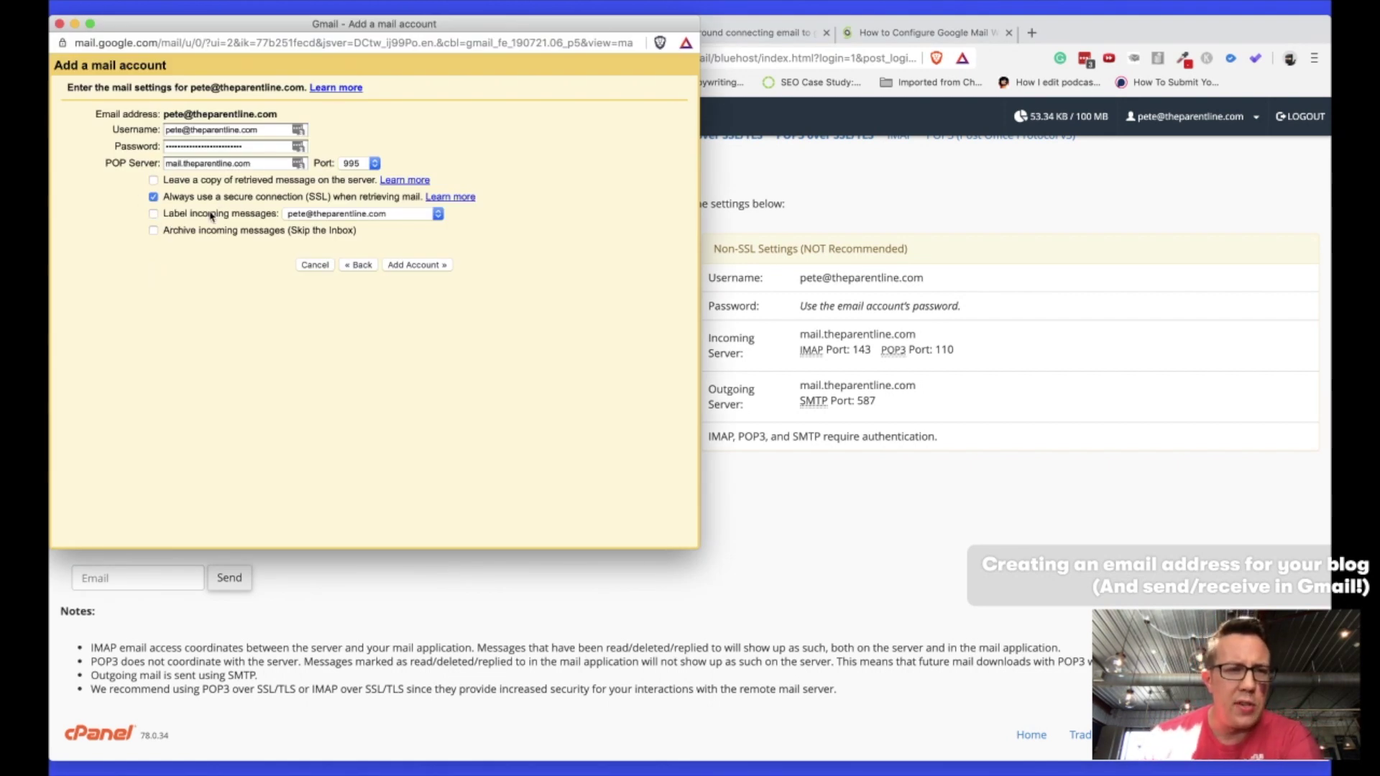
left_click(153, 214)
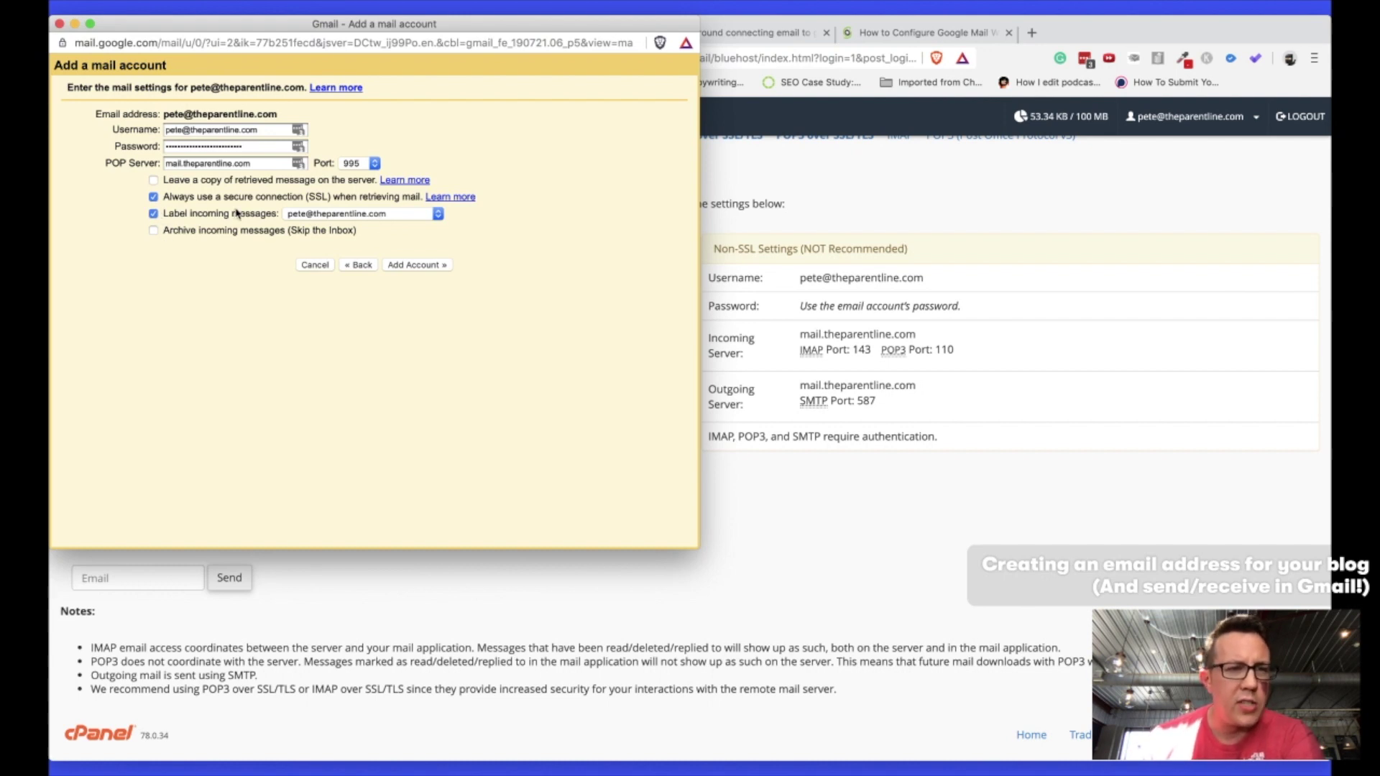
Submit the custom-domain mail account, decline the LastPass prompt, and bring up SiteGround's Gmail setup guide.
left_click(425, 268)
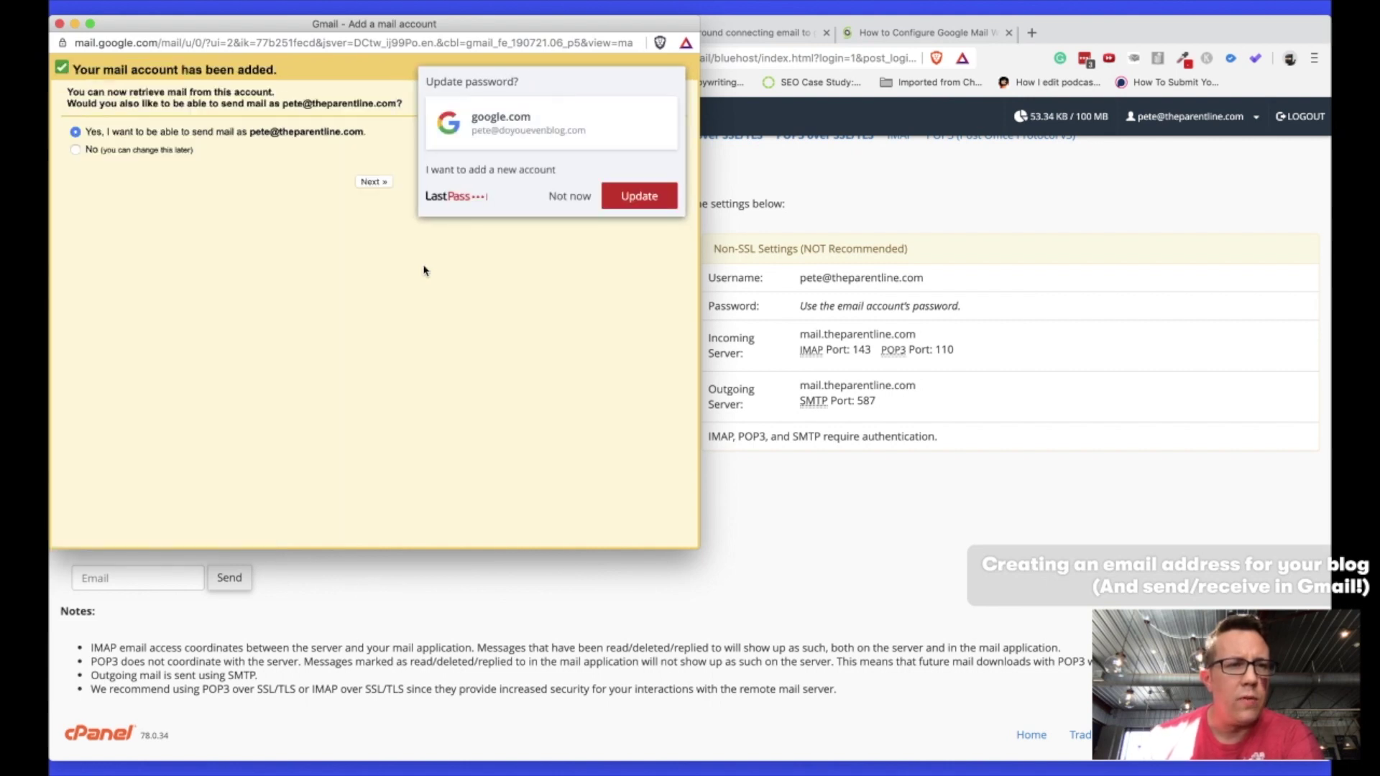
left_click(568, 197)
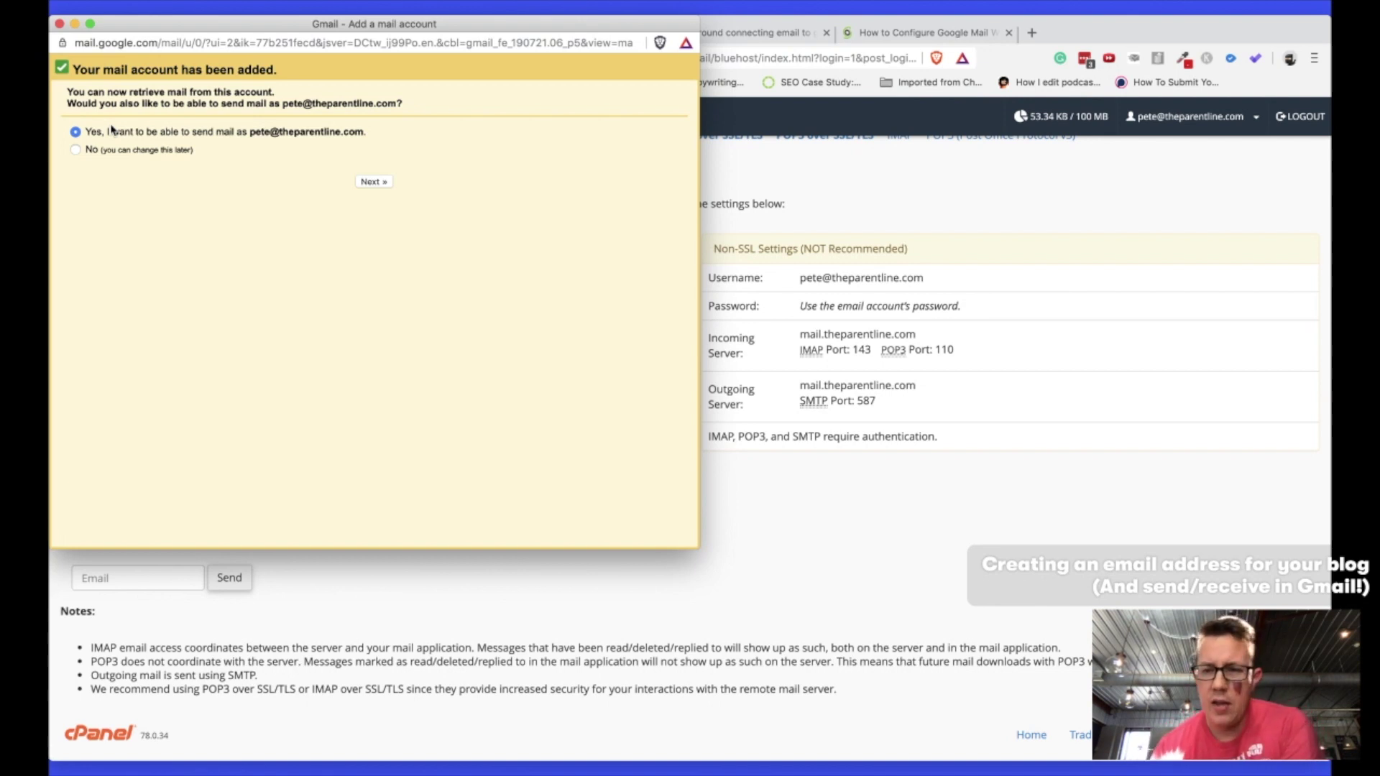
key("super+grave")
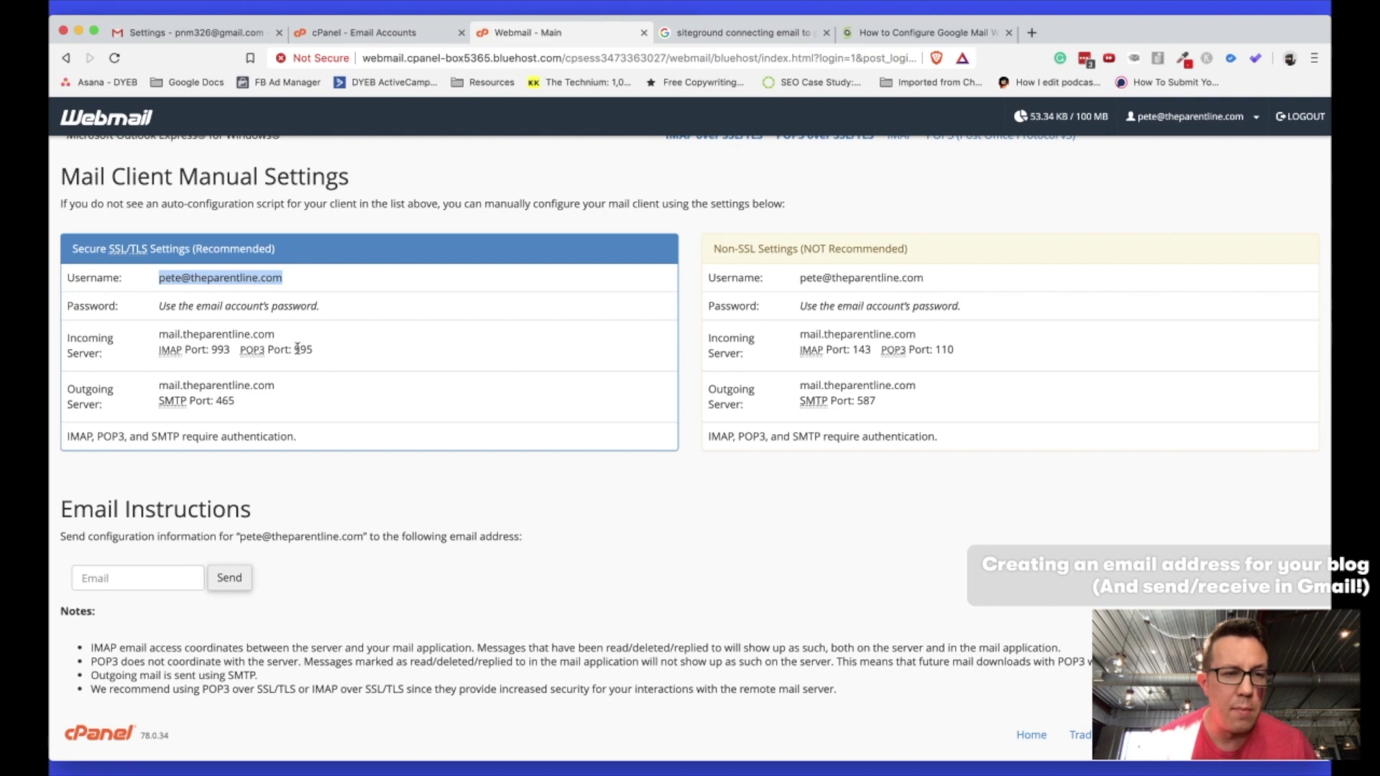
double_click(171, 332)
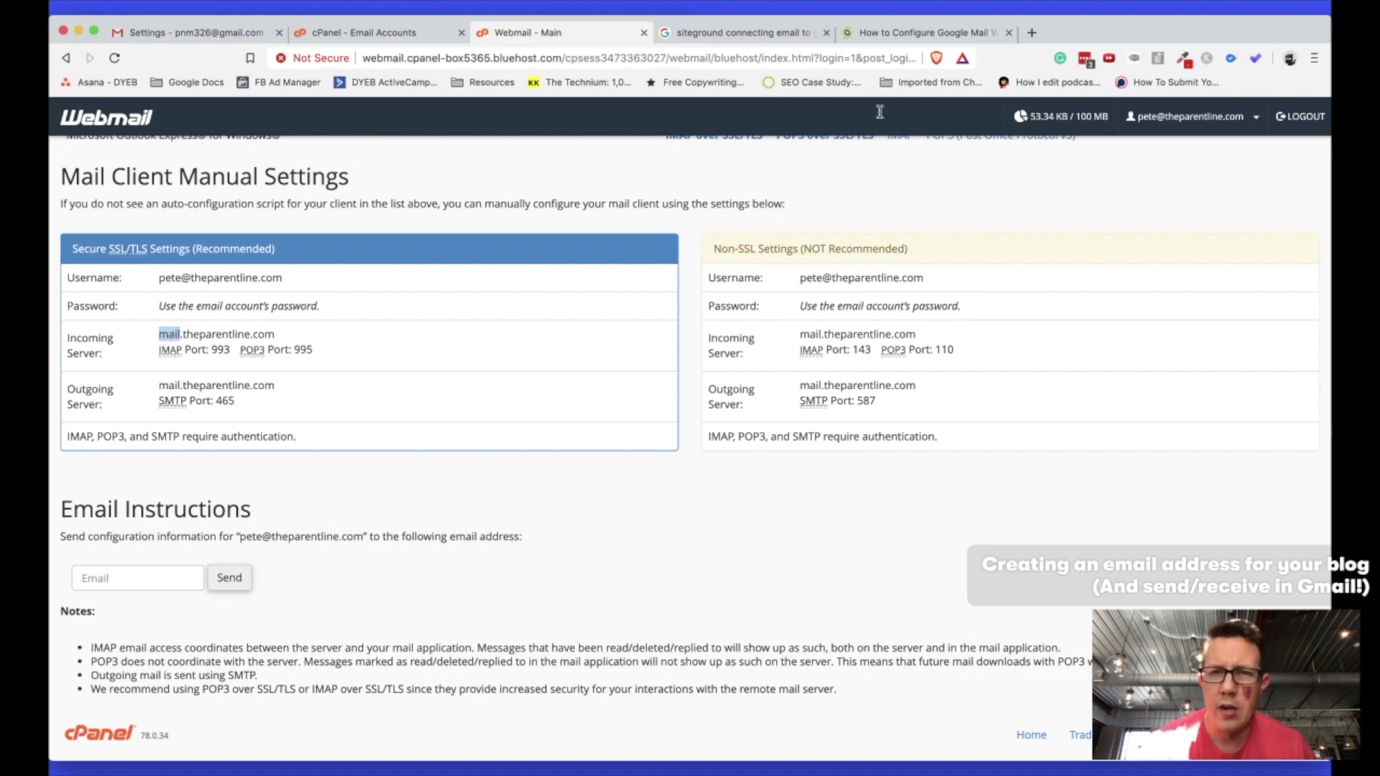
left_click(790, 33)
Scroll SiteGround's guide to the Outgoing Mail (SMTP) section, then return to webmail's manual client settings.
left_click(865, 36)
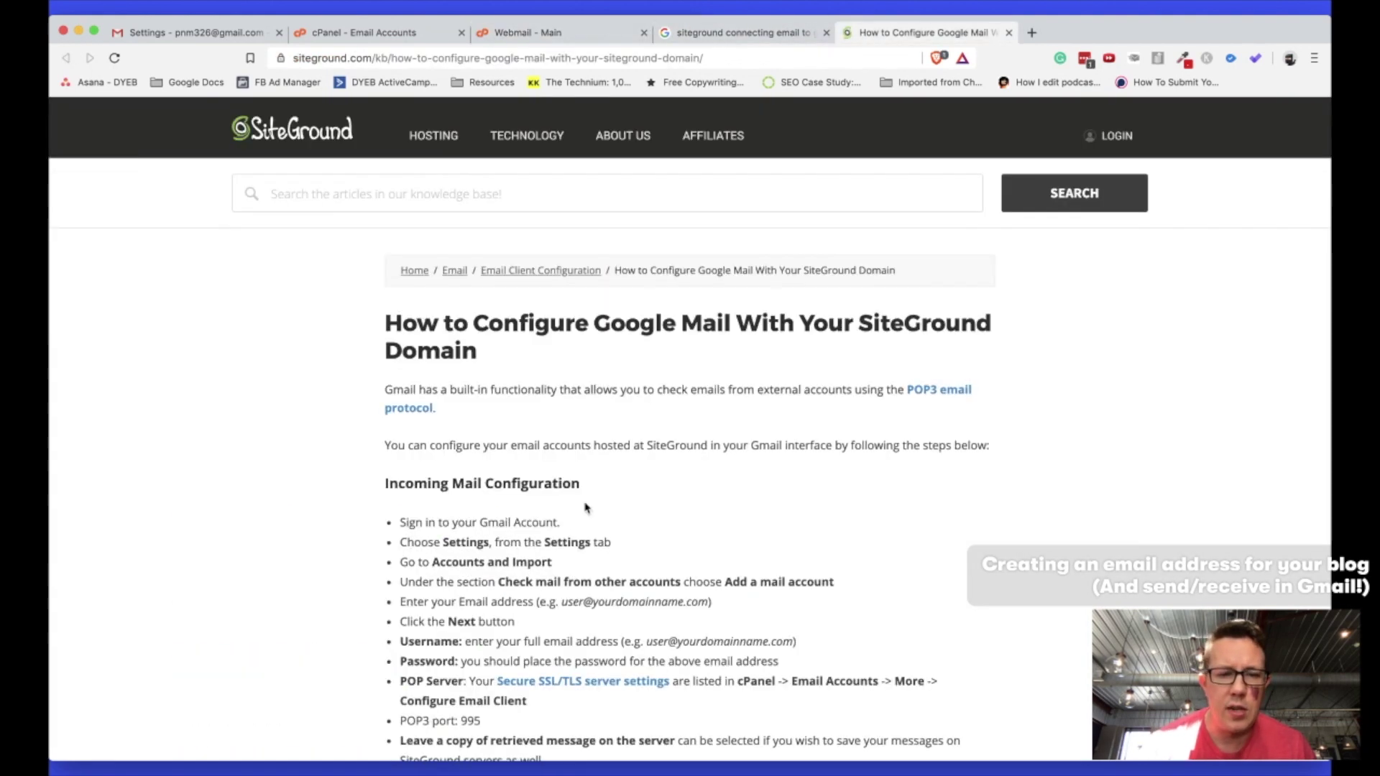
scroll(585, 501, "down", 3)
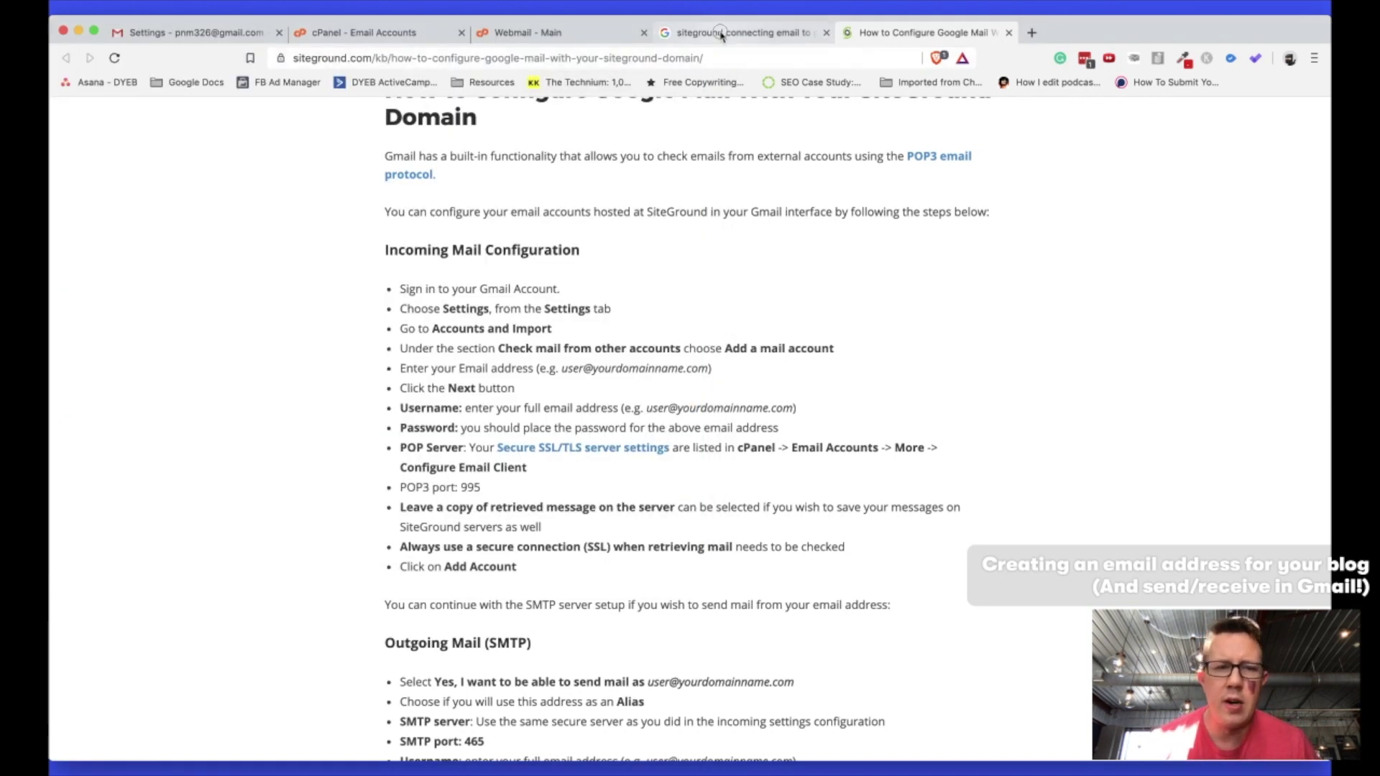
left_click(721, 35)
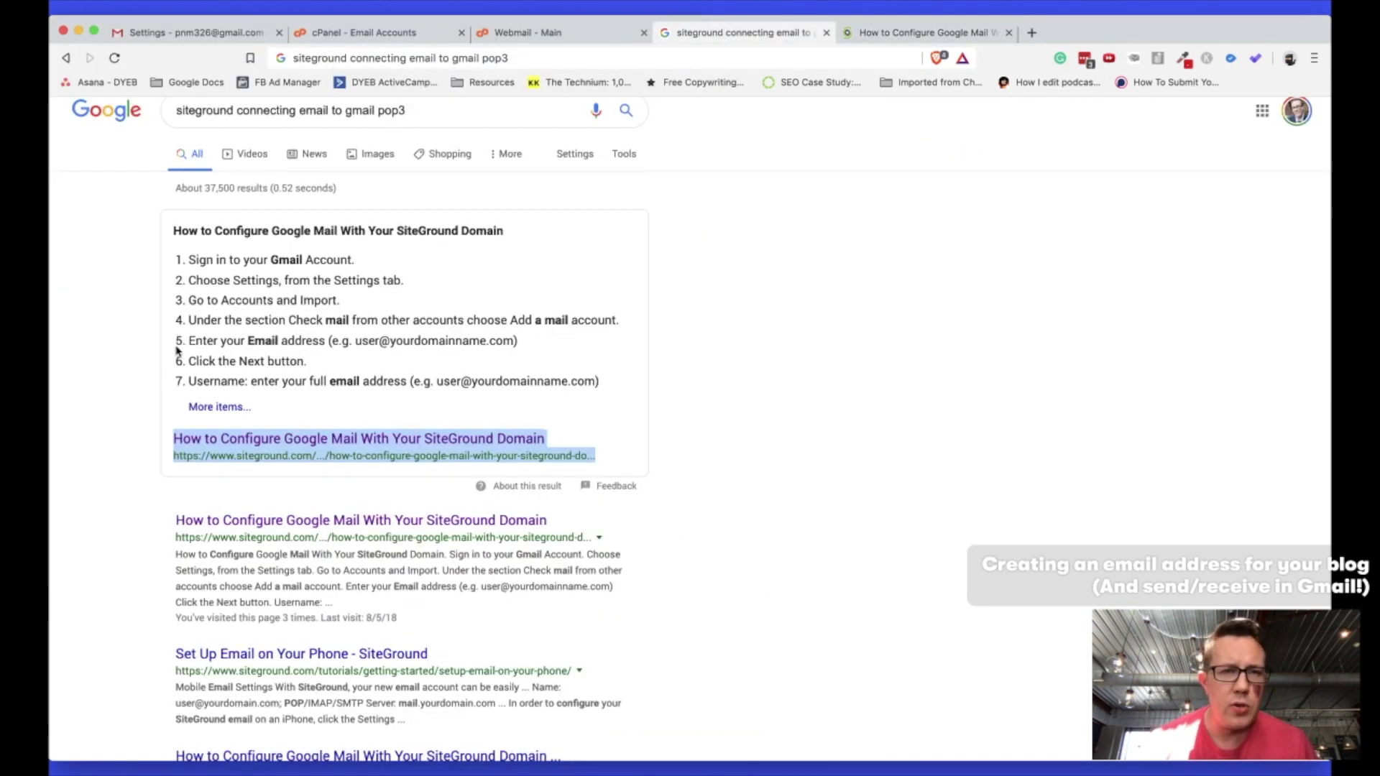
left_click(527, 36)
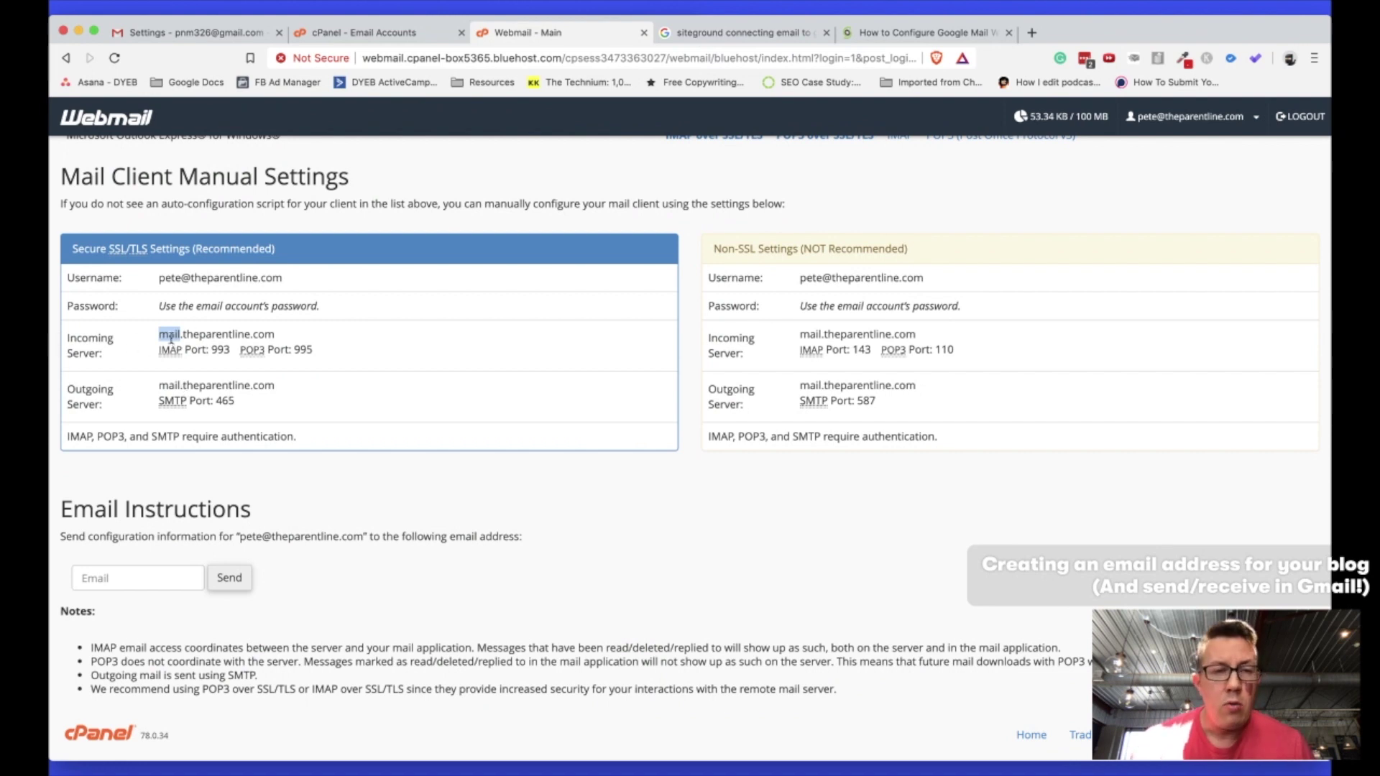
Continue Gmail's send-as setup, accepting the sender name and alias settings.
key("super+grave")
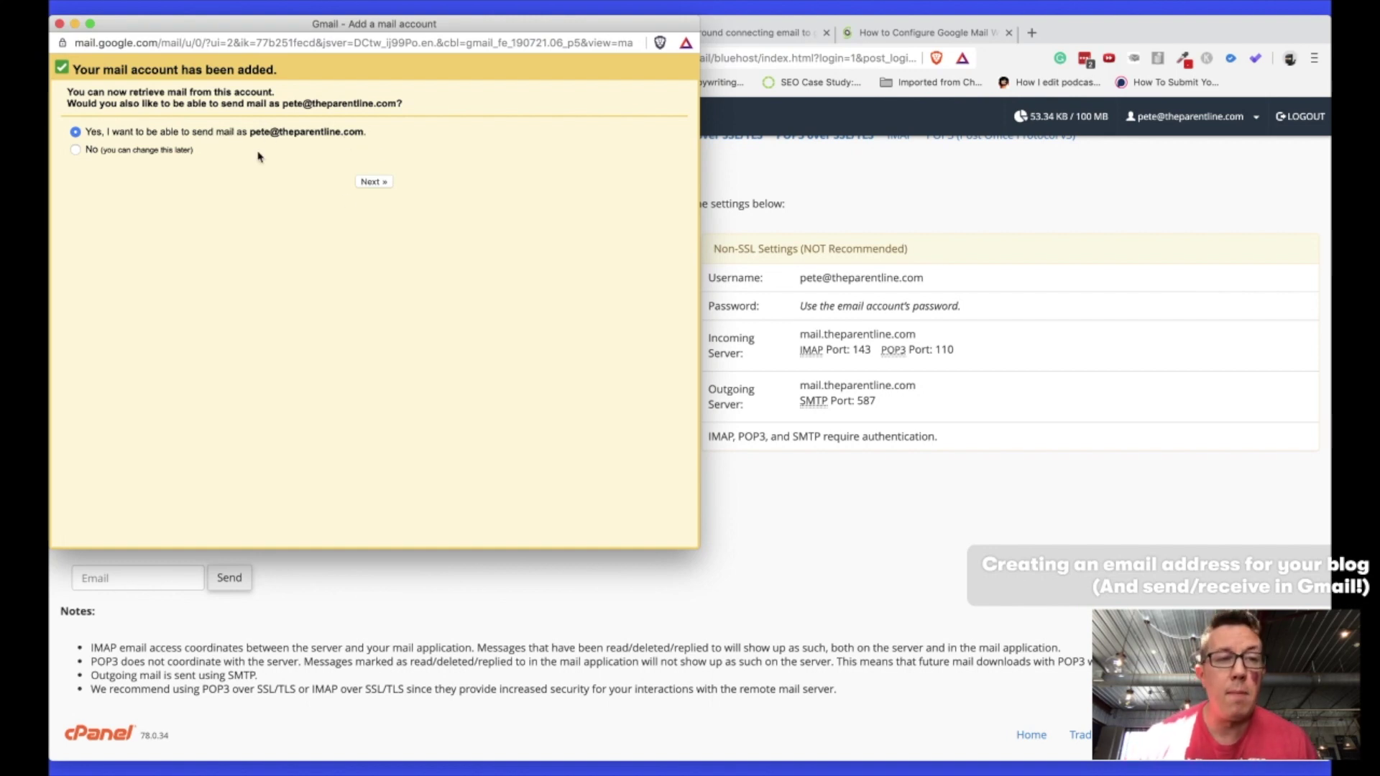
left_click(372, 183)
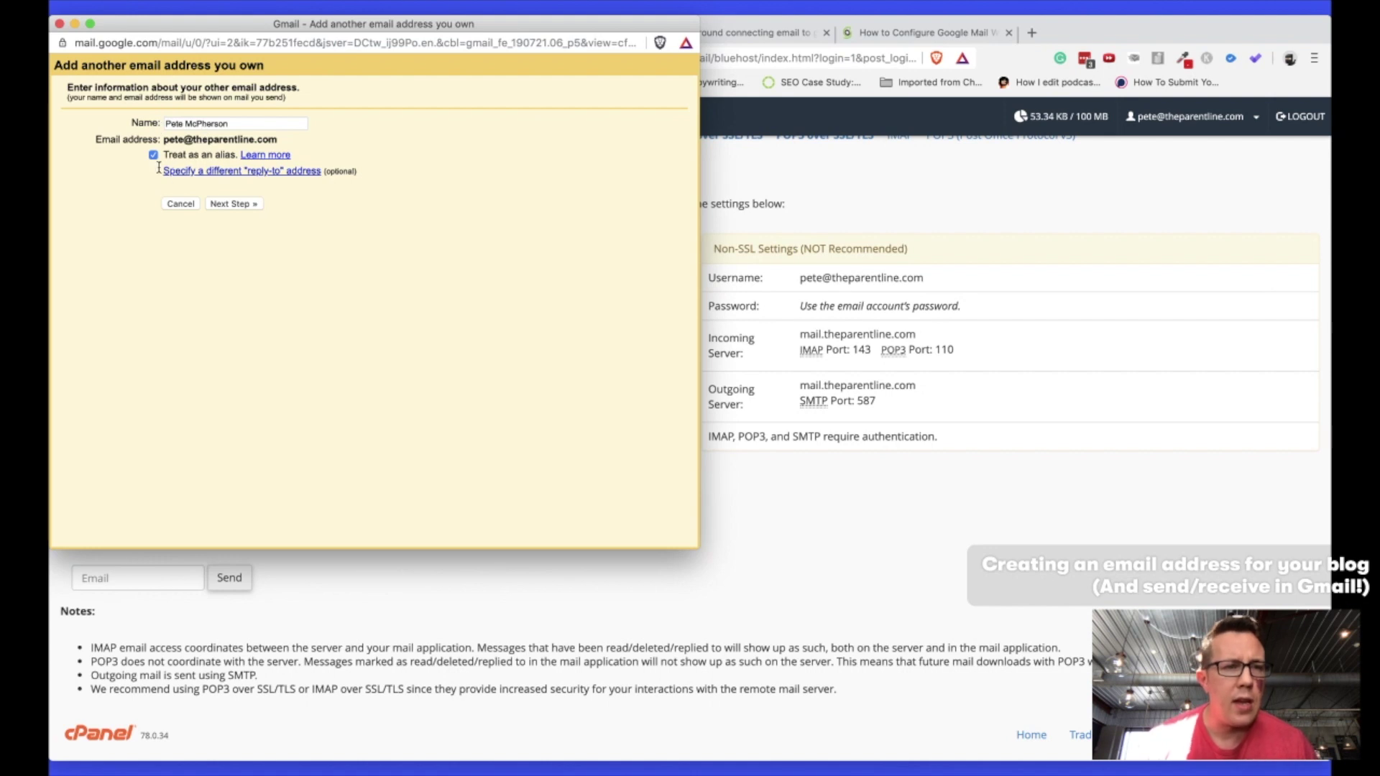
left_click(247, 205)
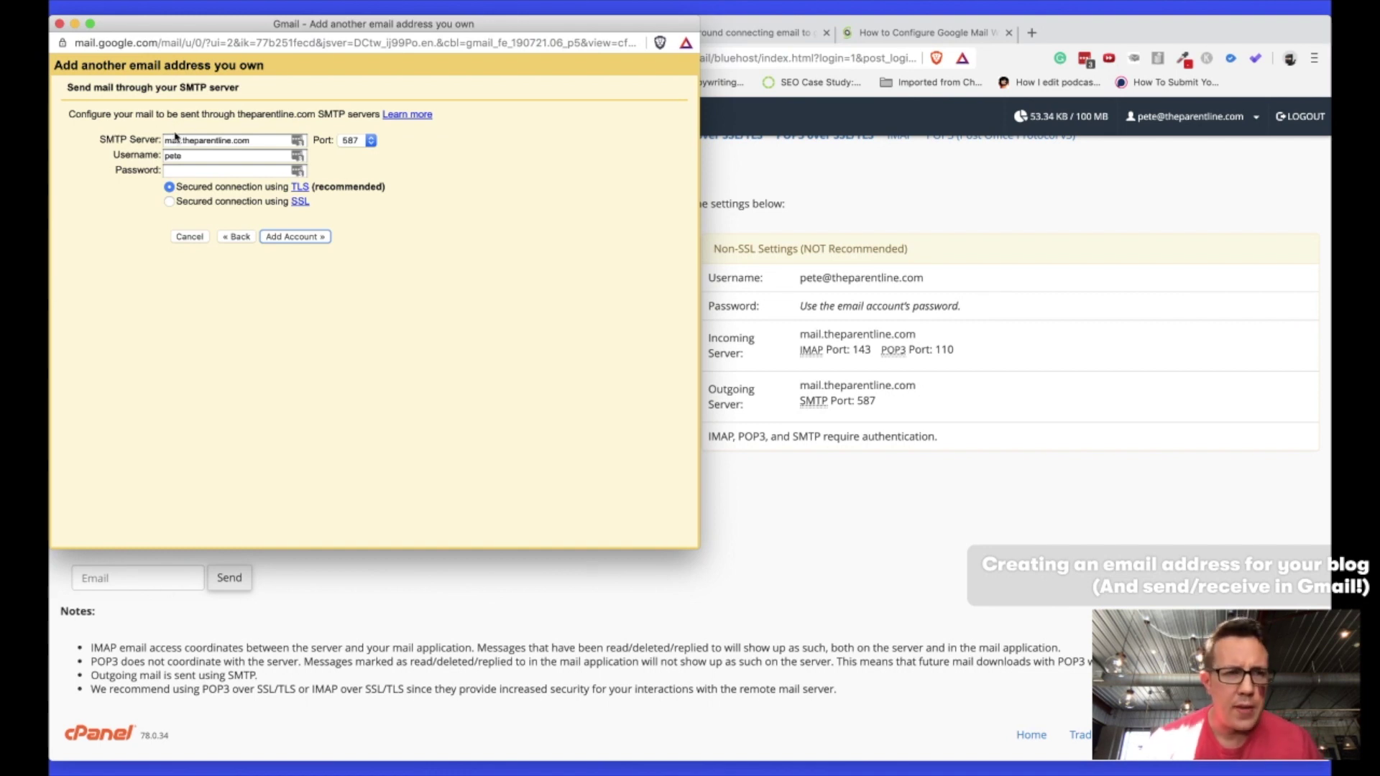
Check webmail's secure SMTP port and set Gmail's SMTP port to 465.
key("super+grave")
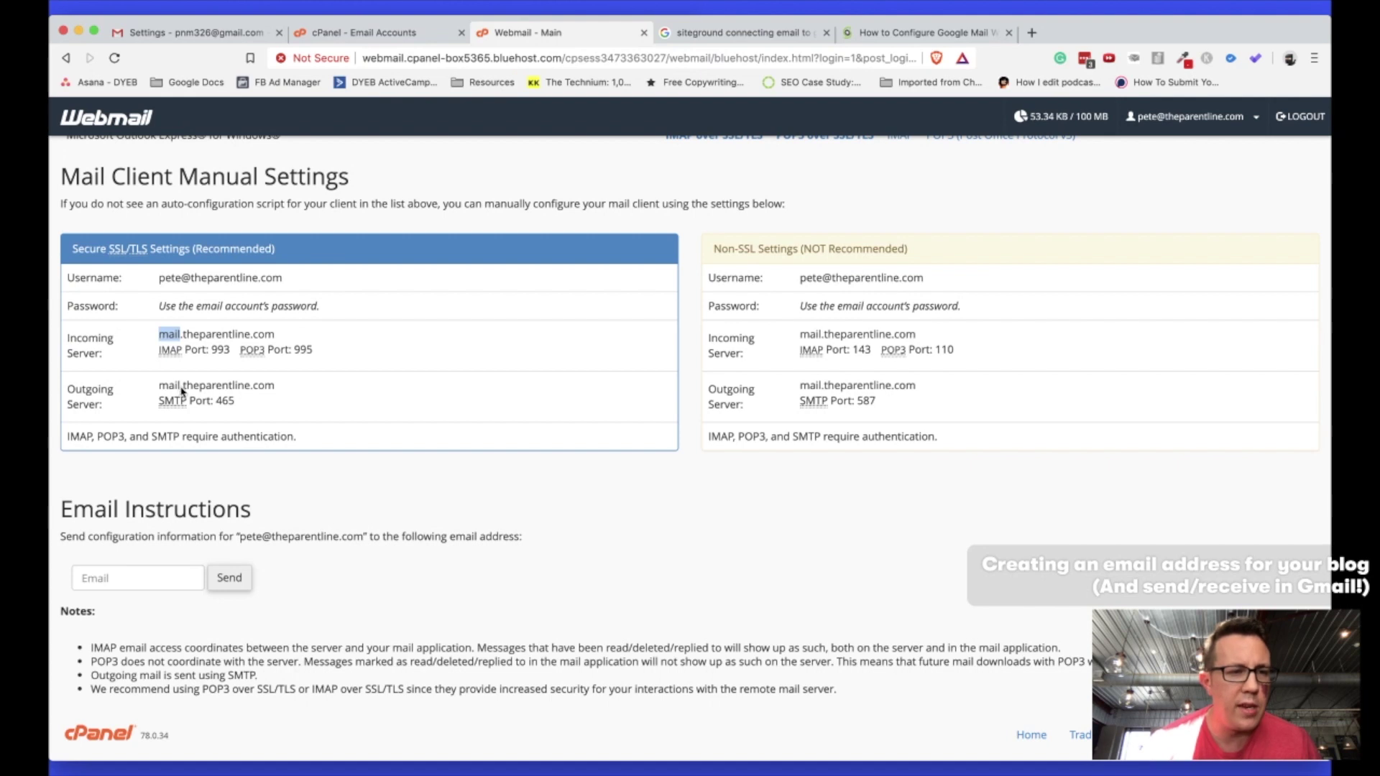
key("super+grave")
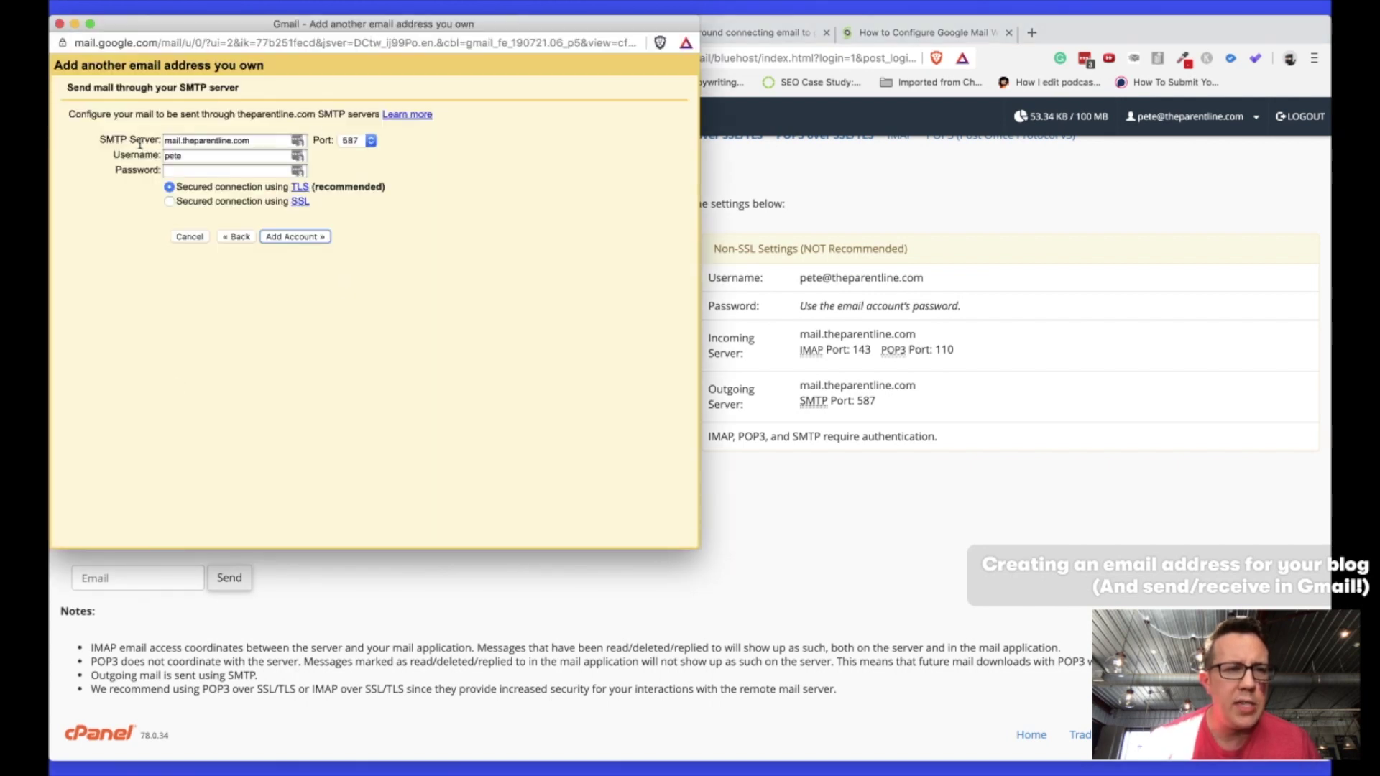
key("super+grave")
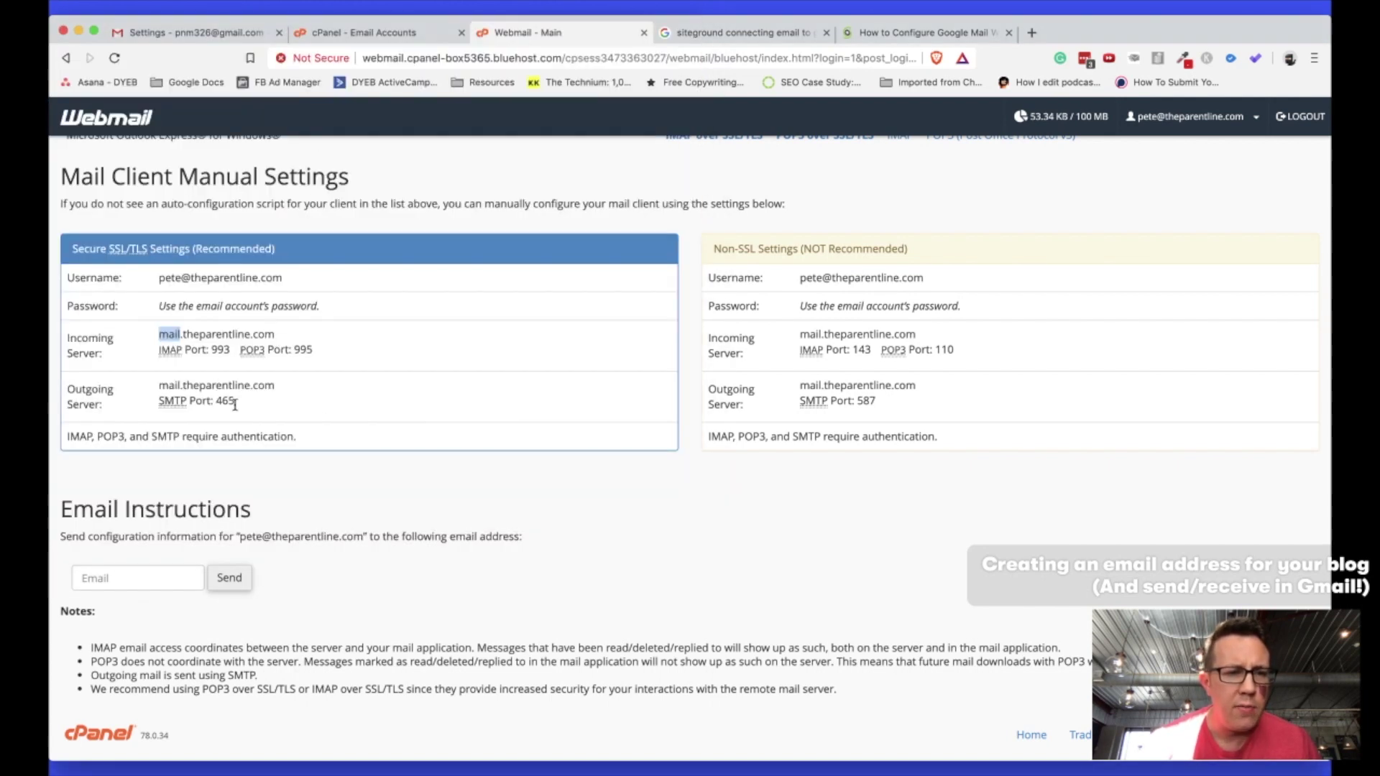
double_click(225, 400)
key("super+grave")
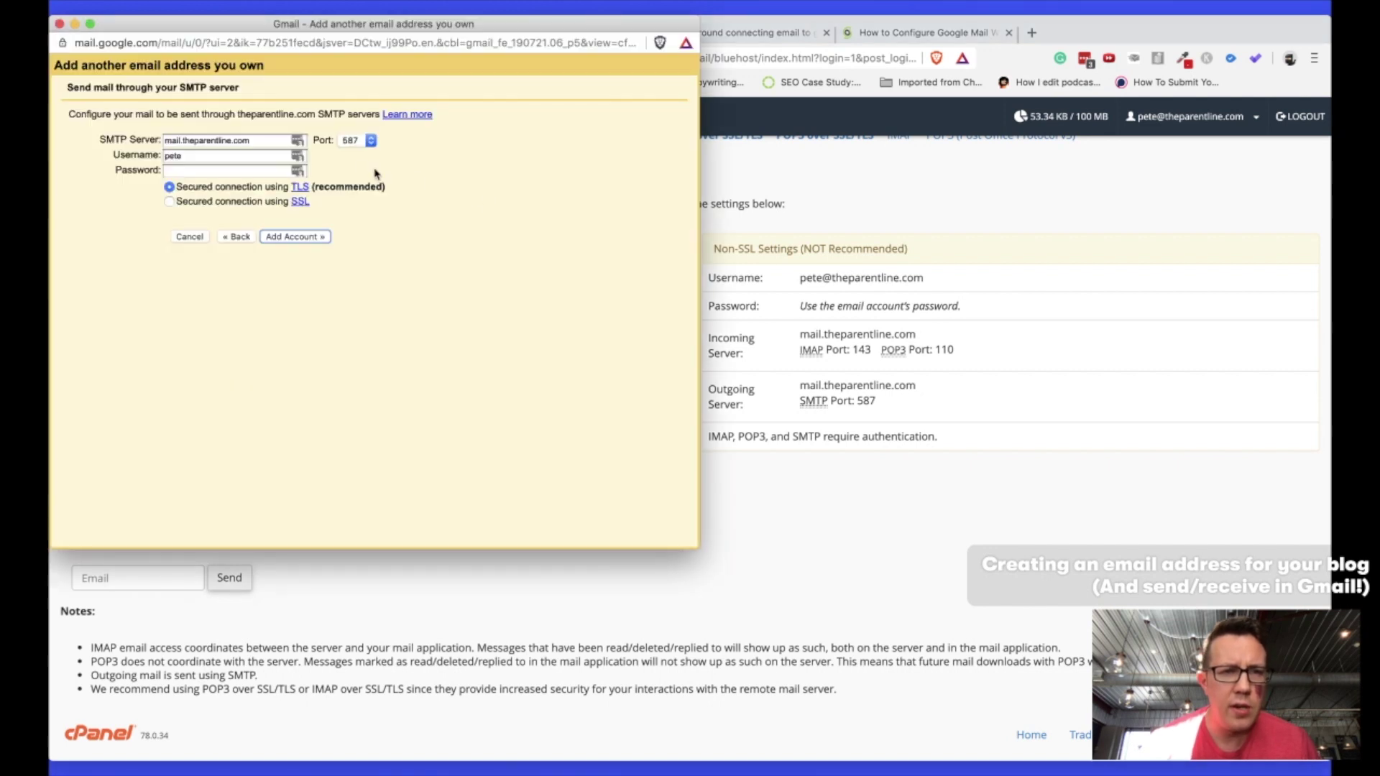
left_click(357, 140)
left_click(356, 126)
Use the full domain address as the SMTP username, enter the password, and add the account with SSL.
key("super+grave")
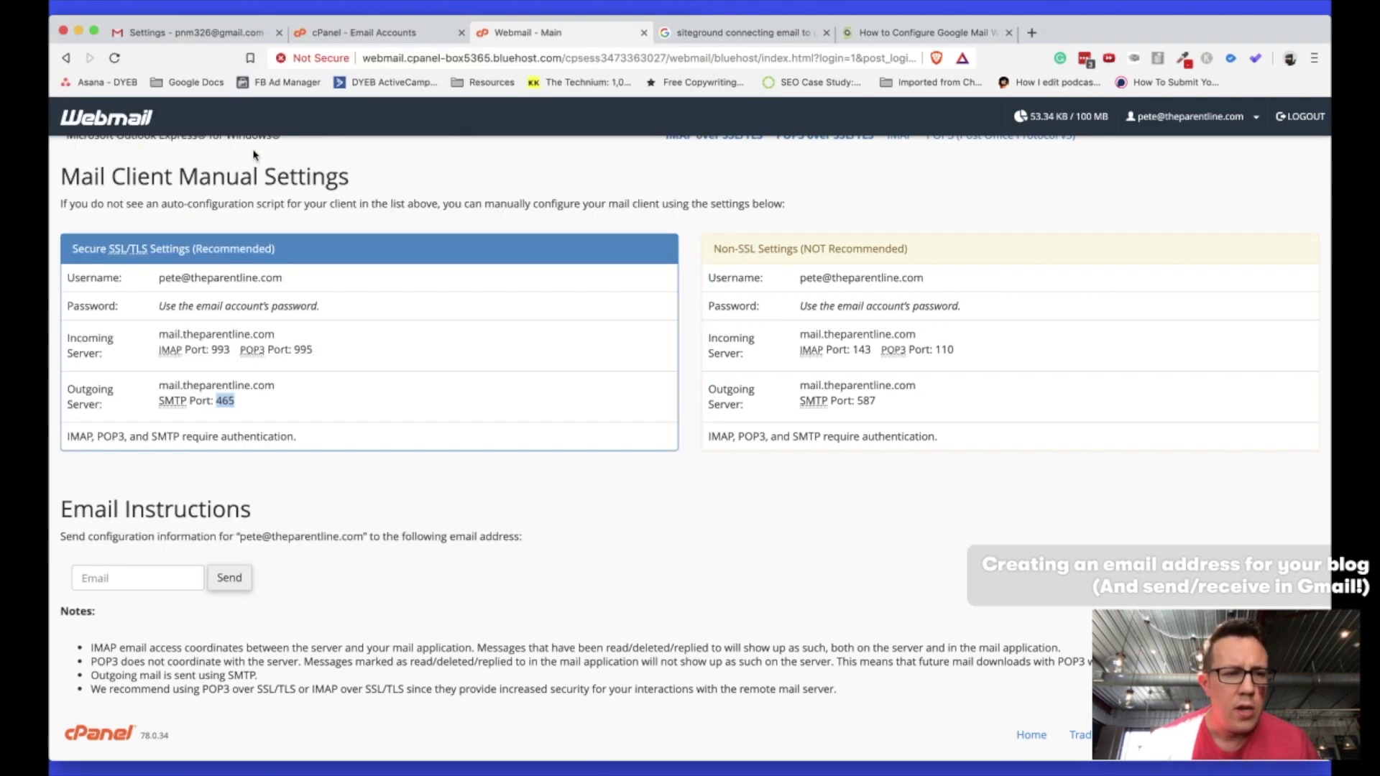
double_click(169, 278)
left_click_drag(283, 278, 298, 285)
key("super+c")
key("super+grave")
left_click(180, 156)
key("super+v")
left_click(189, 171)
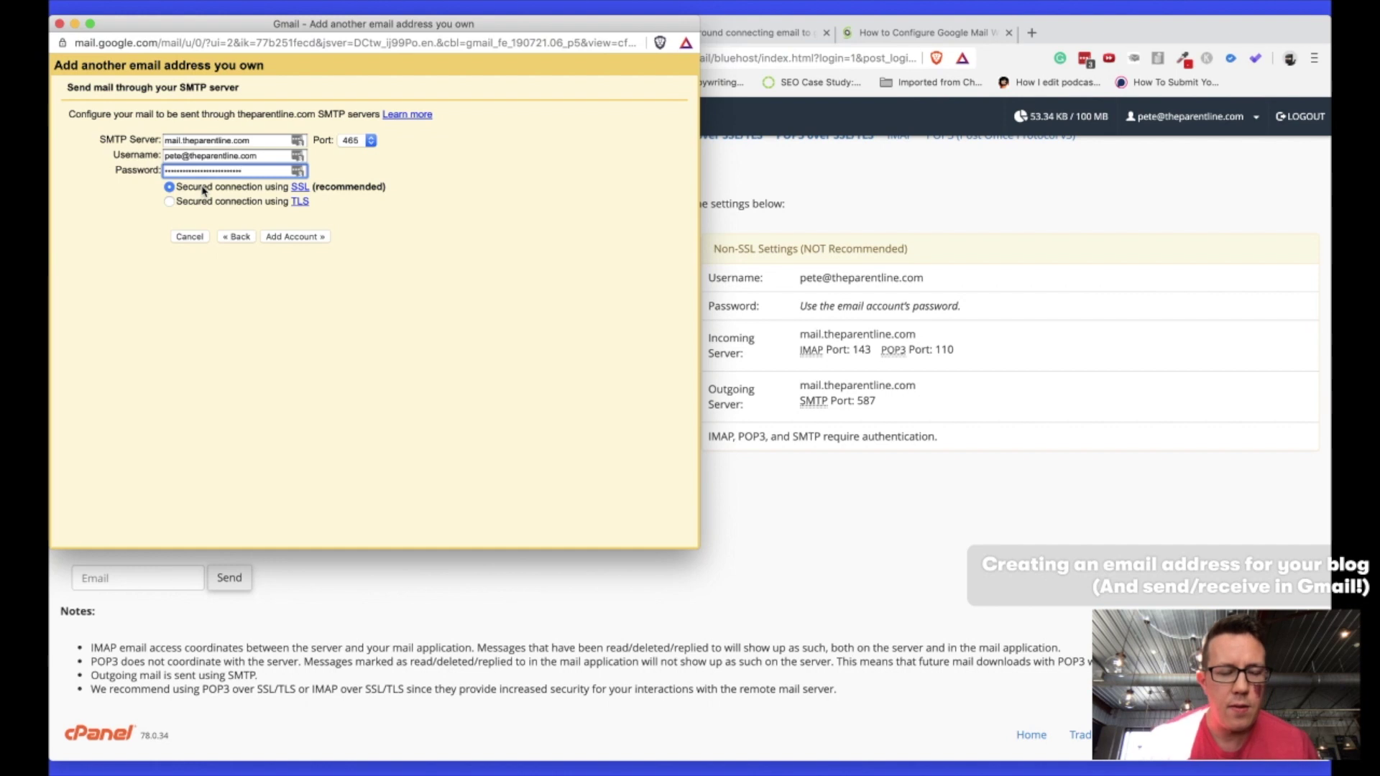
left_click(271, 237)
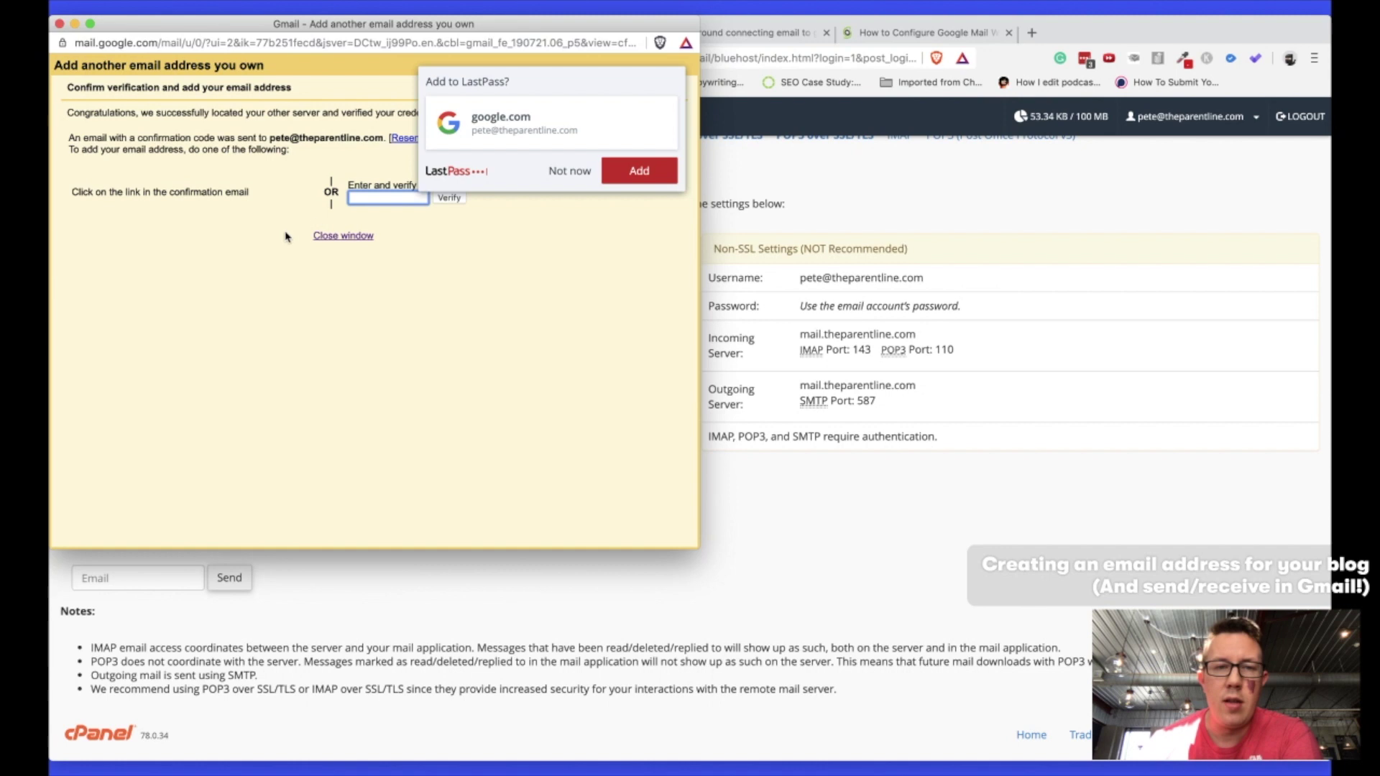
Decline saving the login to LastPass and ready the popup's confirmation code field.
left_click(573, 172)
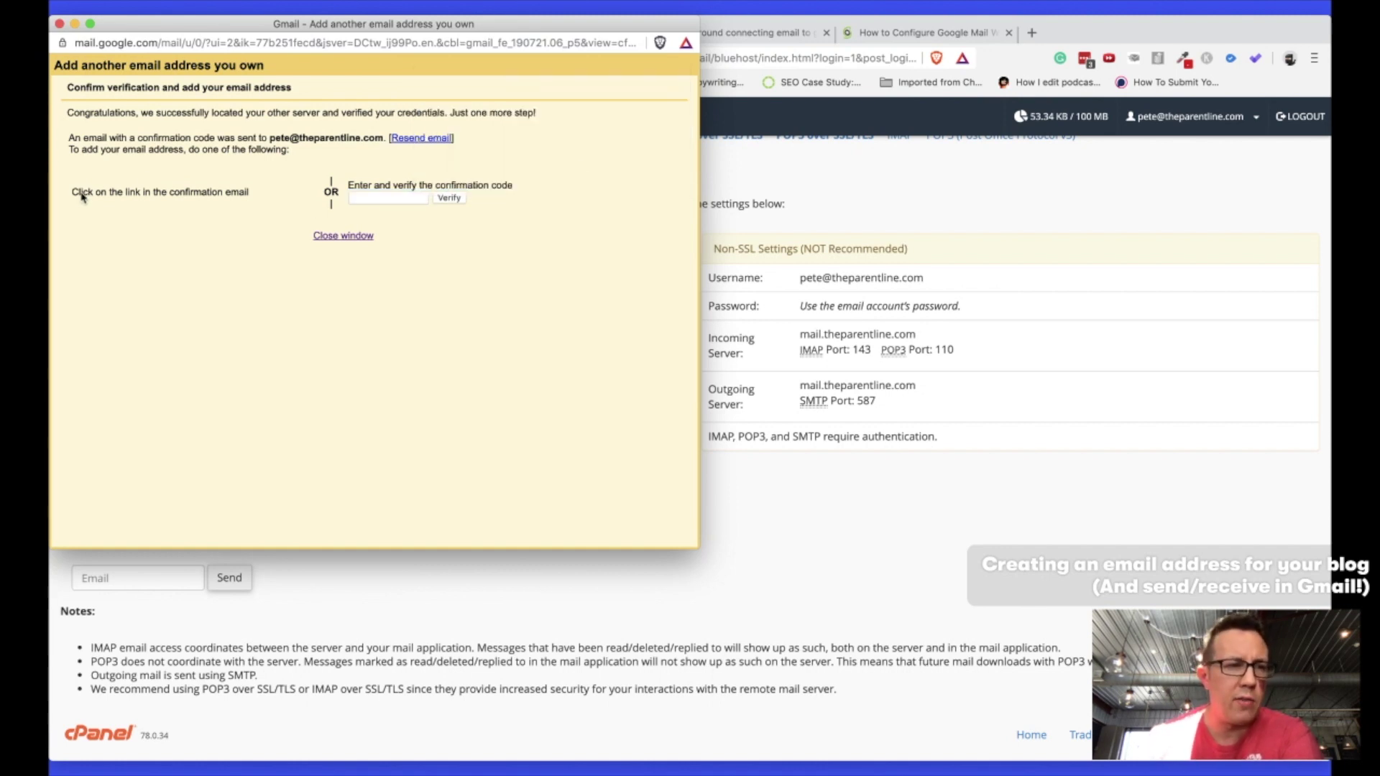
left_click_drag(73, 195, 248, 194)
left_click(368, 196)
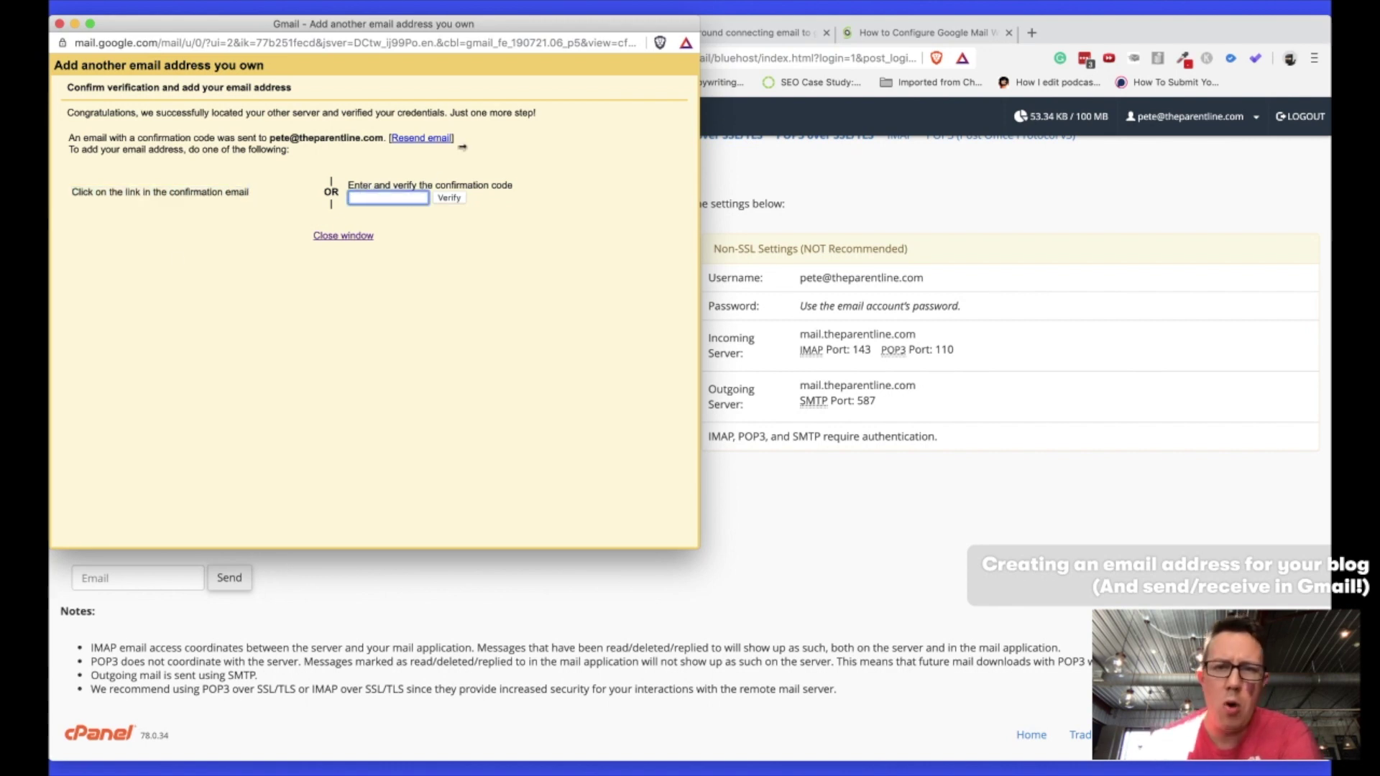
left_click(901, 33)
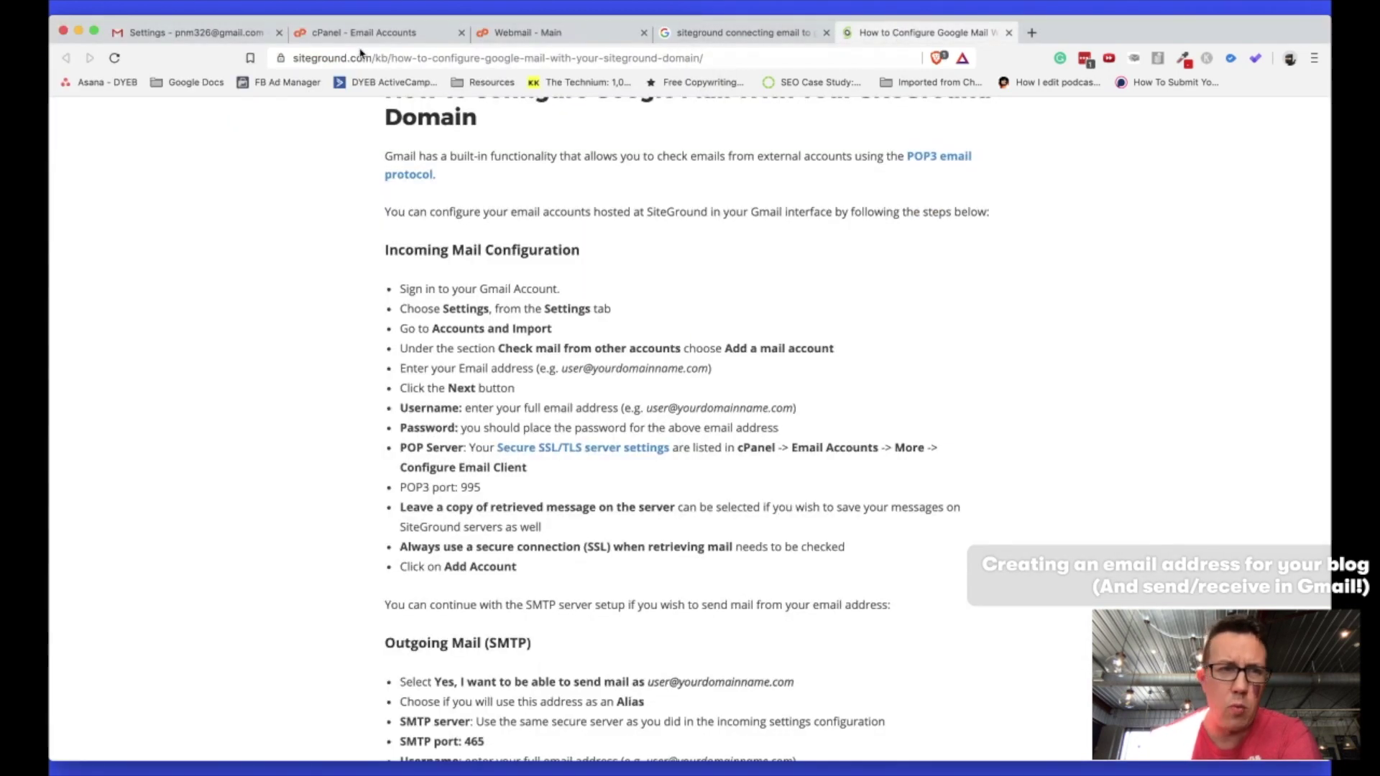
left_click(194, 32)
Copy the code from the Gmail Confirmation email, paste it into the popup, and verify.
left_click(146, 219)
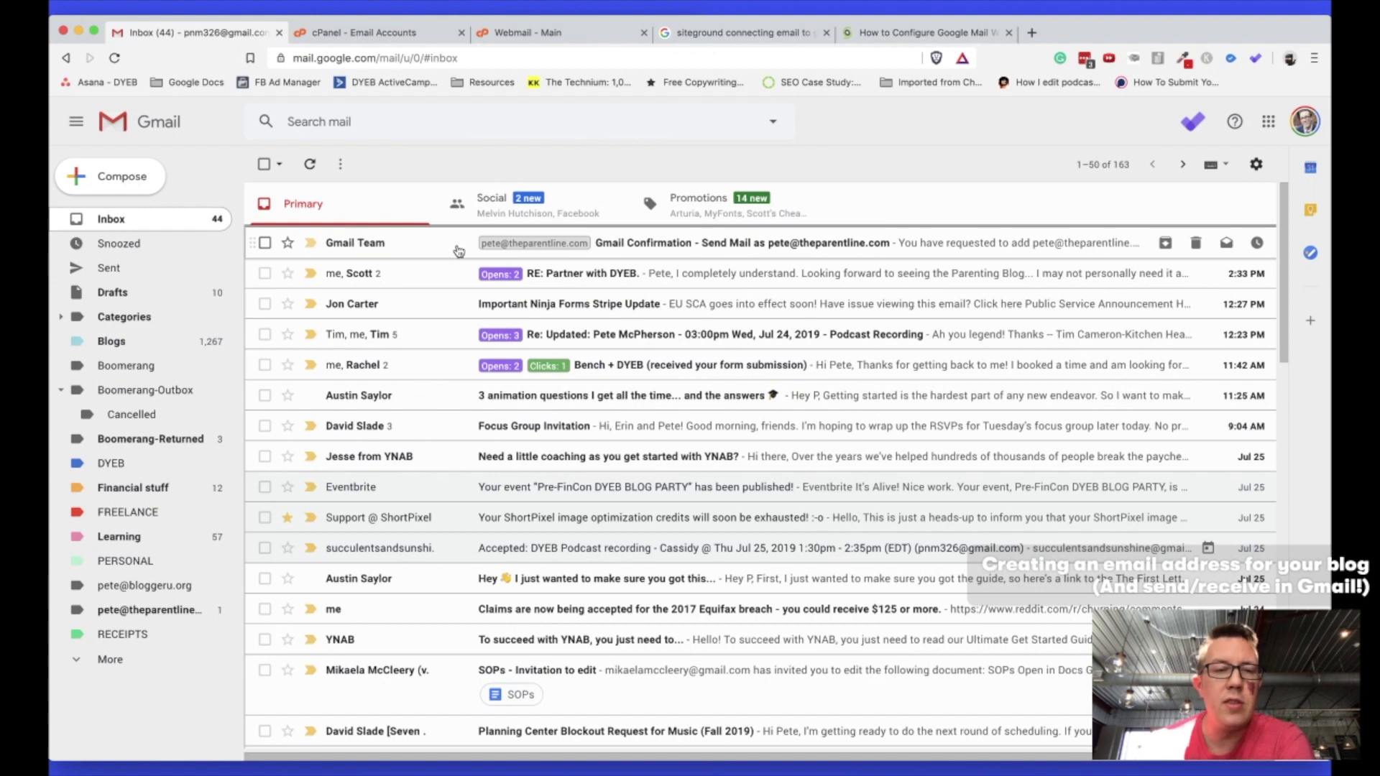
left_click(677, 246)
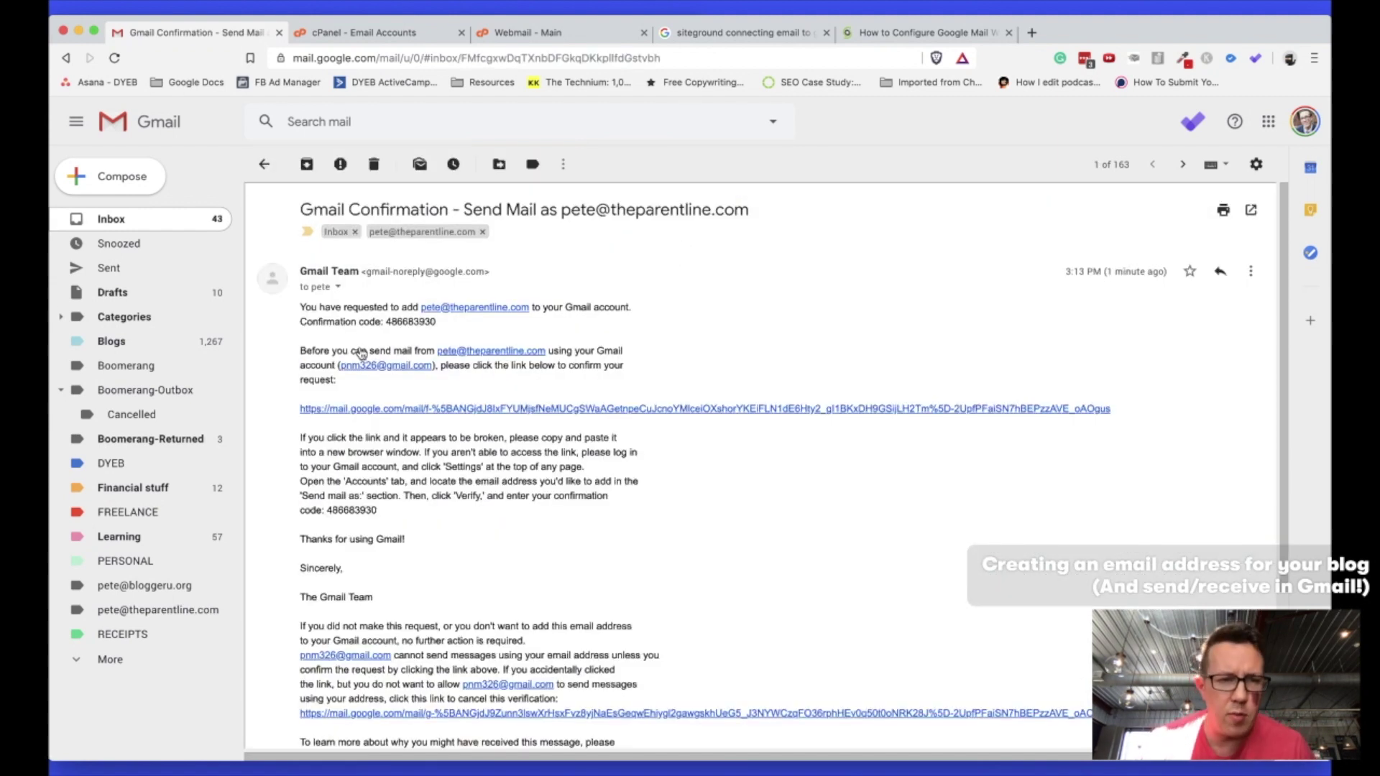
double_click(411, 322)
key("ctrl+Down")
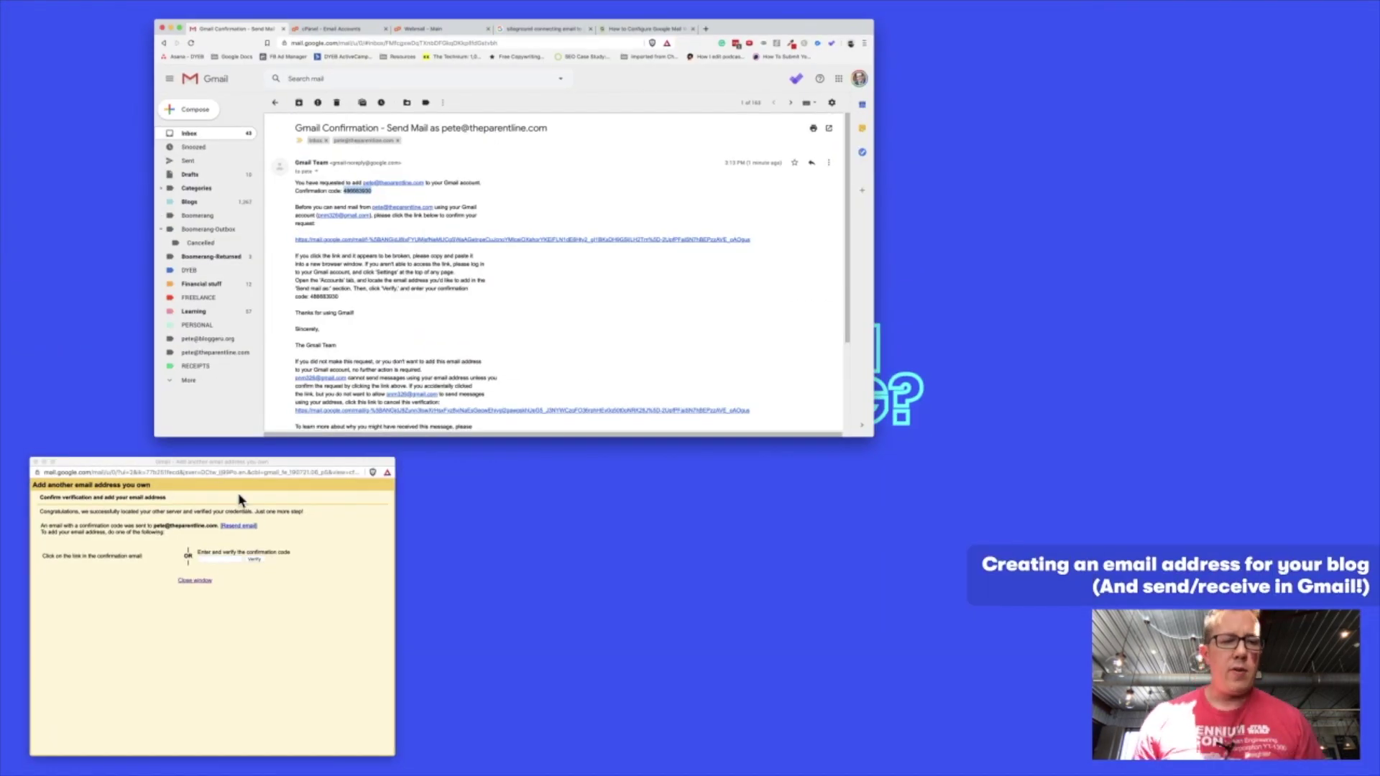
left_click(250, 537)
left_click(400, 199)
key("super+v")
left_click(447, 198)
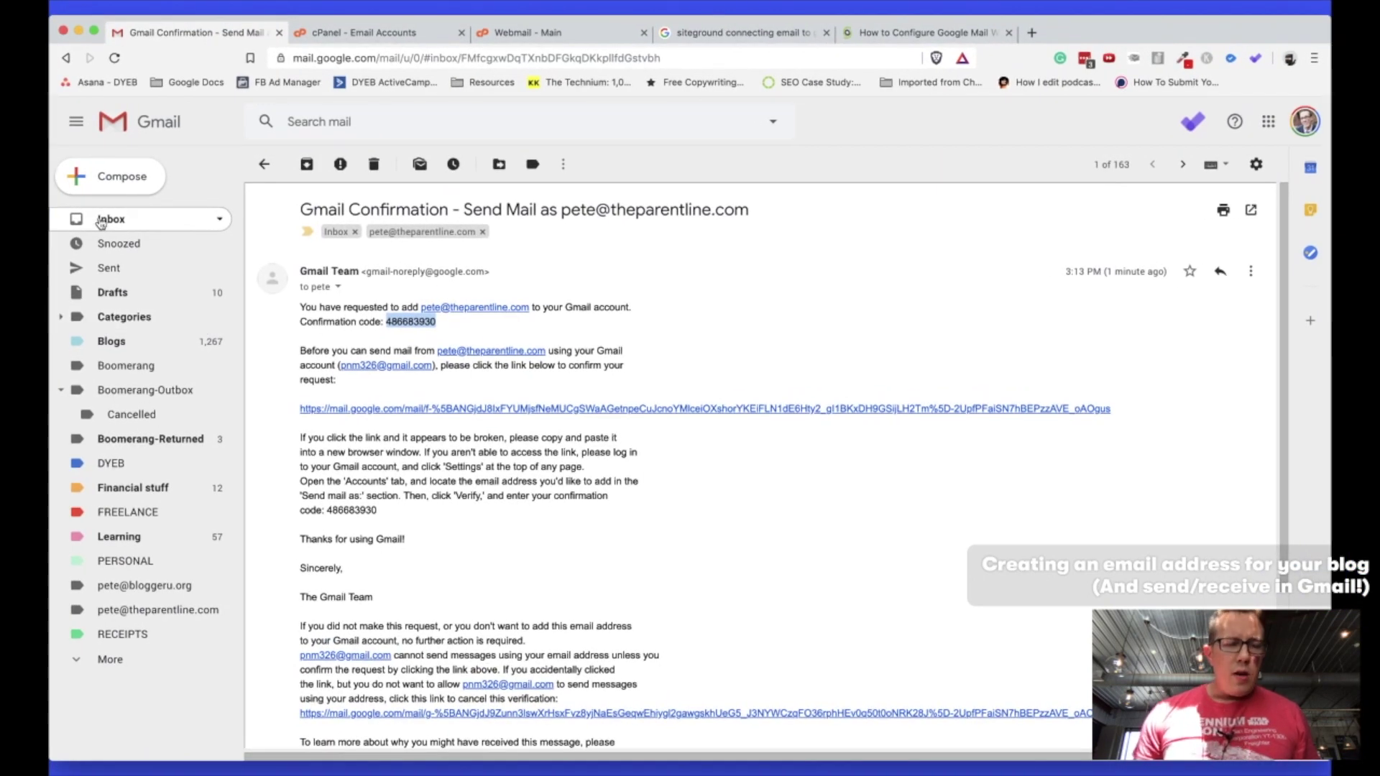
Send a message to the new domain address with subject 'this is a test' and body 'This is a test'.
left_click(80, 227)
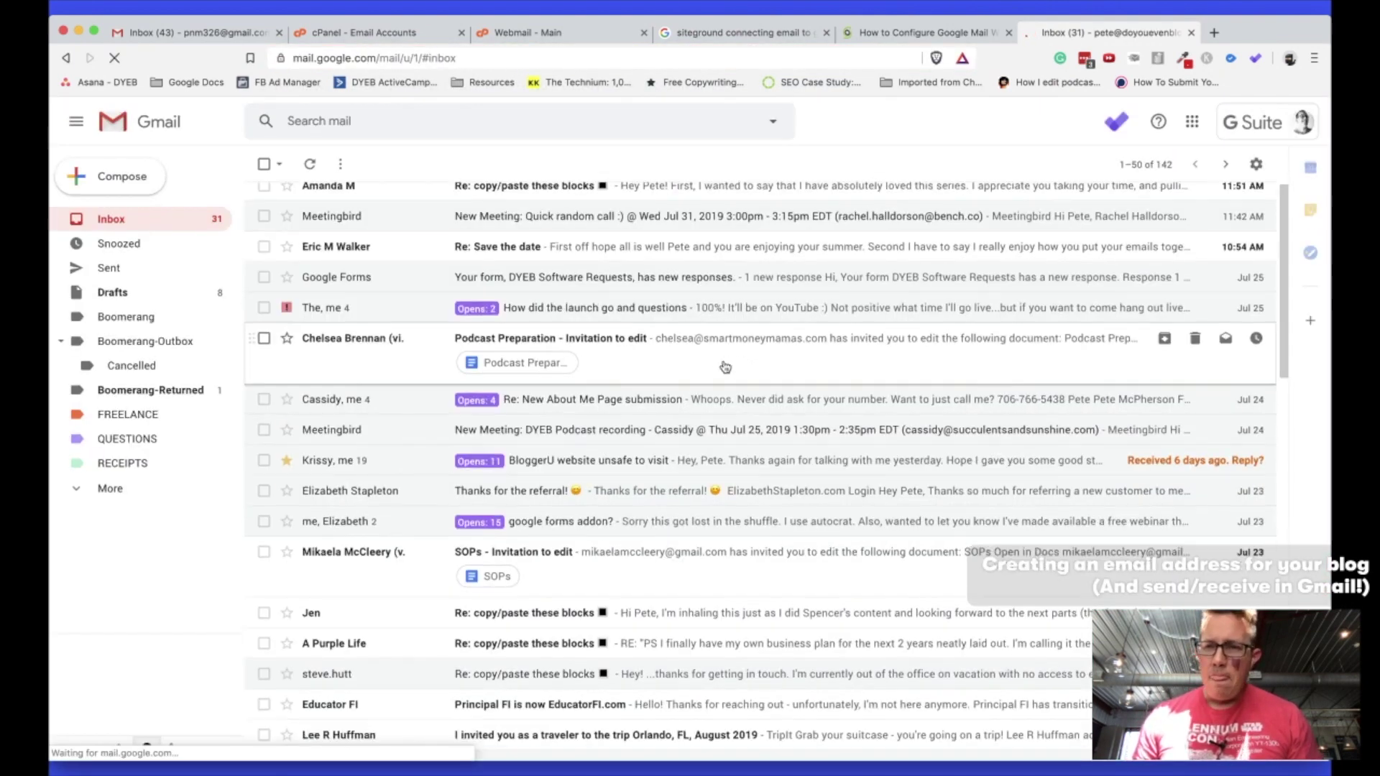
left_click(136, 175)
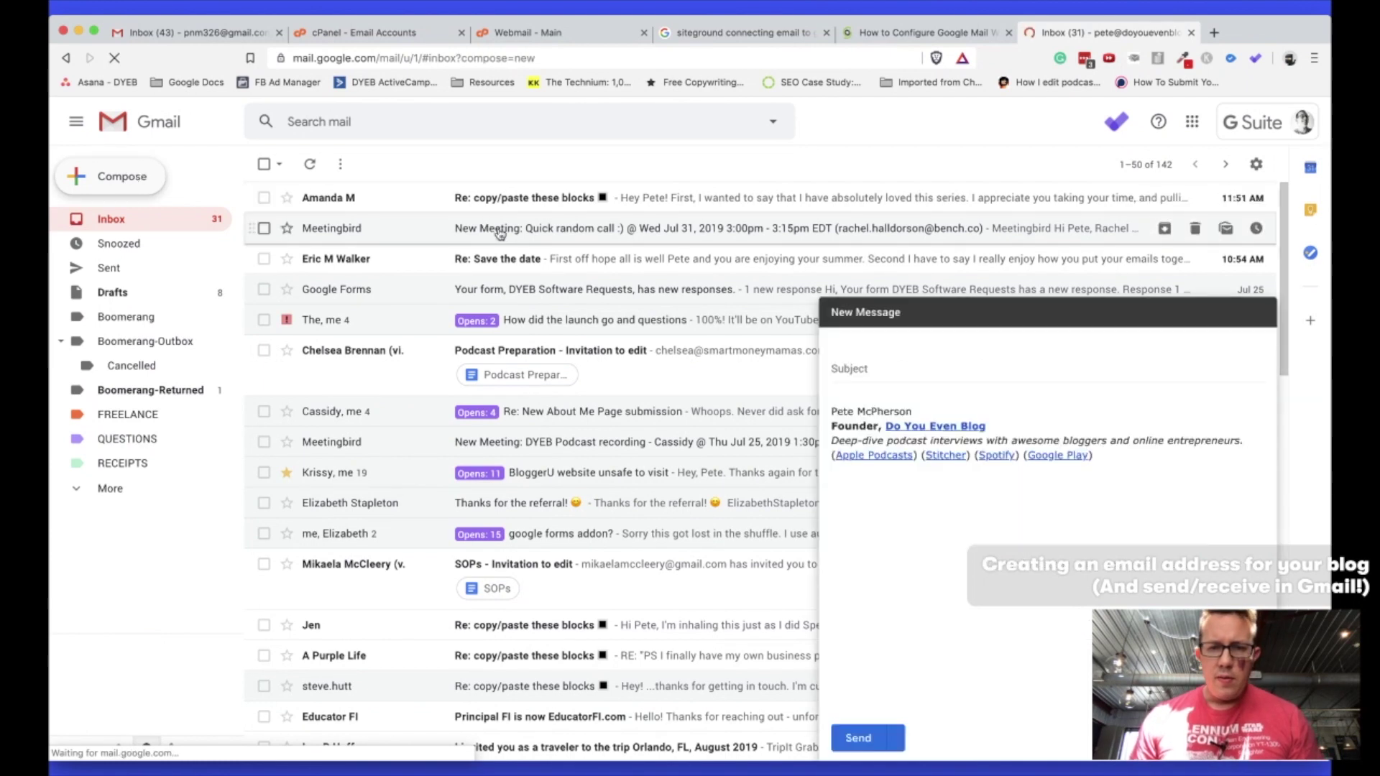
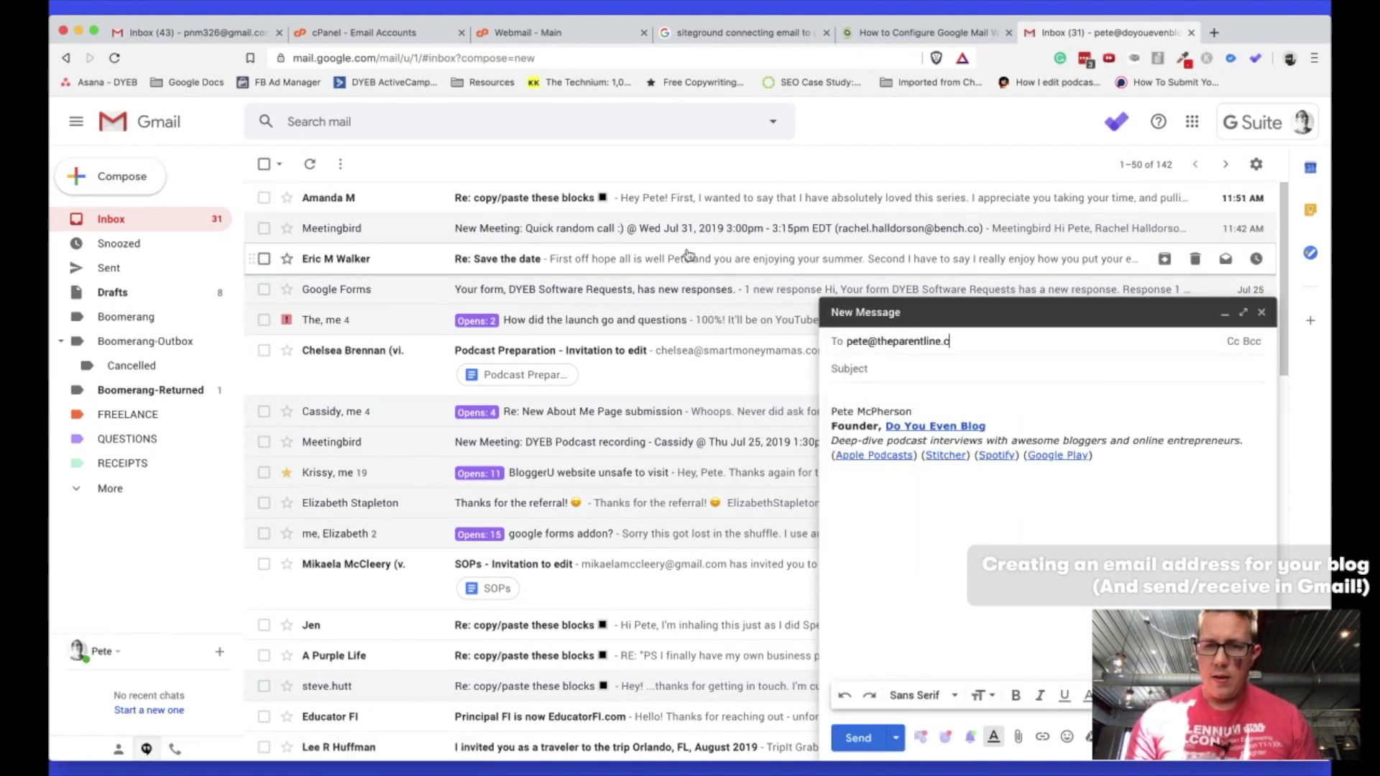
left_click(889, 369)
type("this is a test")
key("Tab")
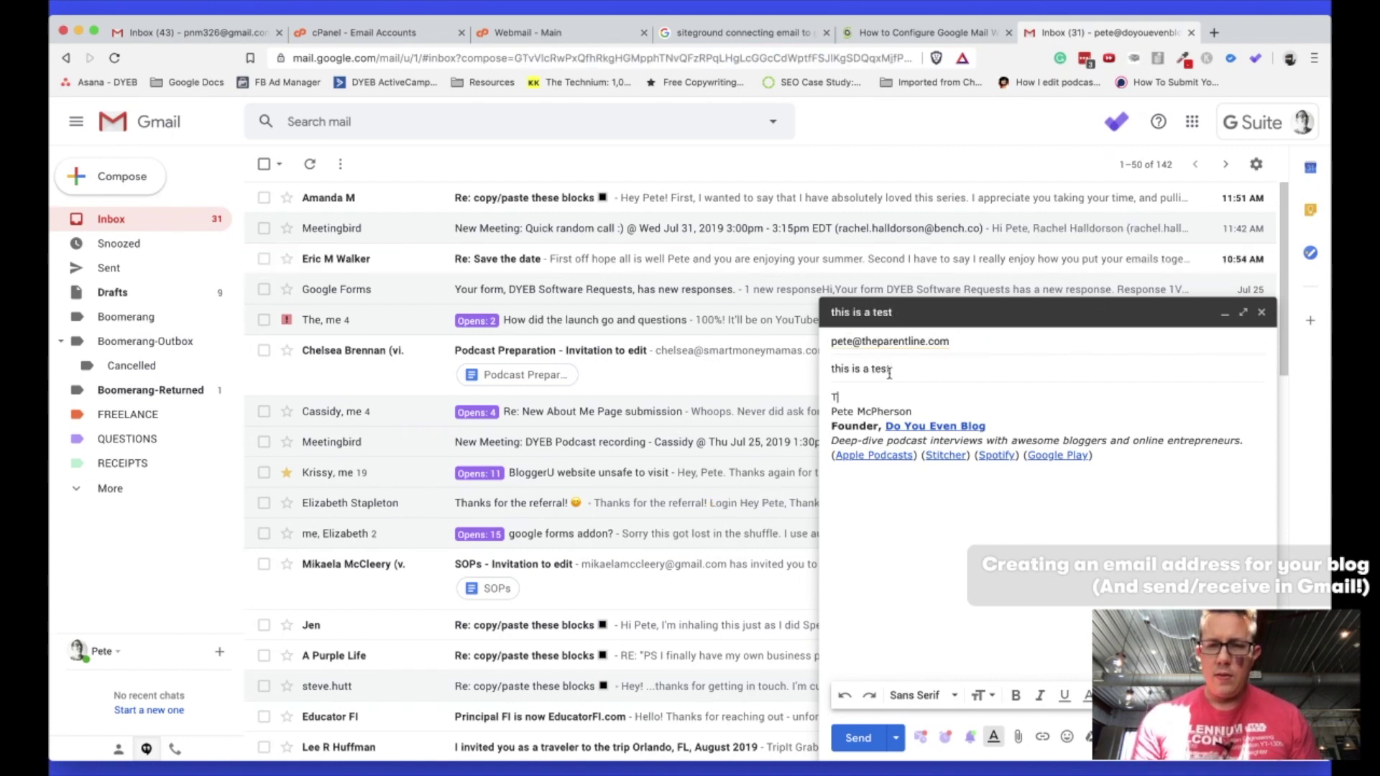
type("This is a test")
key("Return")
key("Return")
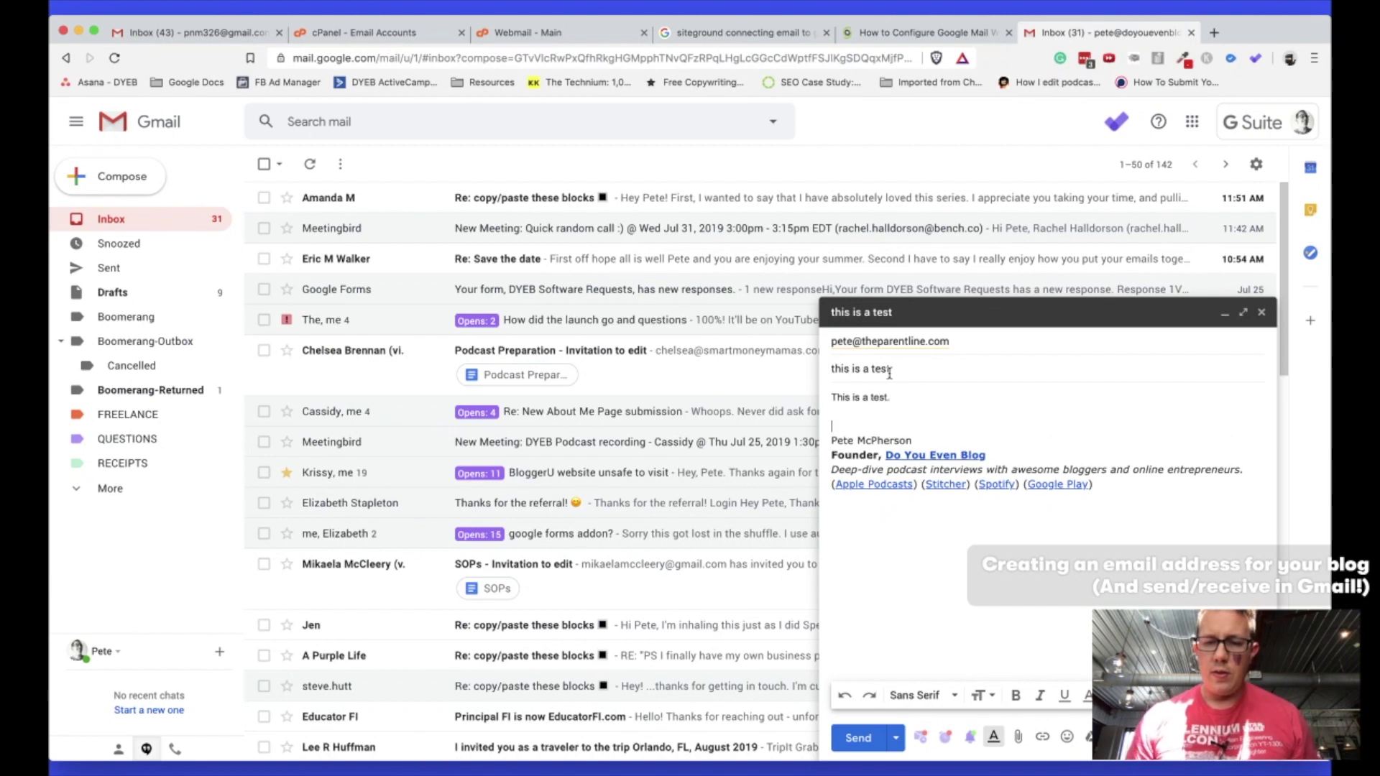
left_click(858, 738)
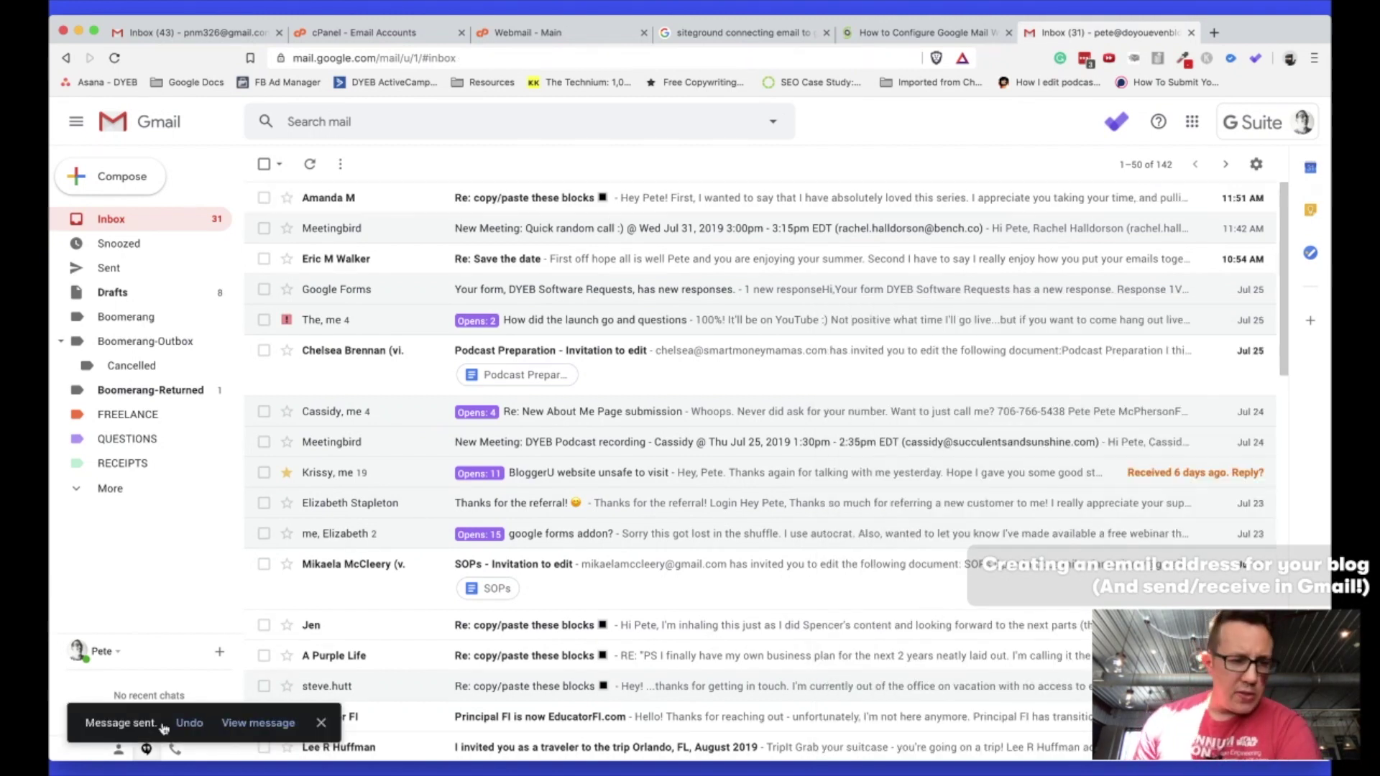
In the personal Gmail's Accounts and Import settings, run 'Check mail now' for the POP3 domain account.
left_click(188, 33)
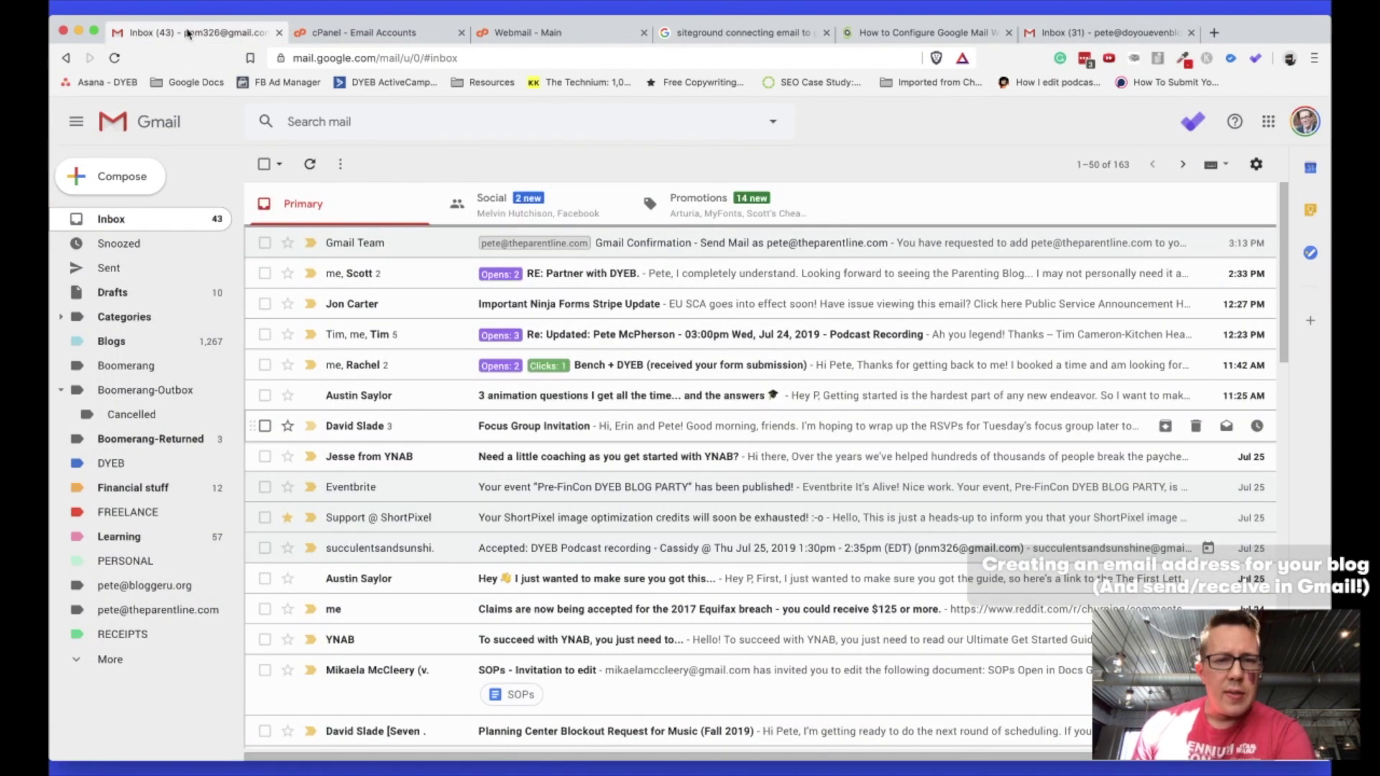
left_click(1255, 166)
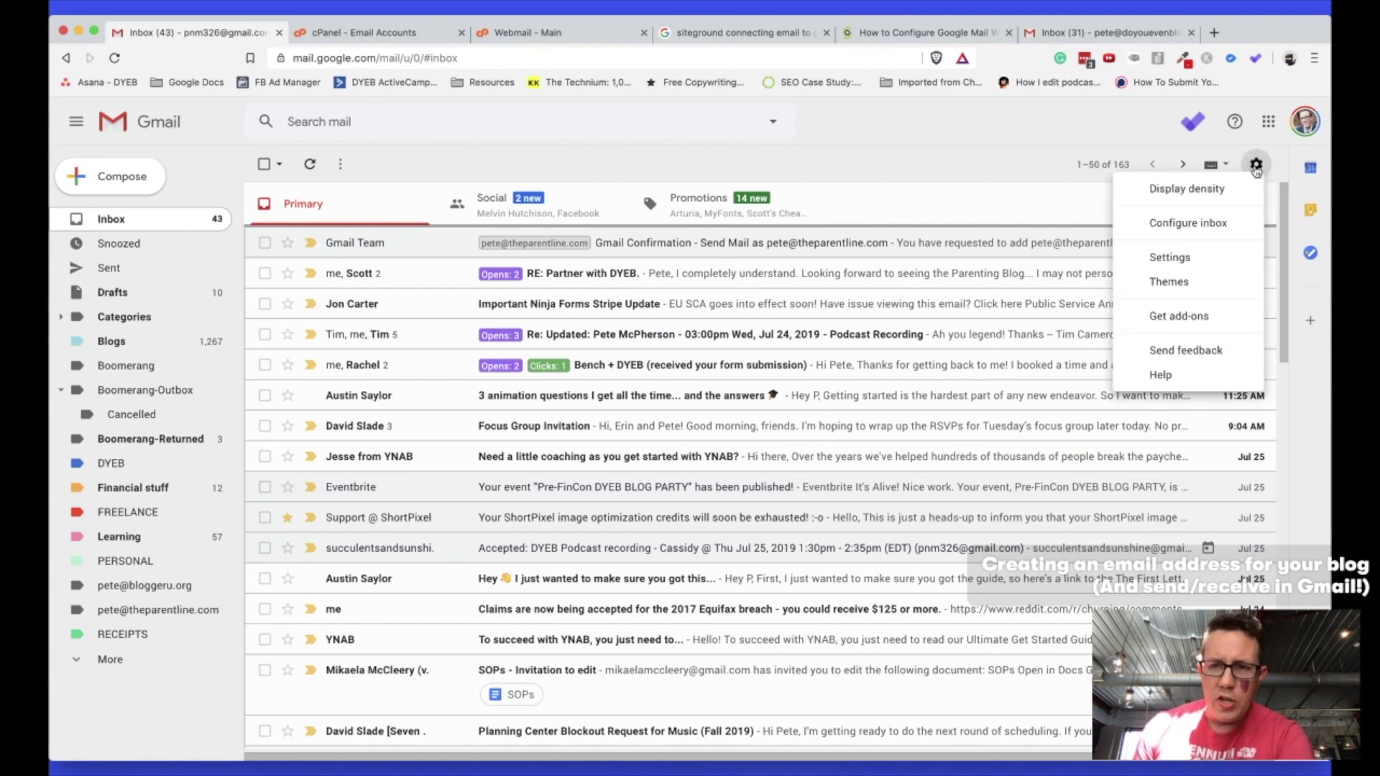
left_click(1184, 257)
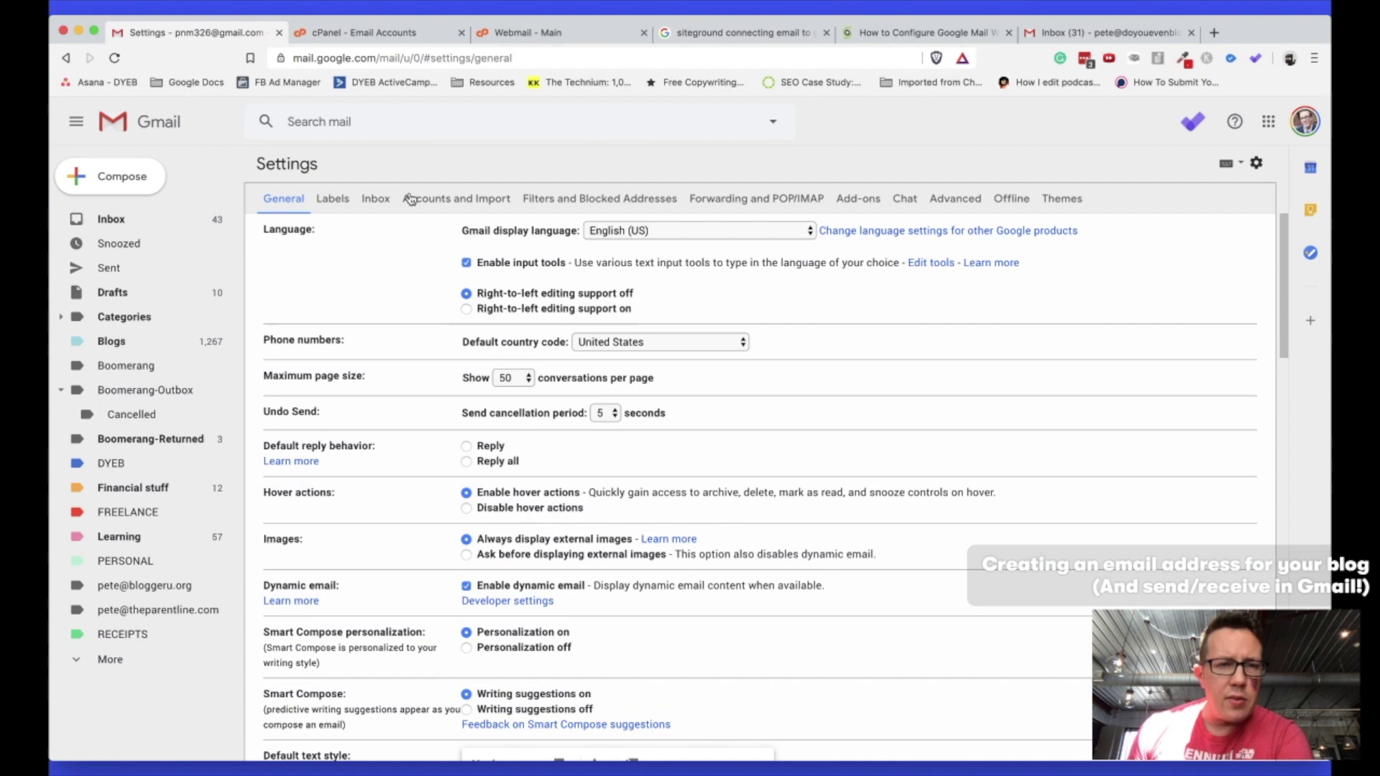
left_click(410, 199)
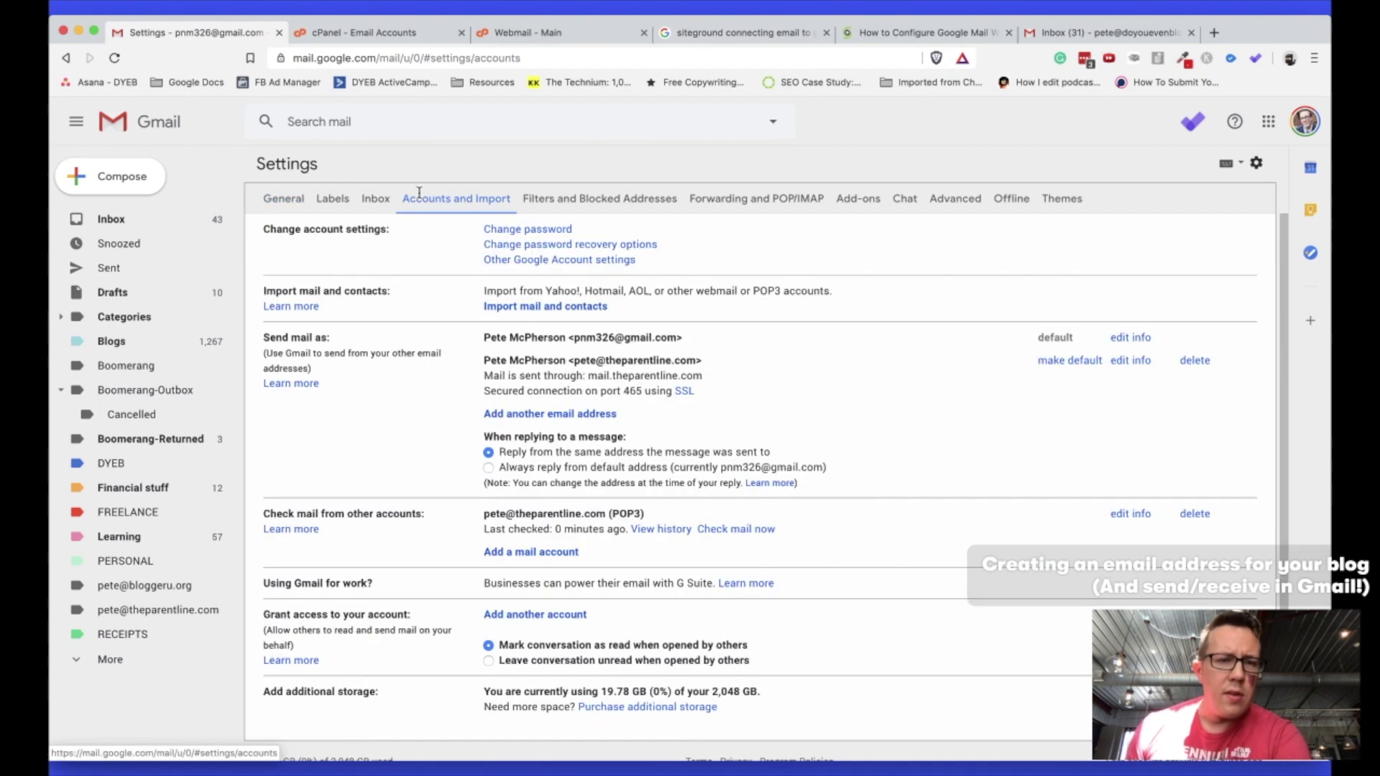
scroll(591, 553, "down", 1)
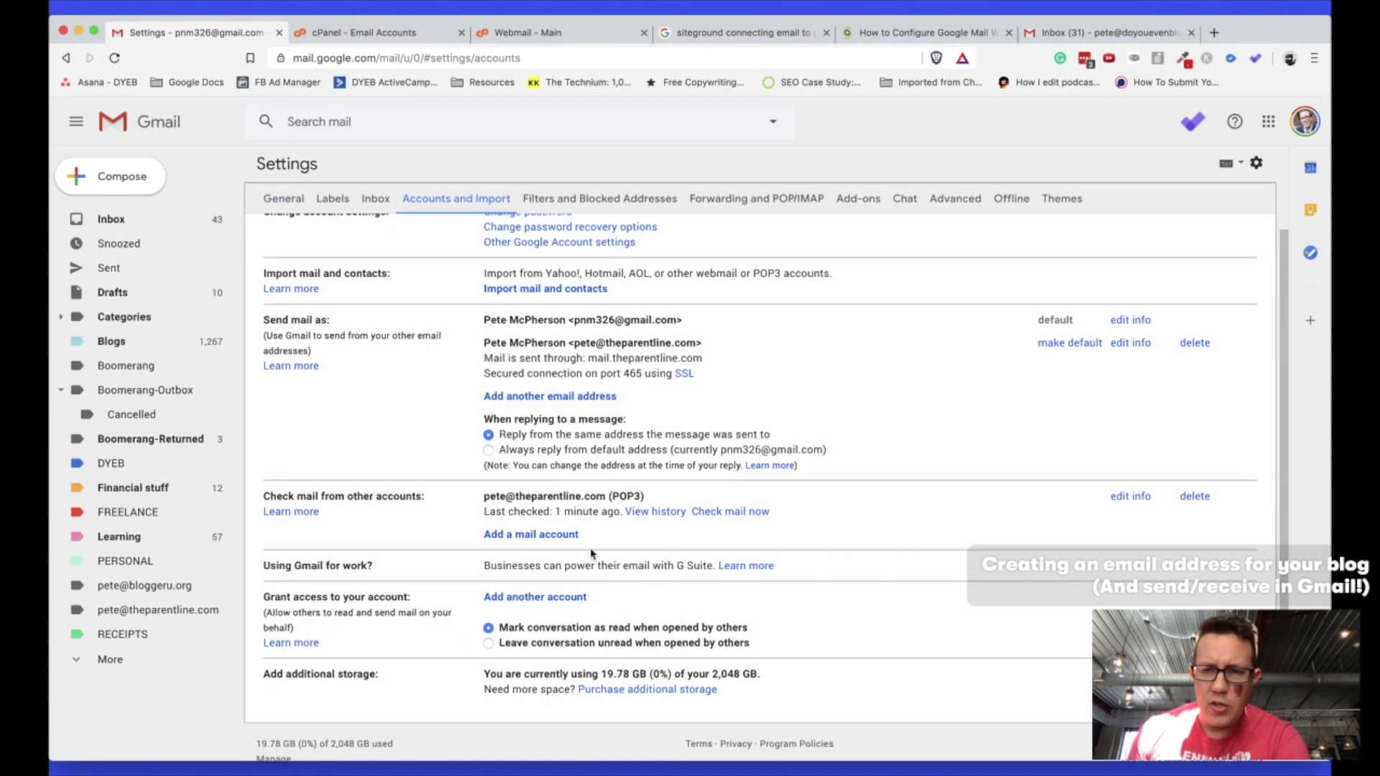
scroll(507, 390, "down", 1)
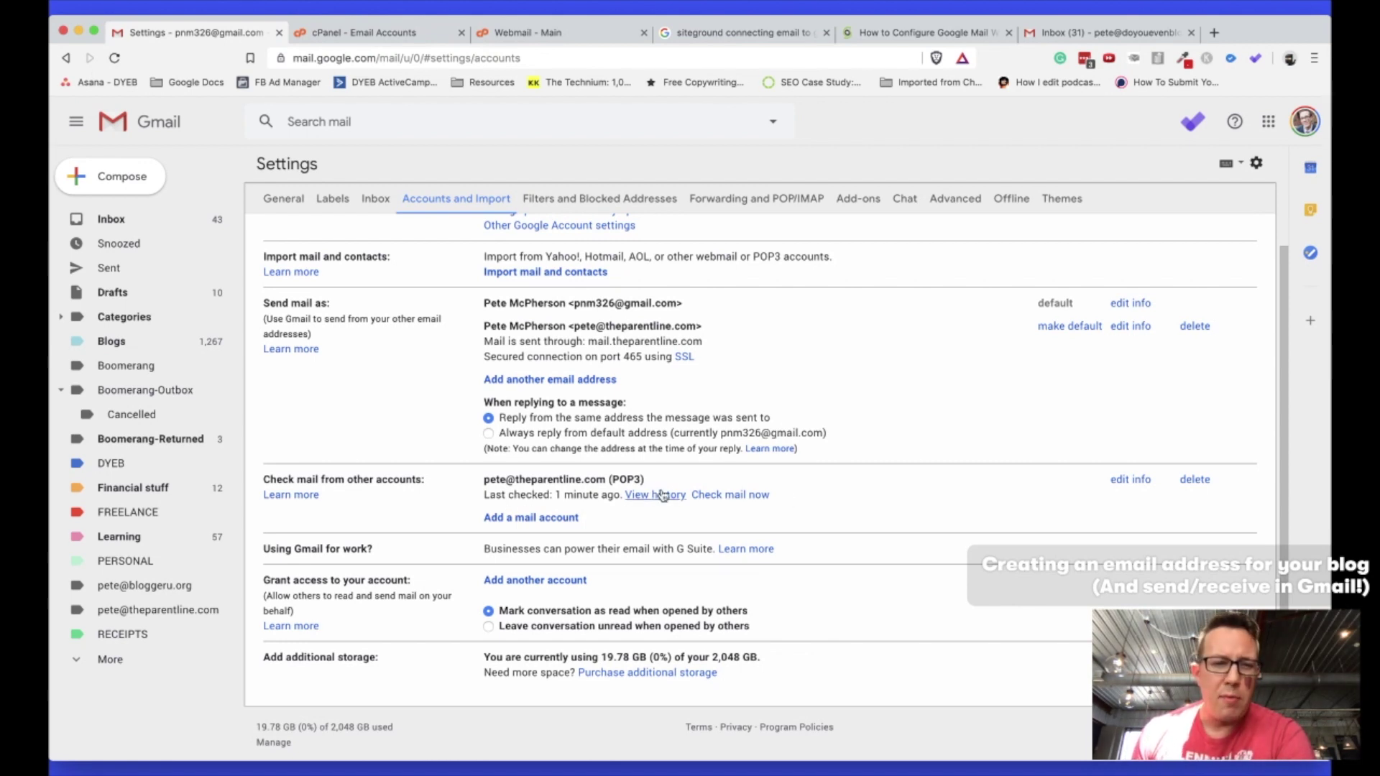
left_click(731, 496)
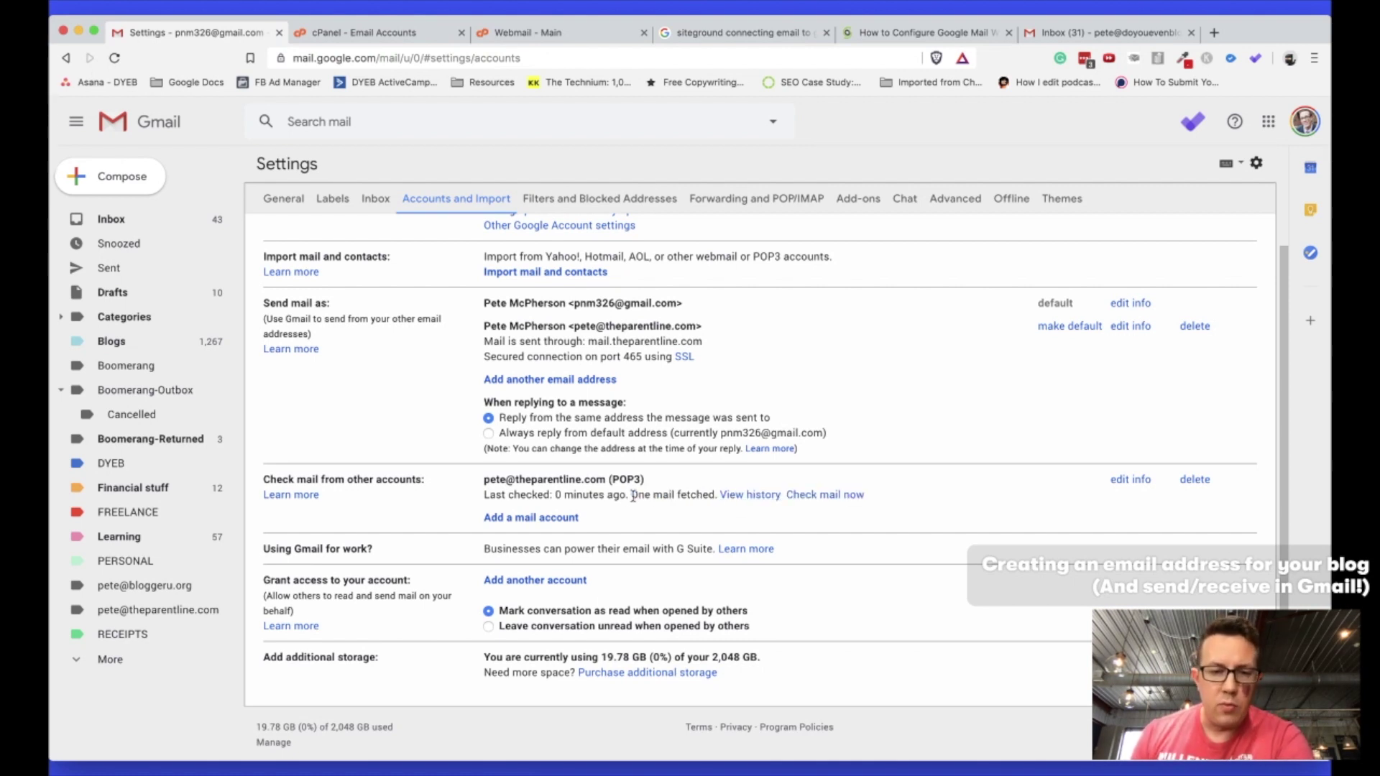
Read the SSL and non-SSL tables in the cPanel email configuration settings message, then return to the inbox.
left_click(147, 217)
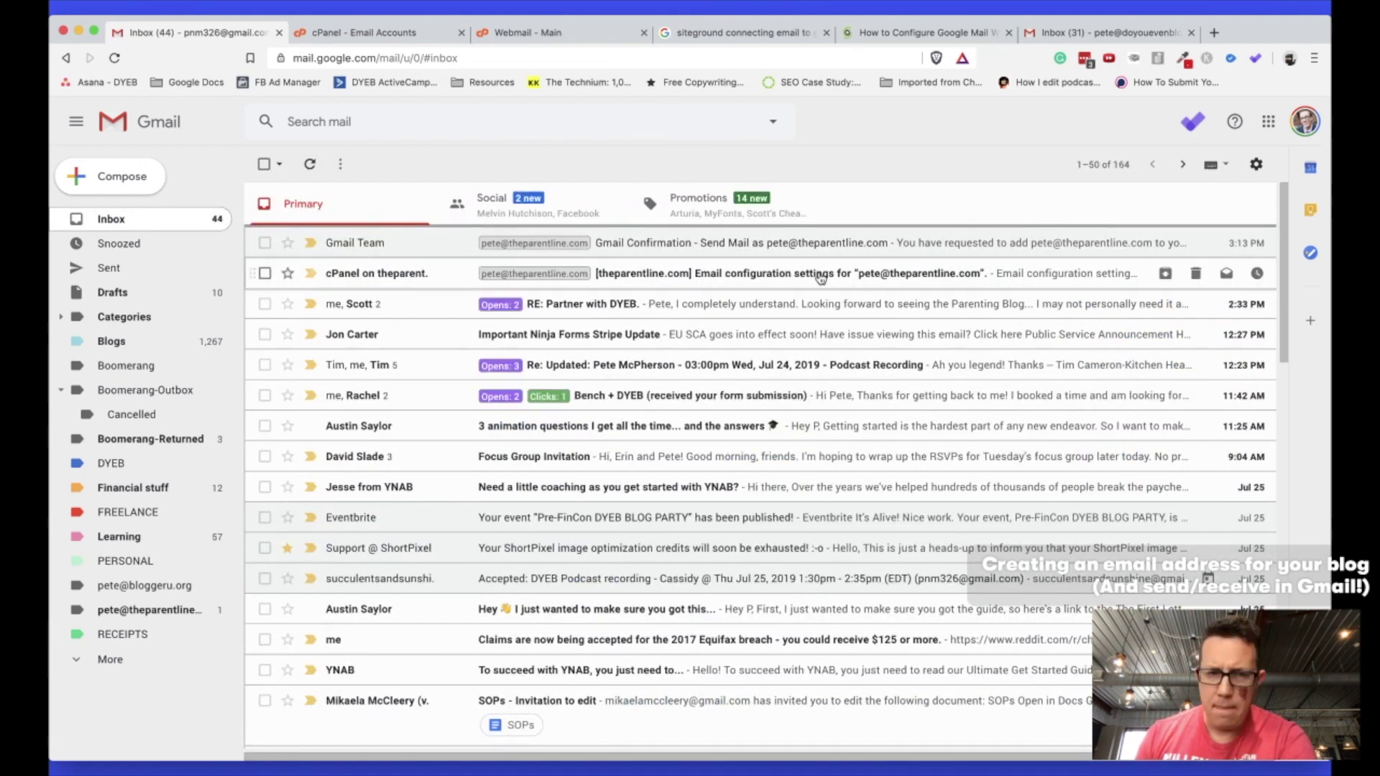
left_click(719, 275)
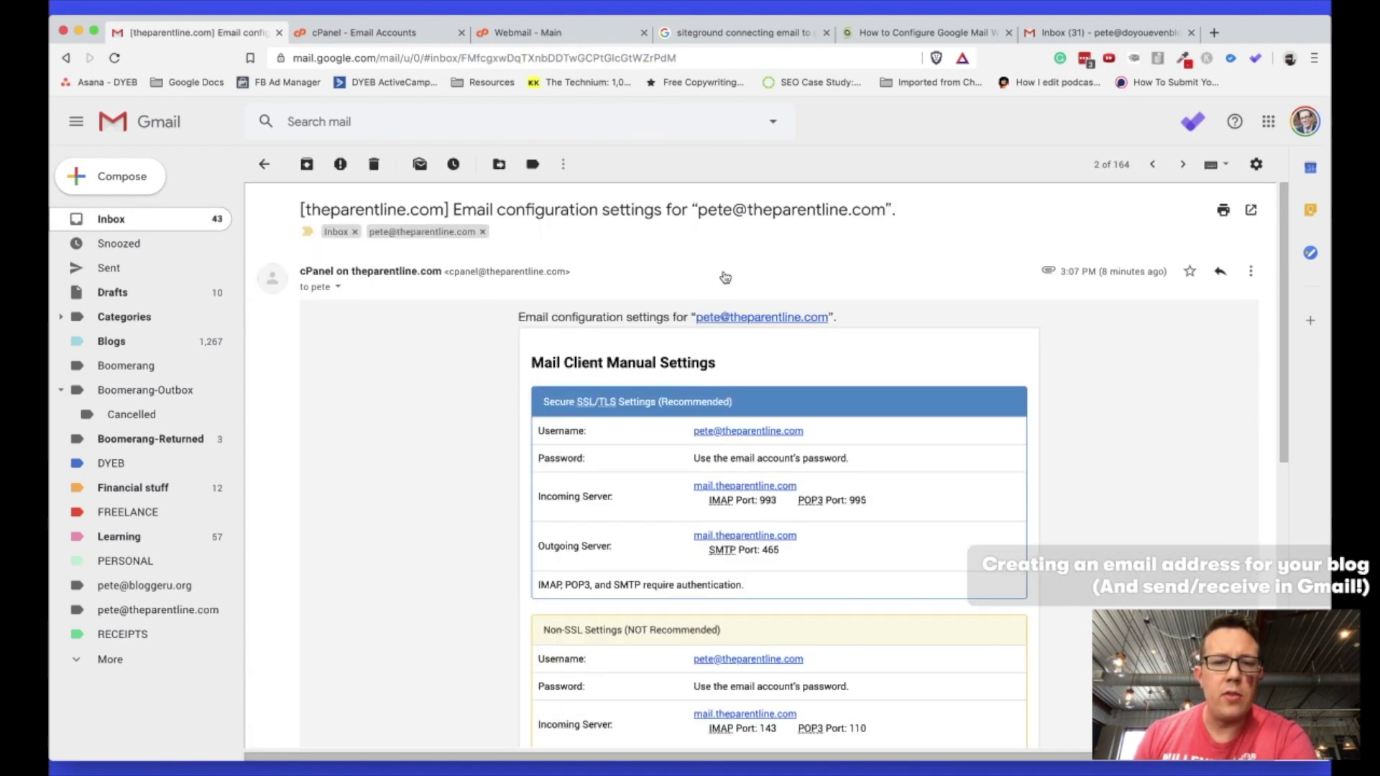
scroll(350, 519, "down", 1)
scroll(350, 519, "down", 5)
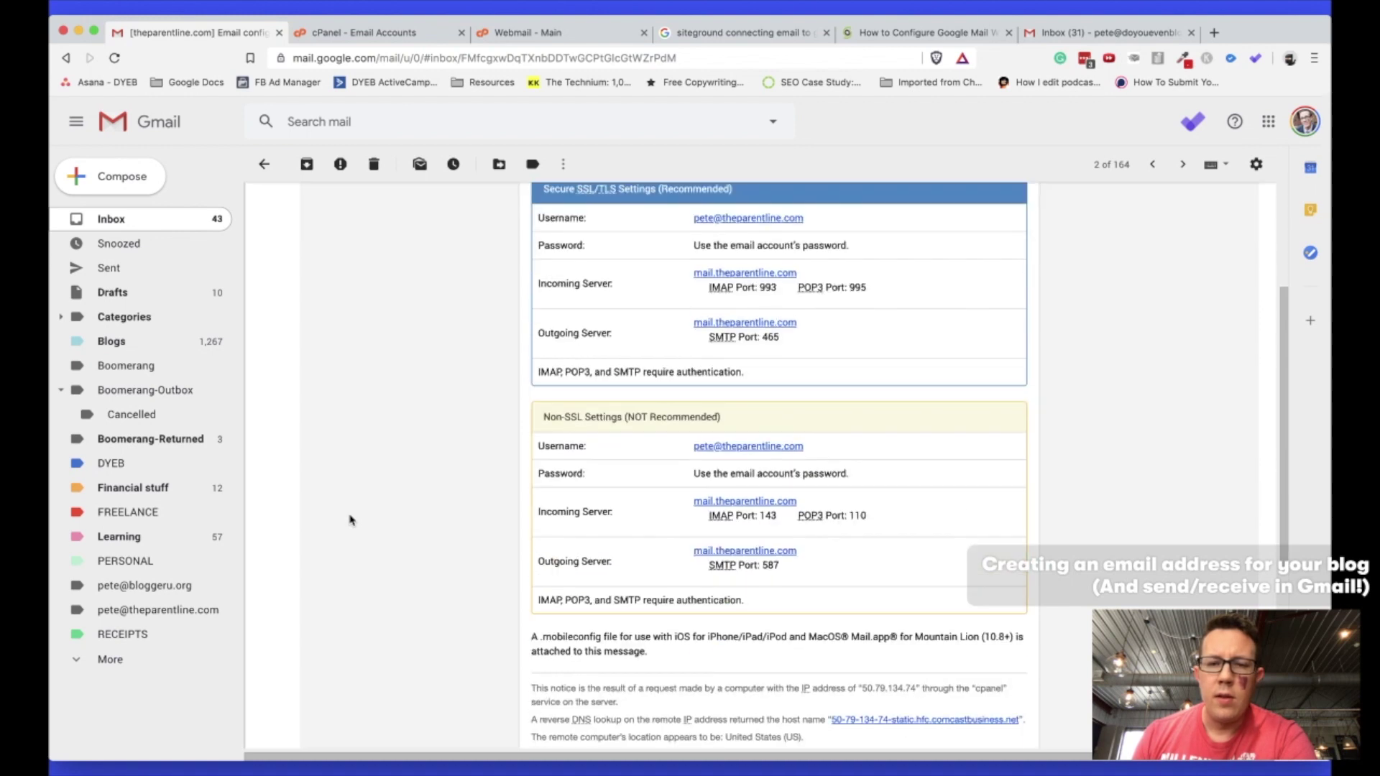
scroll(350, 518, "up", 5)
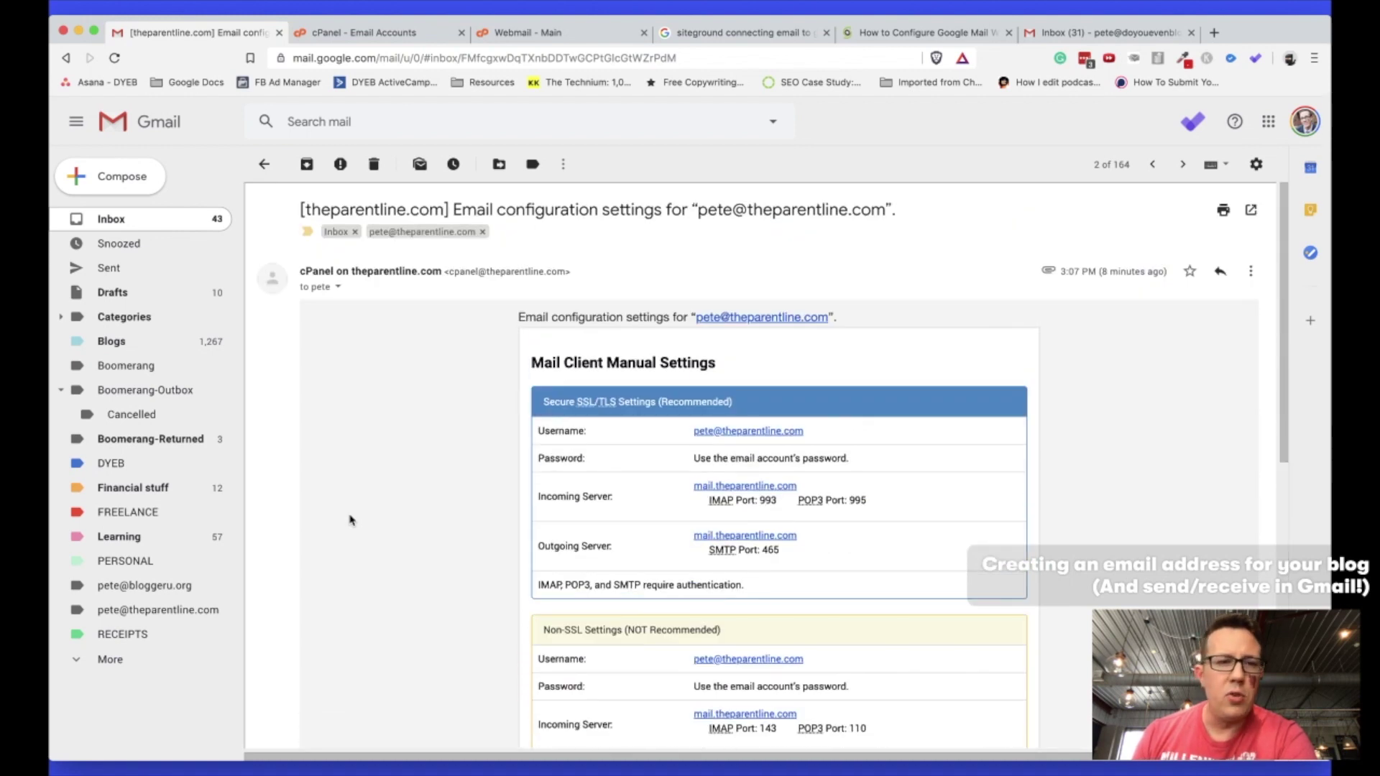
scroll(577, 420, "down", 3)
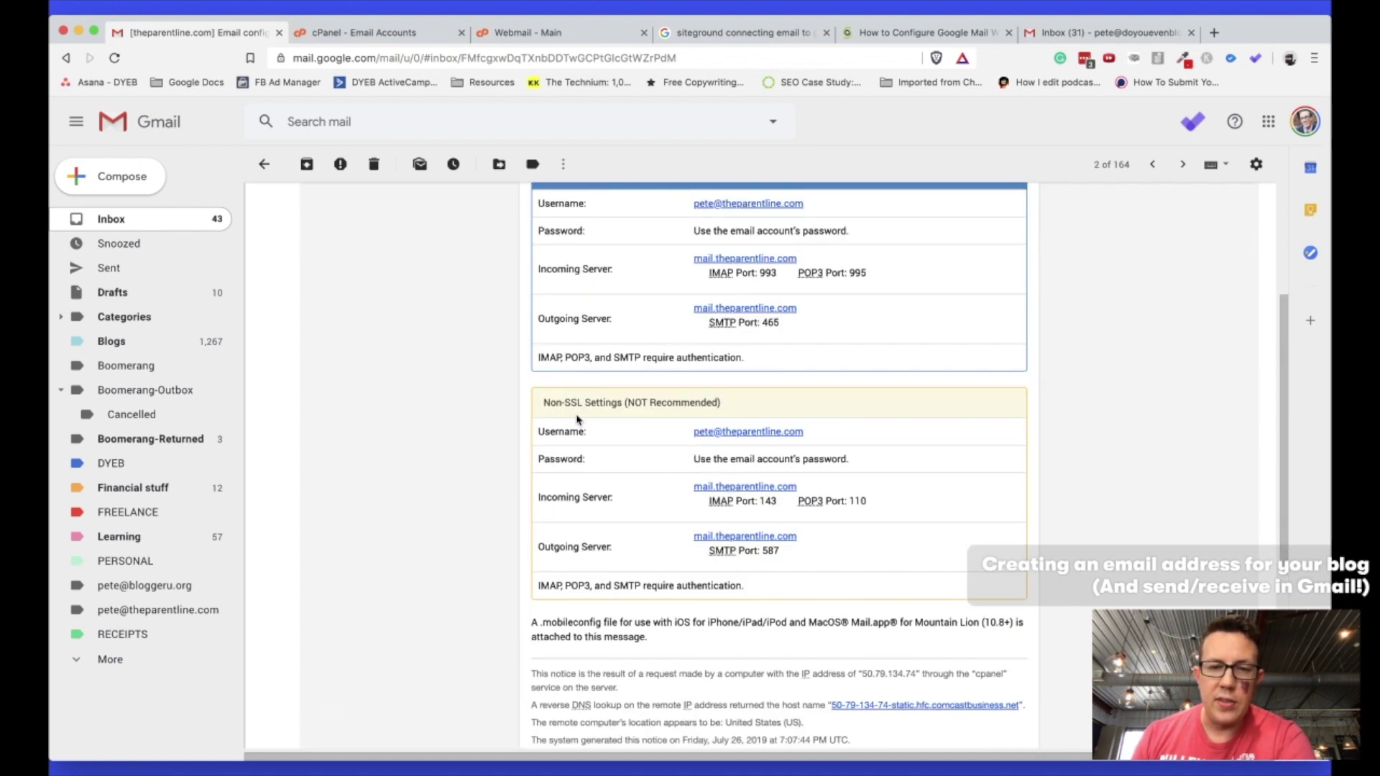
scroll(578, 420, "up", 3)
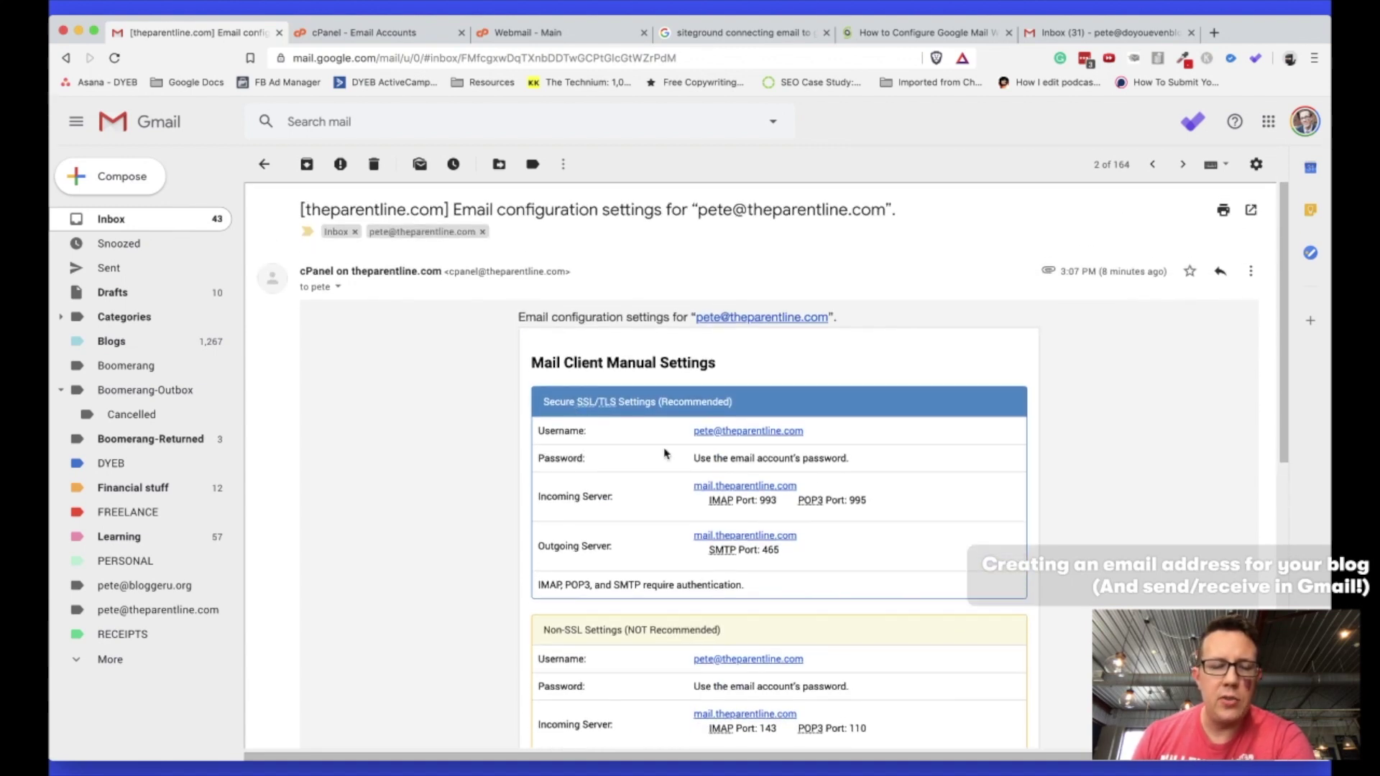
scroll(476, 303, "down", 2)
scroll(474, 304, "up", 2)
left_click(264, 164)
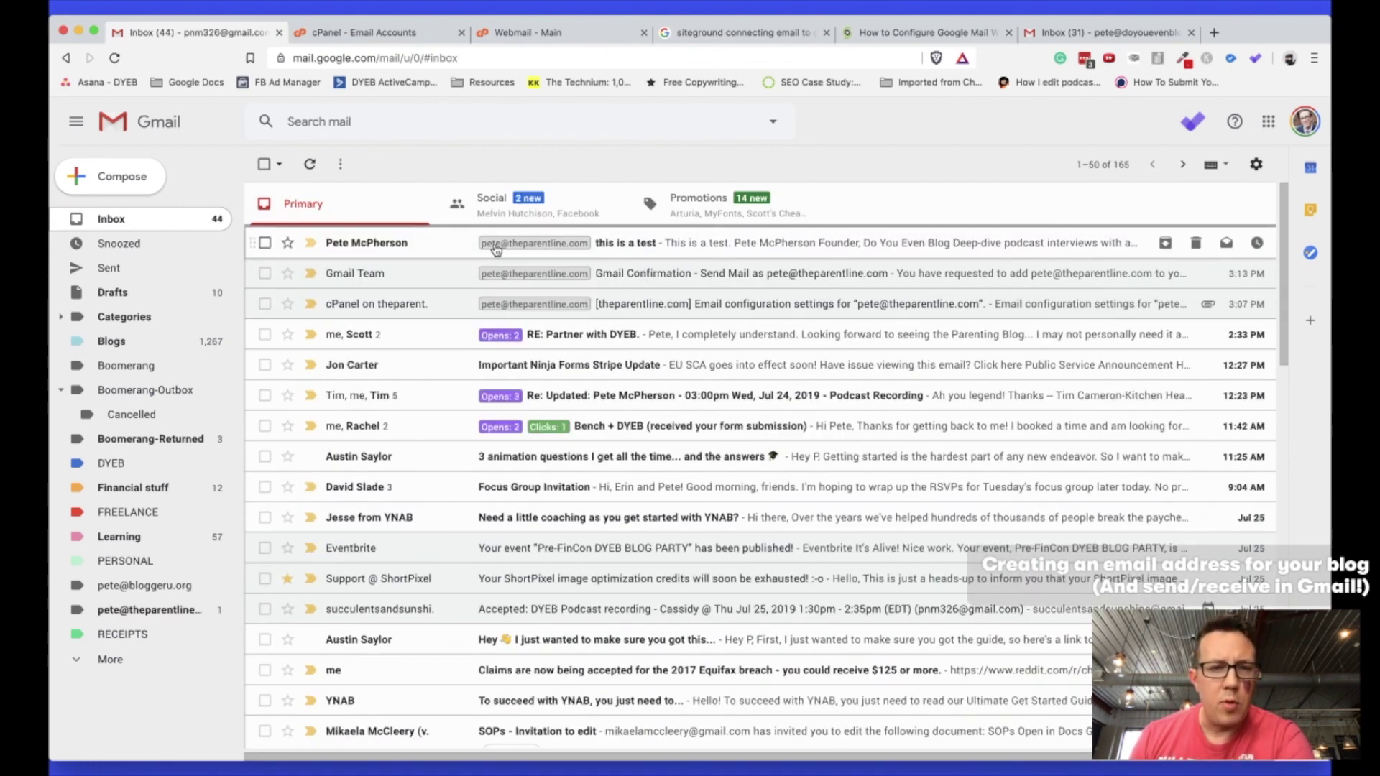
Open the received 'this is a test' message, start a reply, and view both From addresses.
left_click(639, 244)
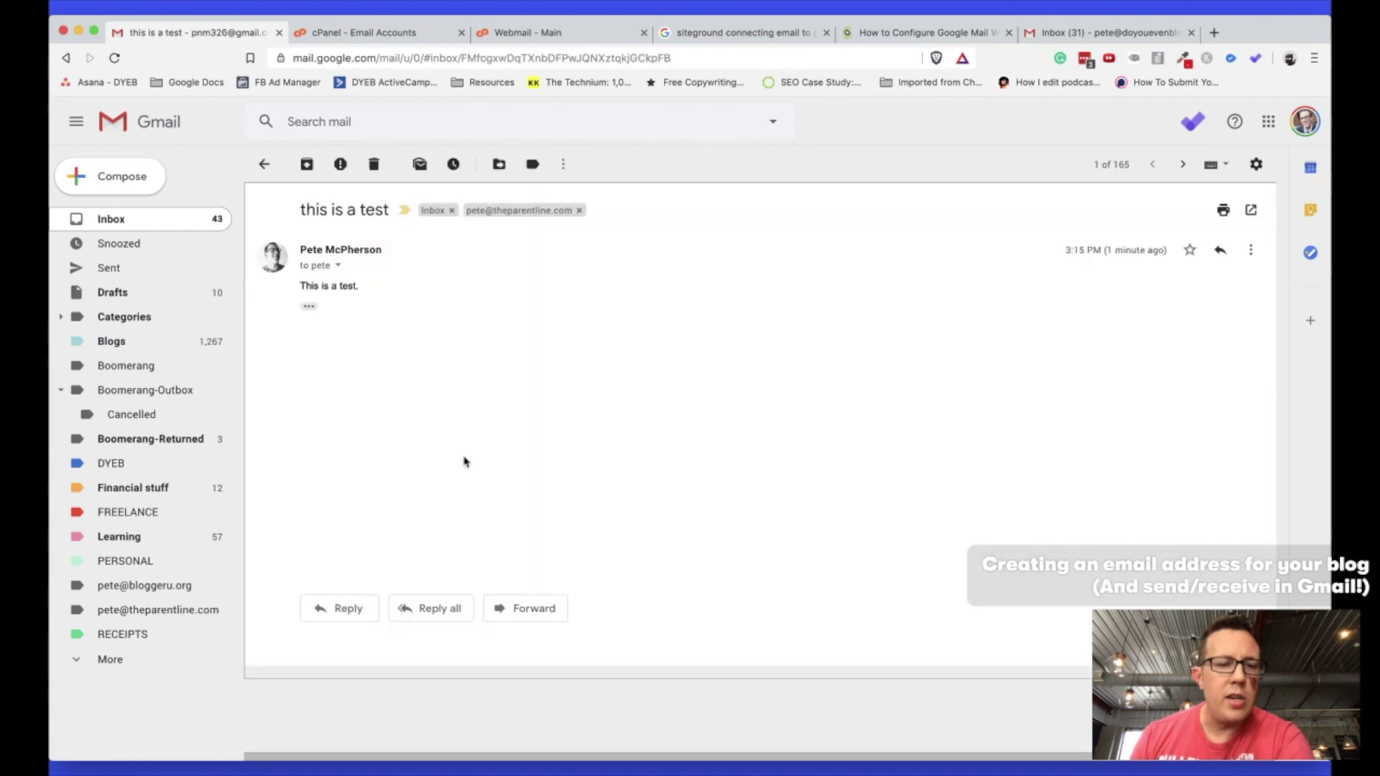
left_click(346, 610)
left_click(393, 551)
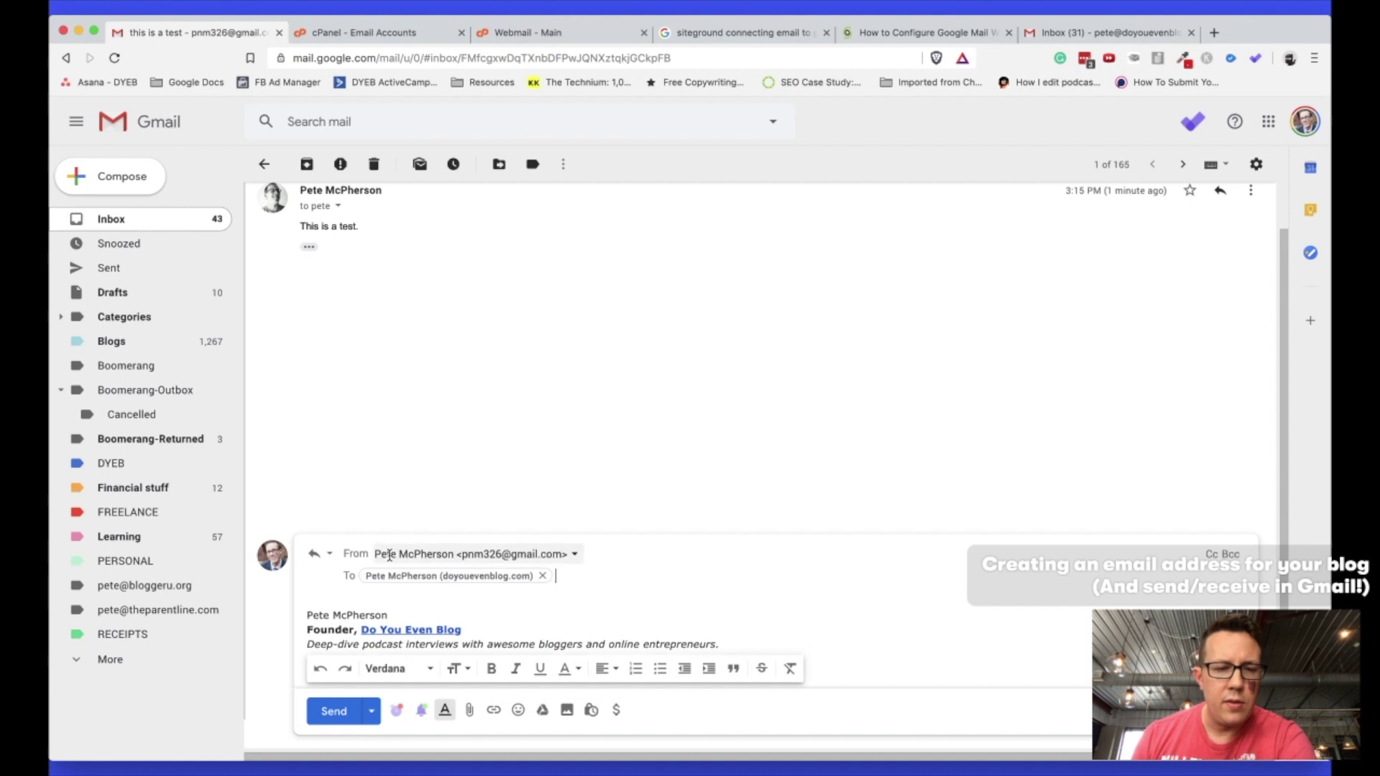
left_click(395, 553)
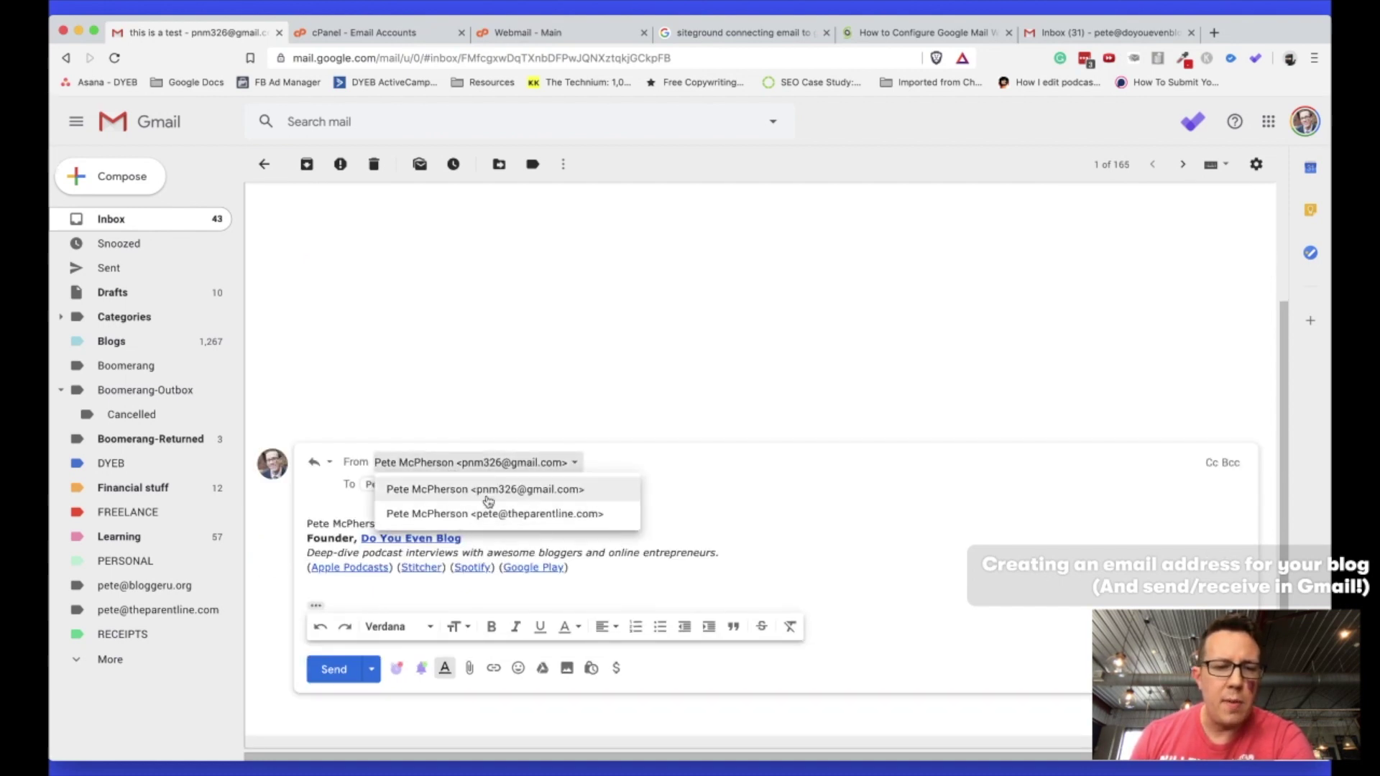
left_click(433, 310)
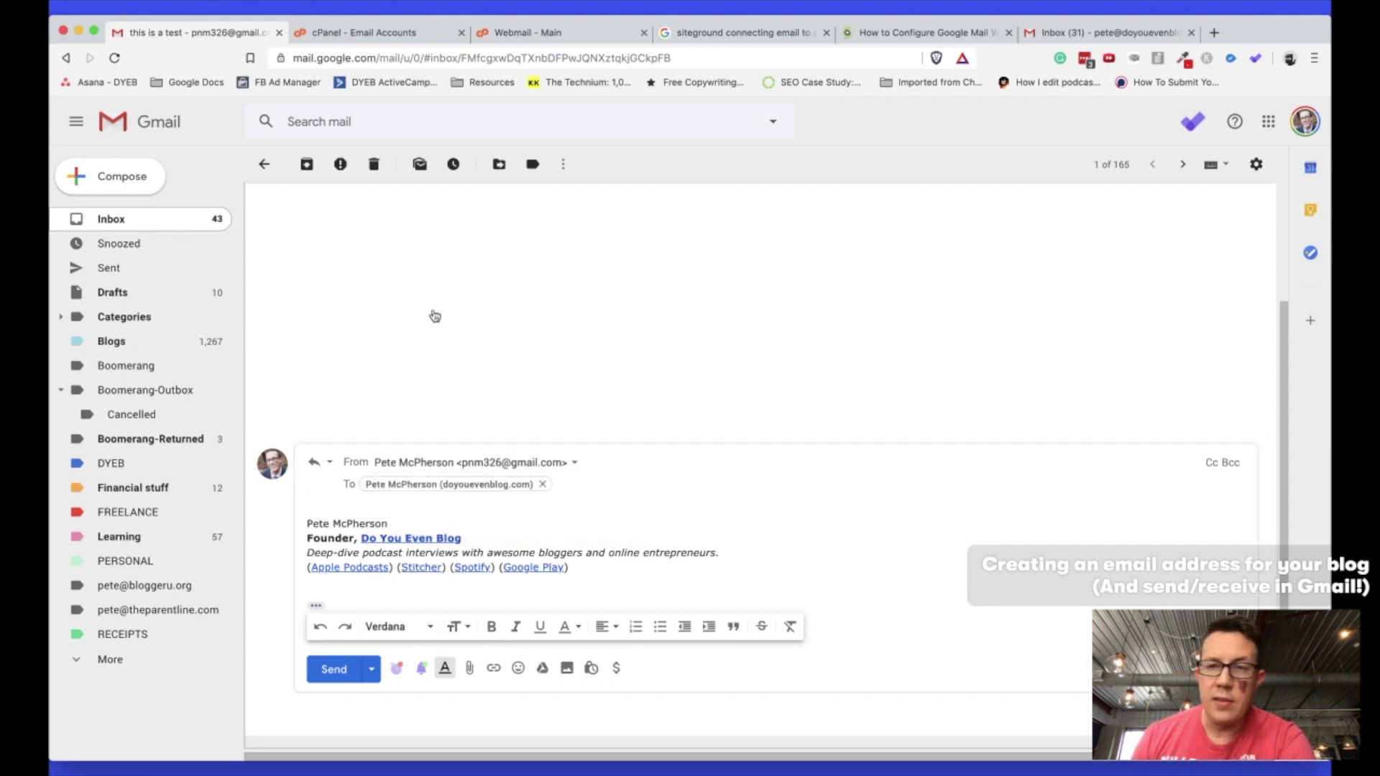
Open the Accounts and Import settings to review the send-as addresses and reply-from options.
left_click(1255, 165)
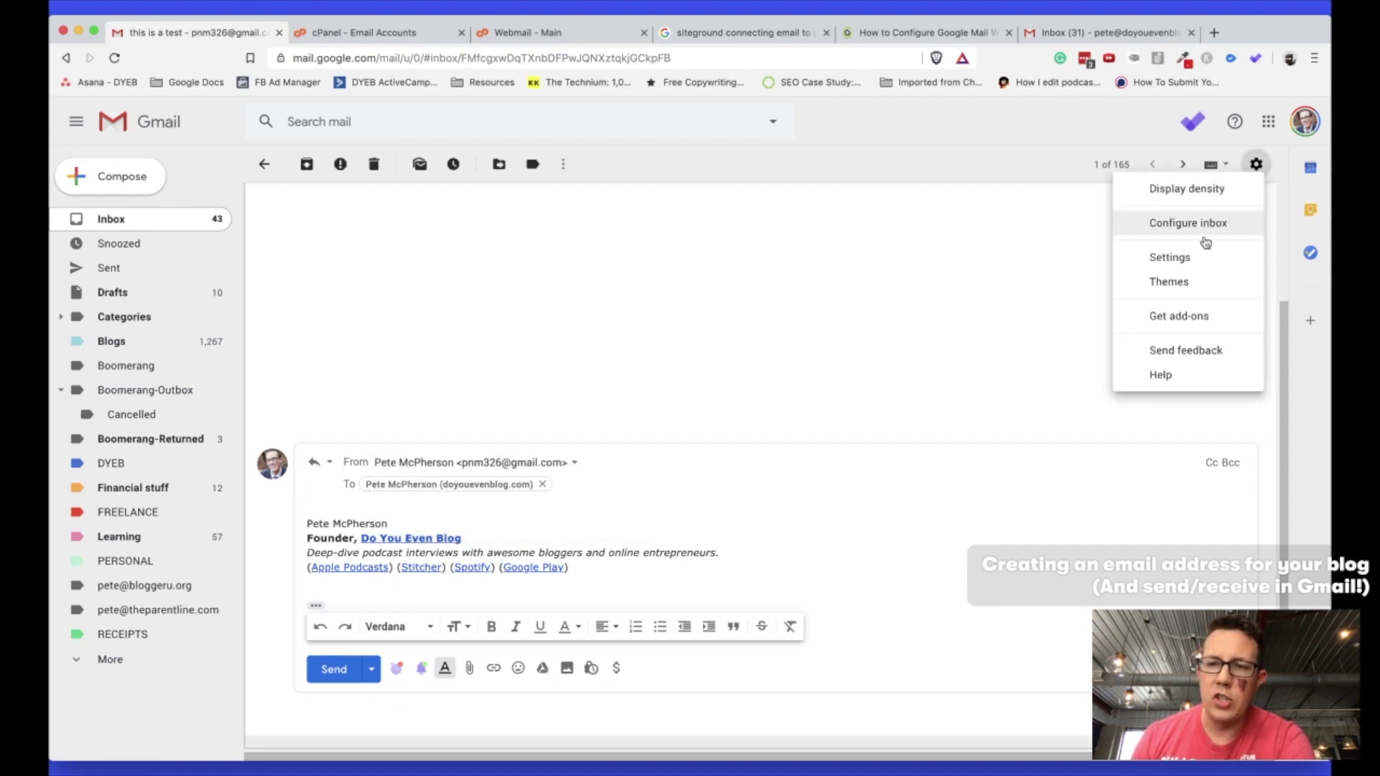
left_click(1182, 259)
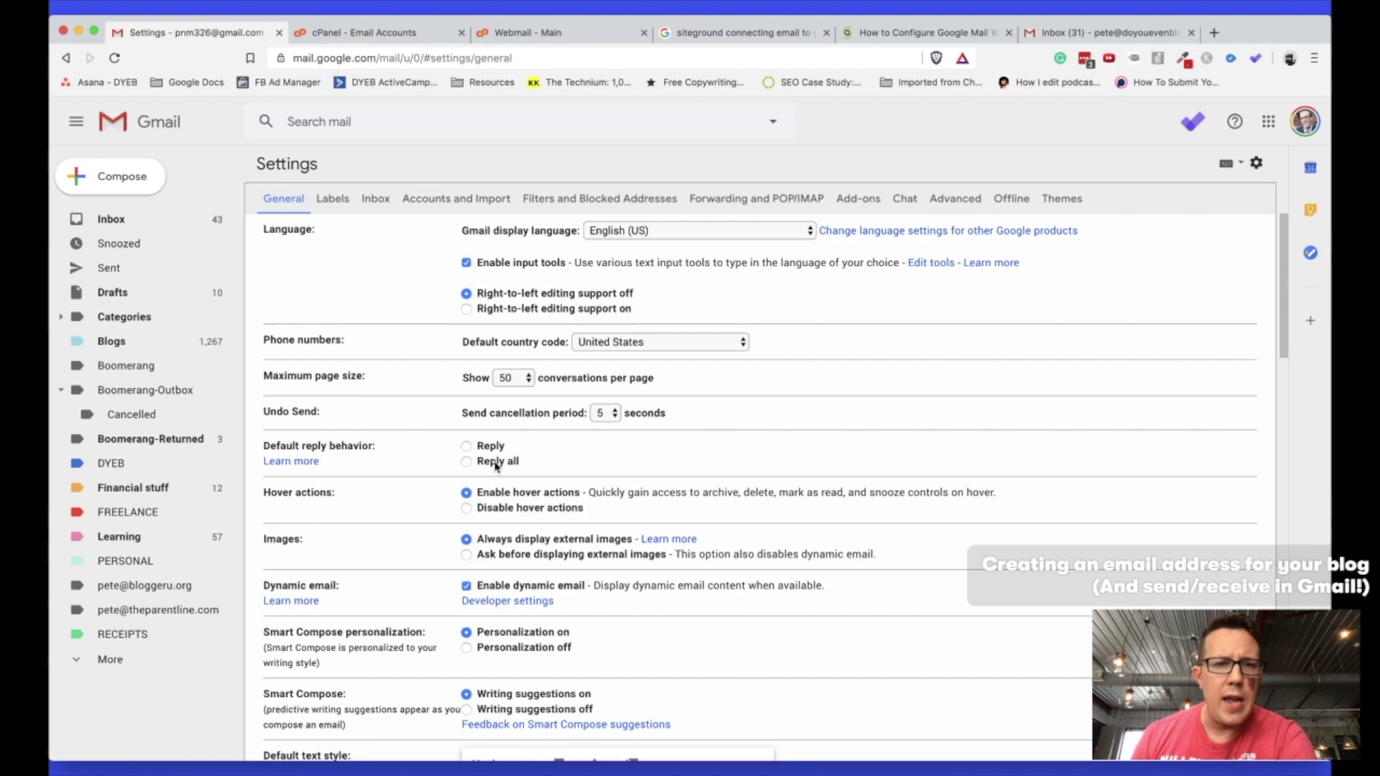
left_click(466, 200)
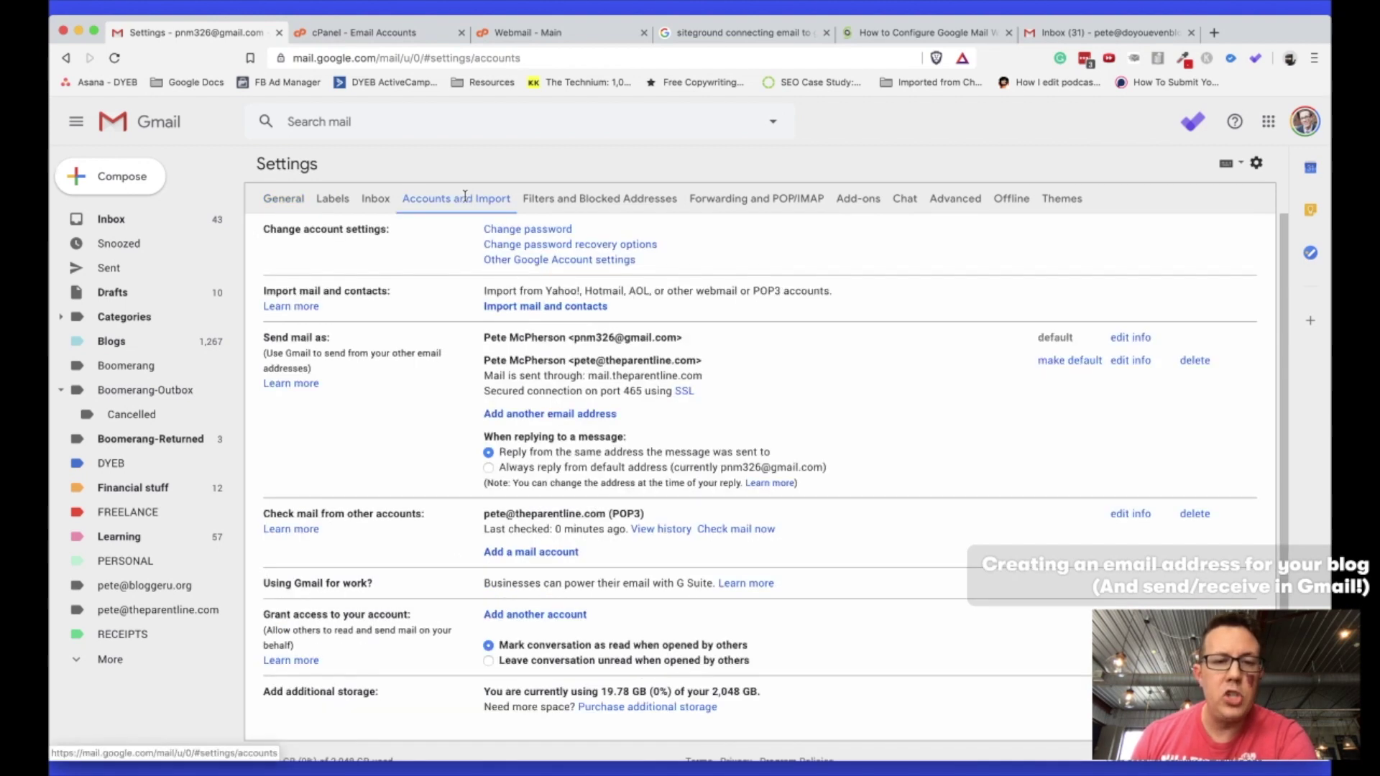
scroll(531, 447, "down", 1)
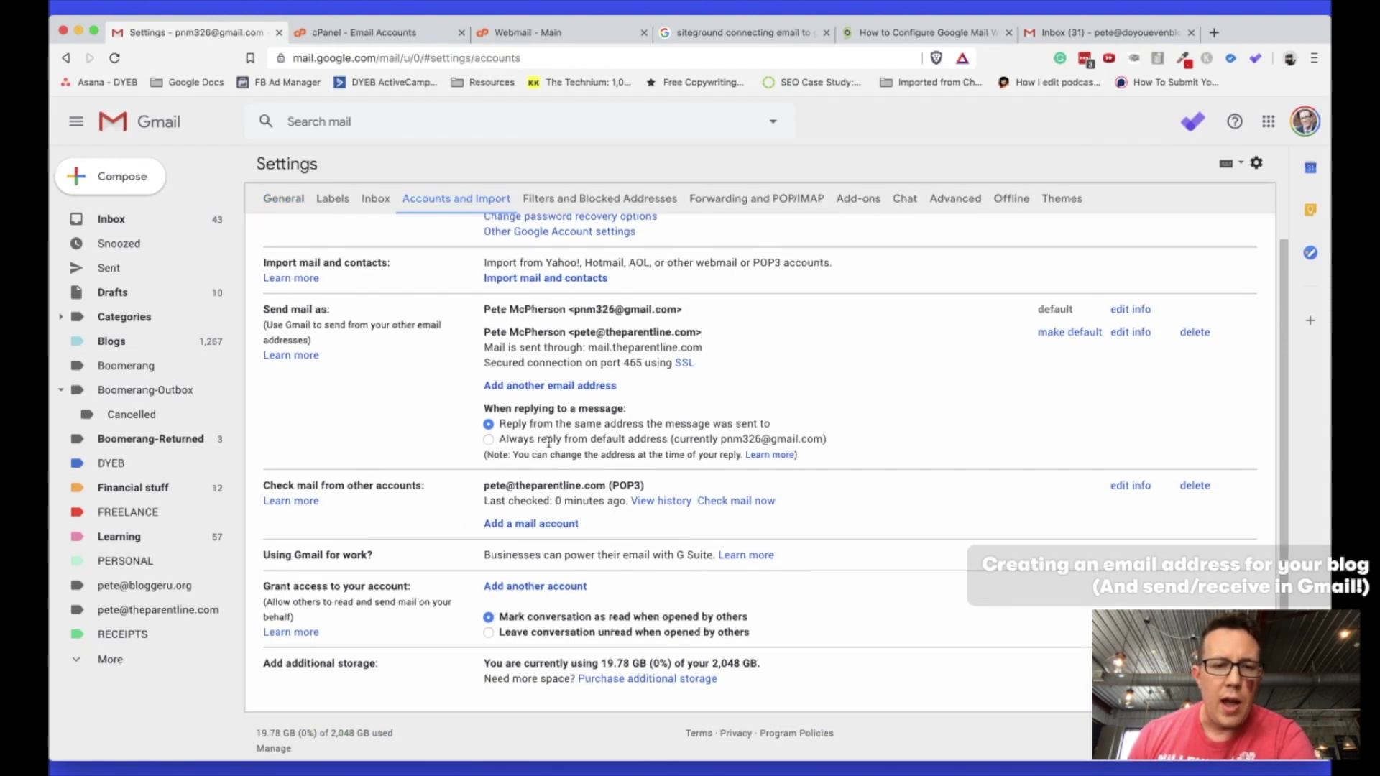